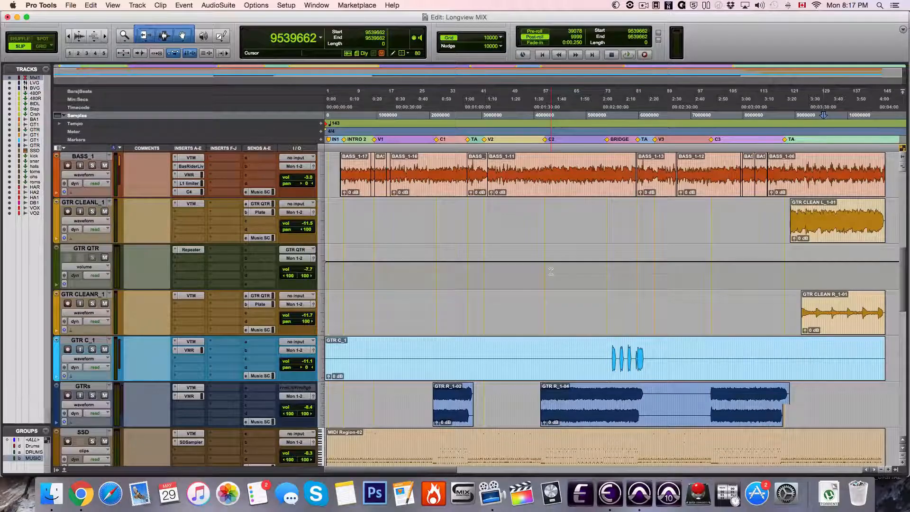
Return to the start of the session with the Master 1 track in view and play the mix
scroll(551, 272, up, 4)
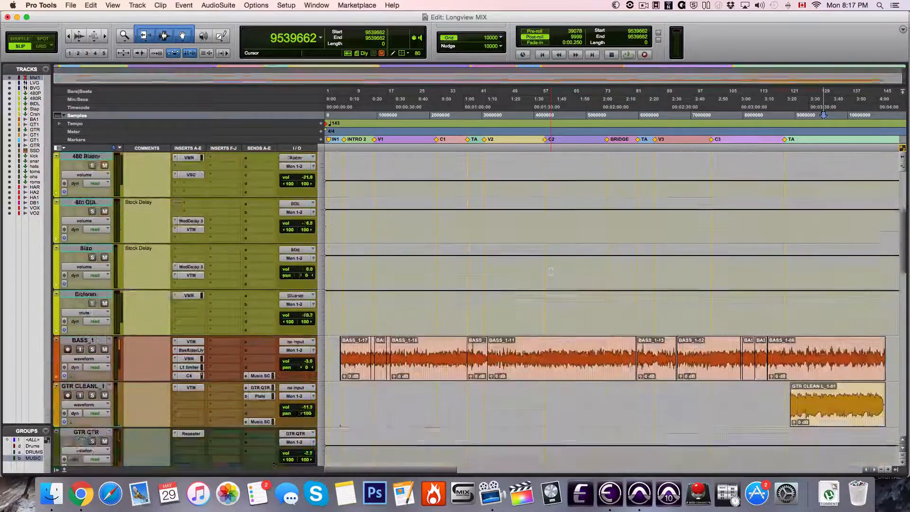
scroll(551, 272, down, 3)
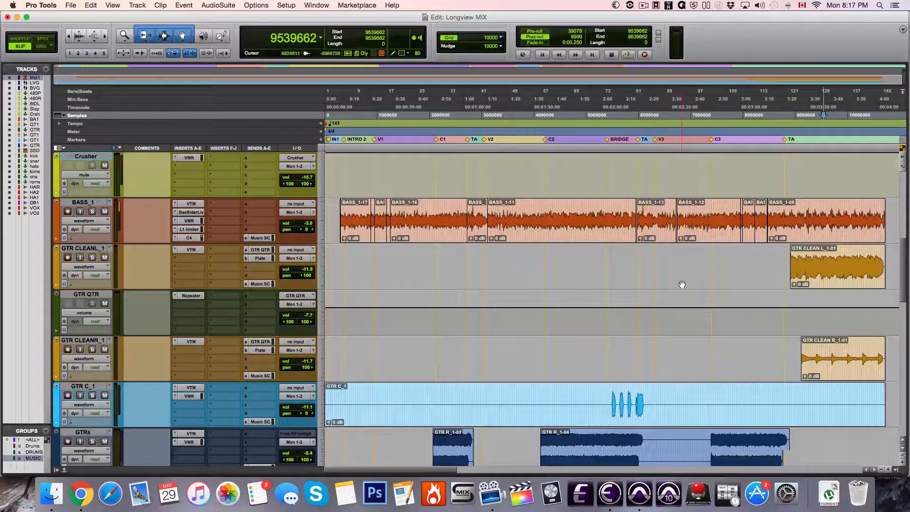
scroll(519, 300, up, 7)
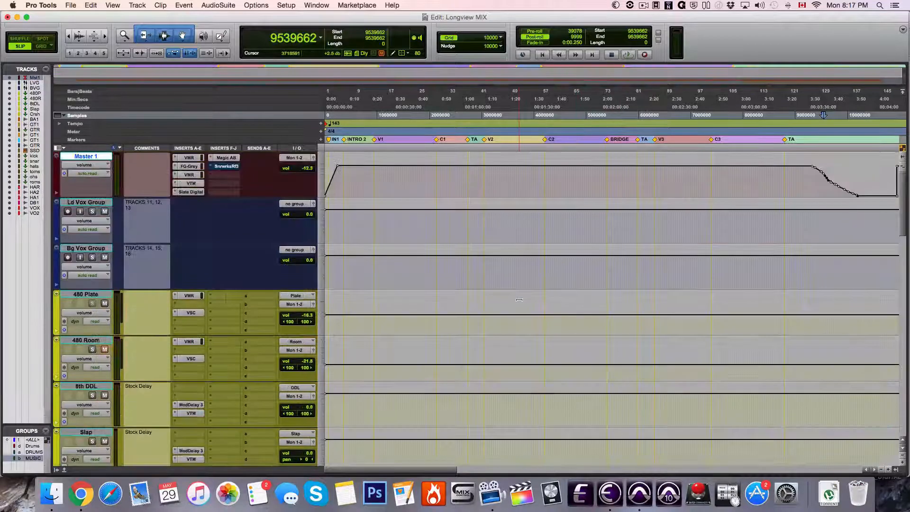
key(space)
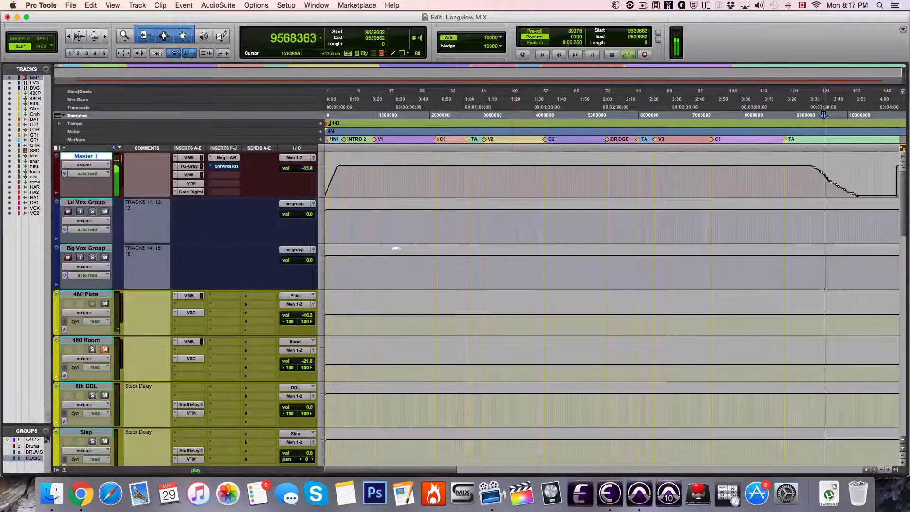
key(space)
key(Return)
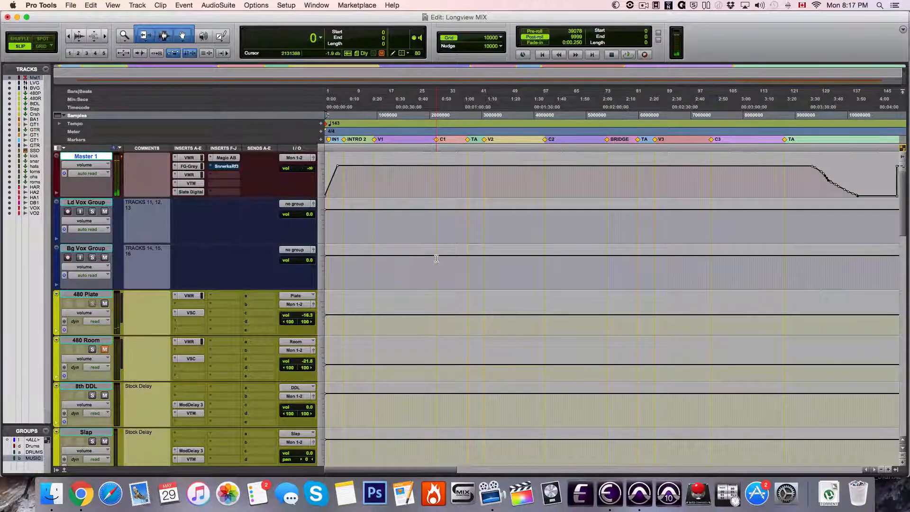
key(space)
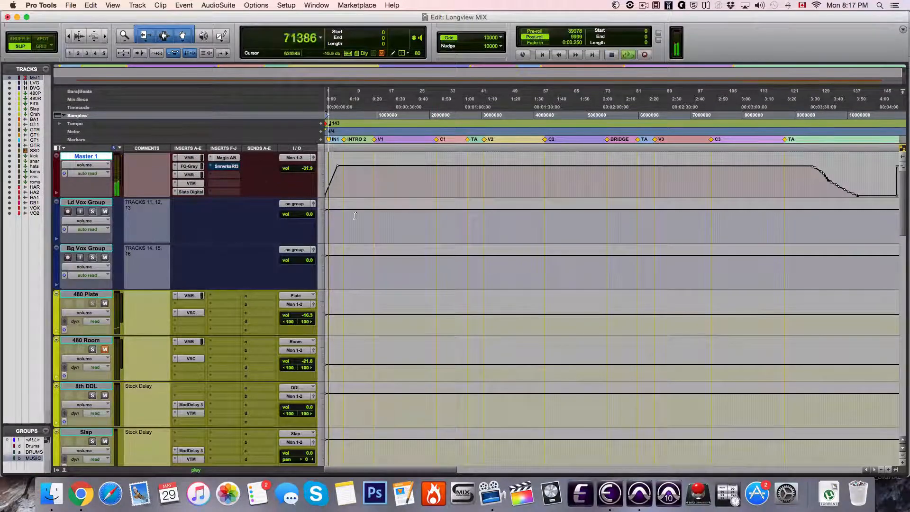
Inspect the Master 1 inserts during playback, from the Slate Digital mastering plug-in back through VTM, the second VMR, FG-Grey and the first VMR
click(191, 192)
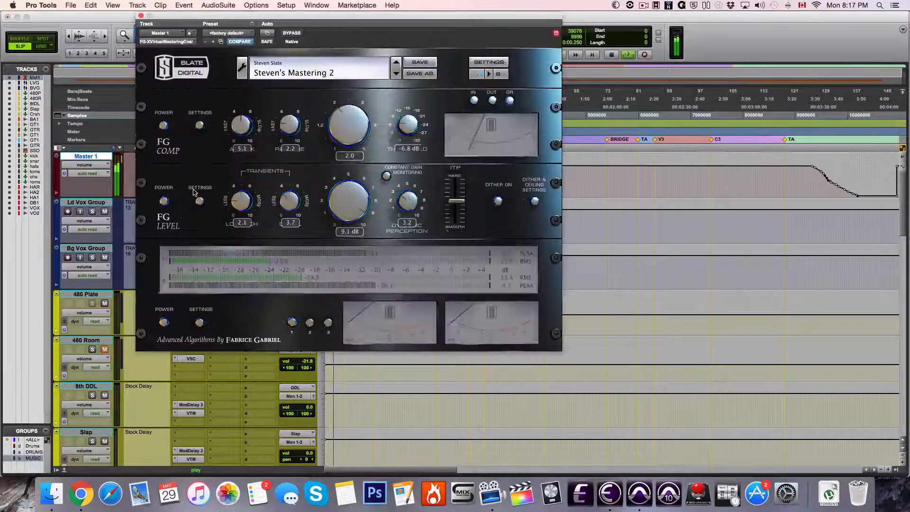
drag(177, 17, 432, 51)
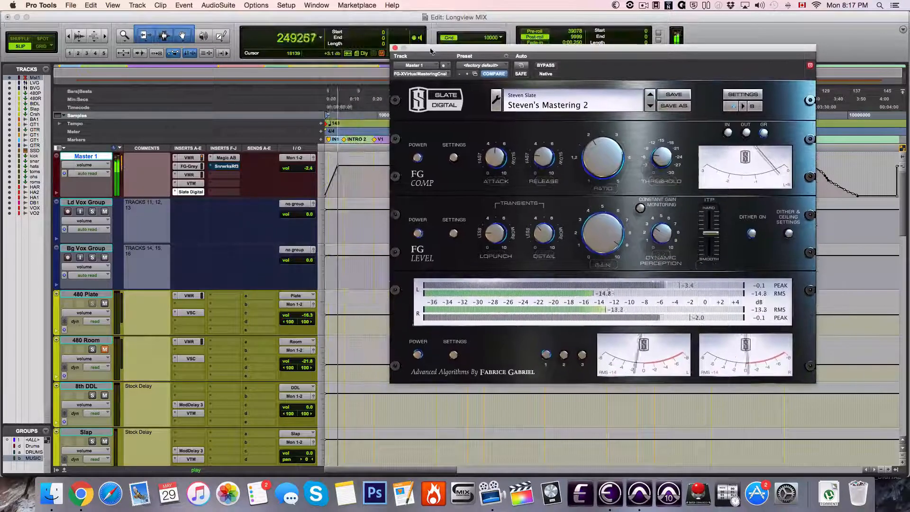
click(195, 184)
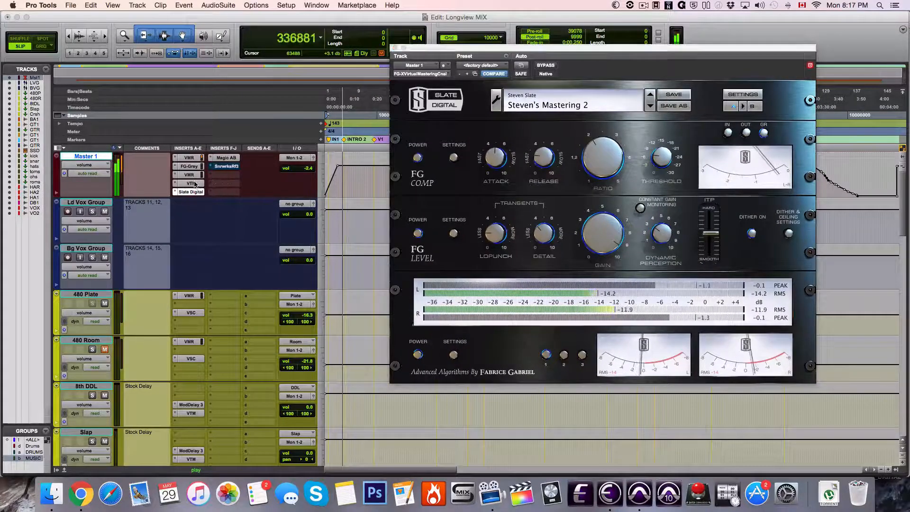
click(192, 180)
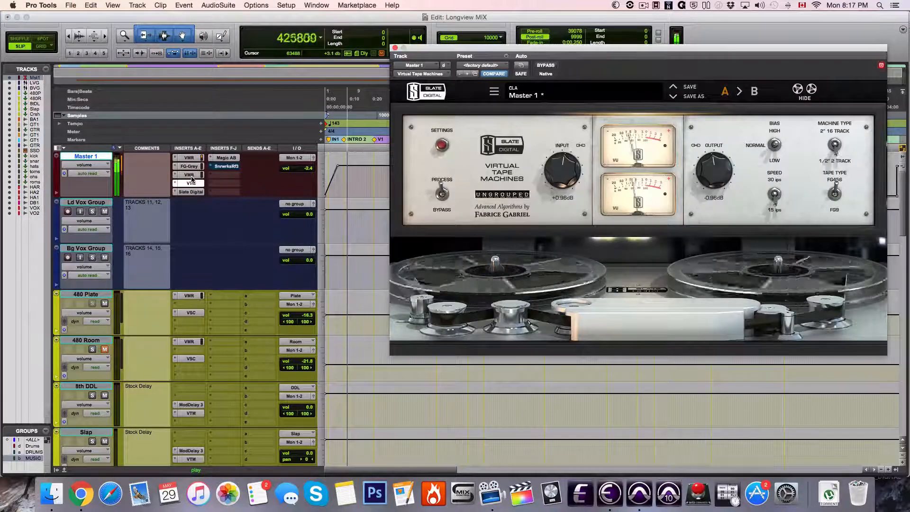
click(189, 174)
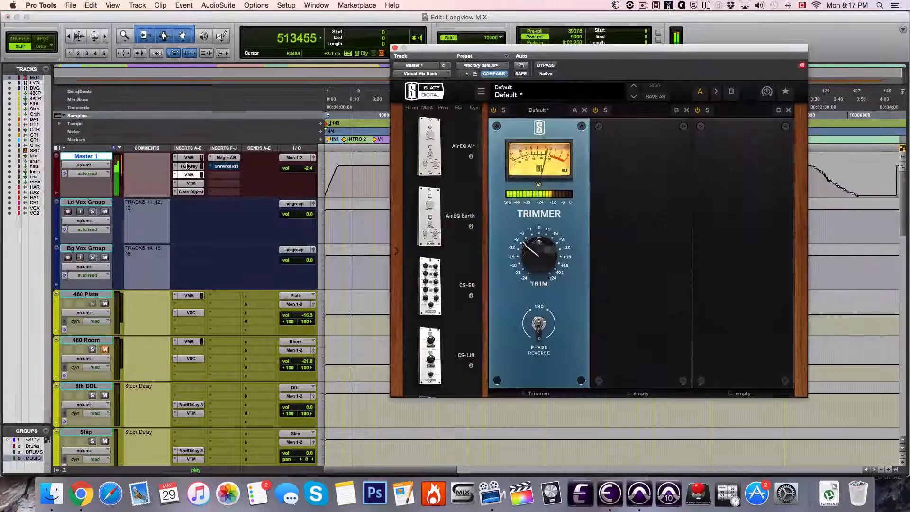
click(188, 166)
click(185, 160)
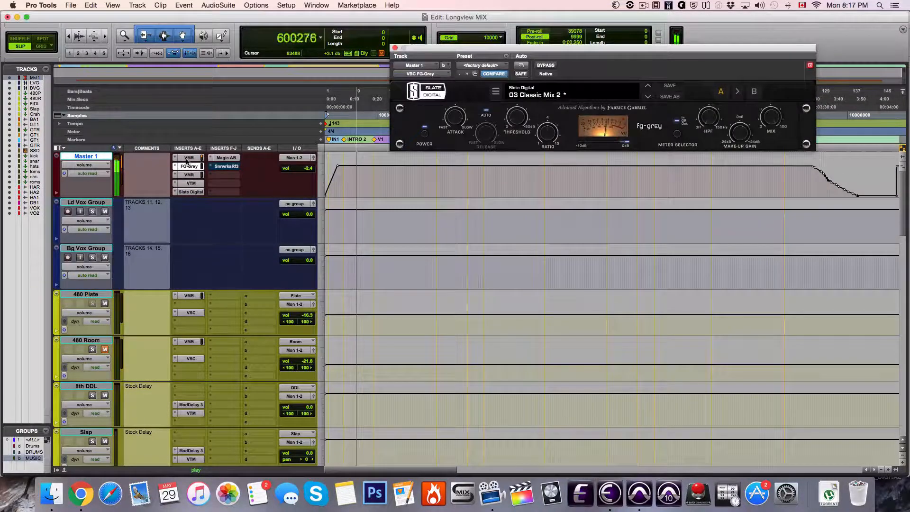
click(198, 179)
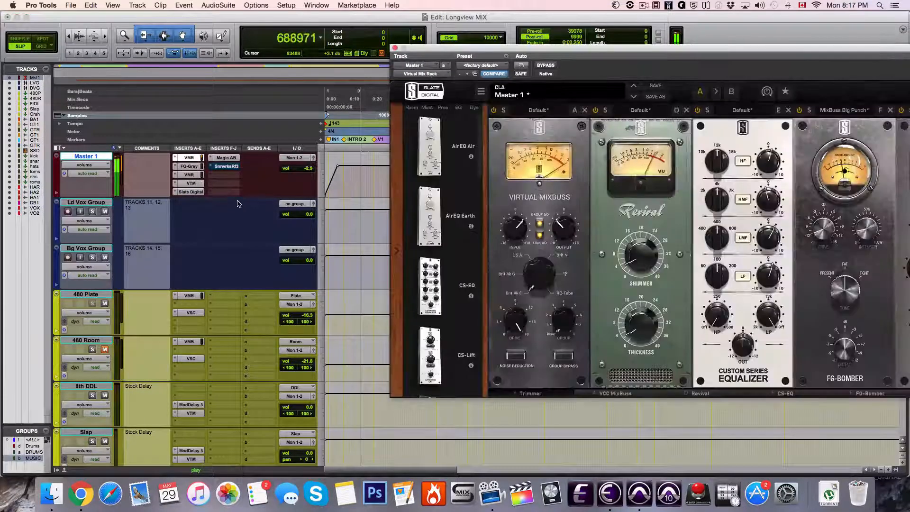
Open the Virtual Mix Rack on the Crusher track to view its processing chain
scroll(255, 248, down, 5)
scroll(255, 248, up, 3)
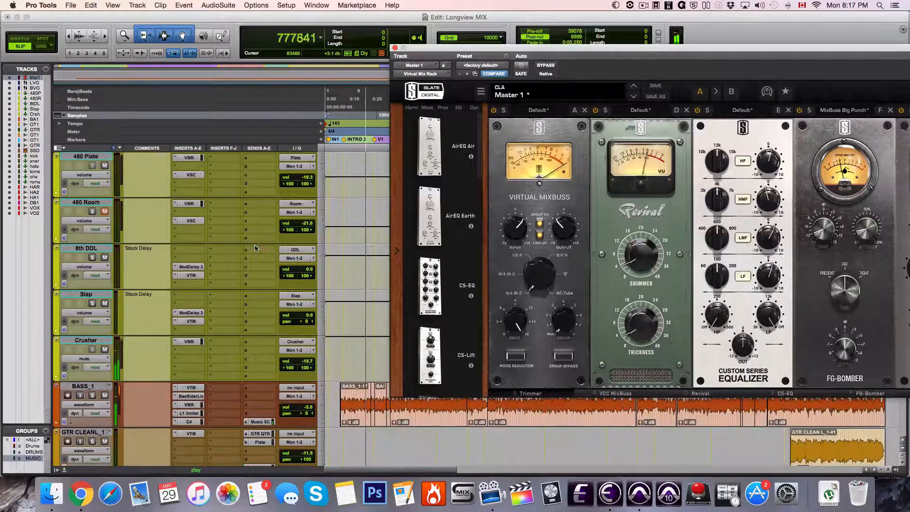
scroll(255, 248, down, 2)
click(198, 251)
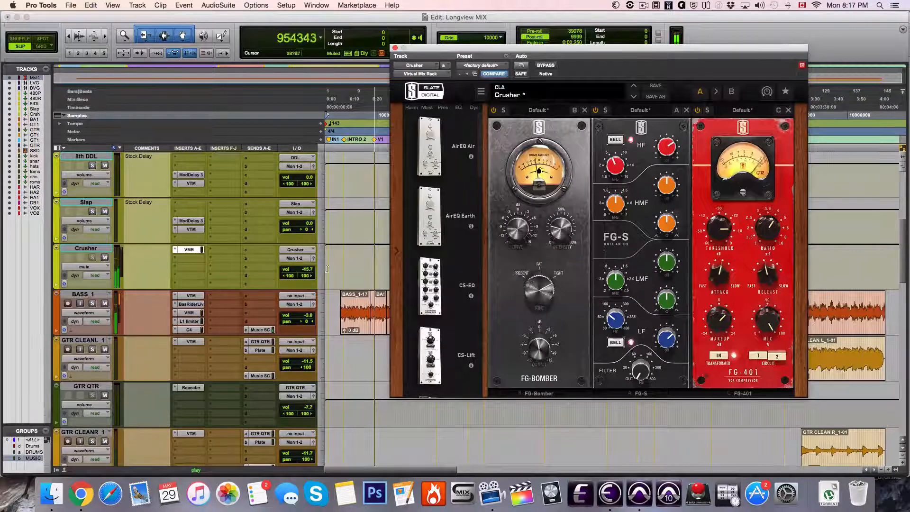
Inspect the BASS_1 inserts in order: VTM, Bass Rider Live, the full VMR rack, L1 limiter and C4
click(190, 295)
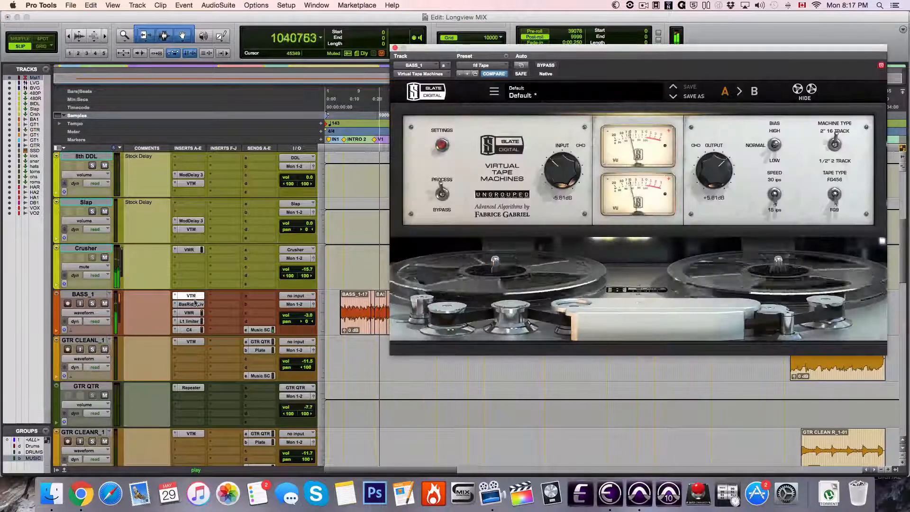
click(194, 304)
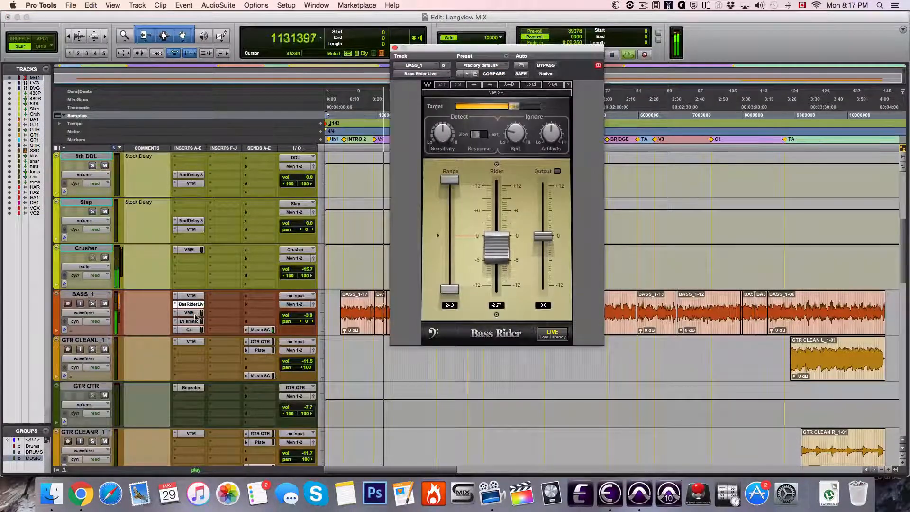
click(194, 314)
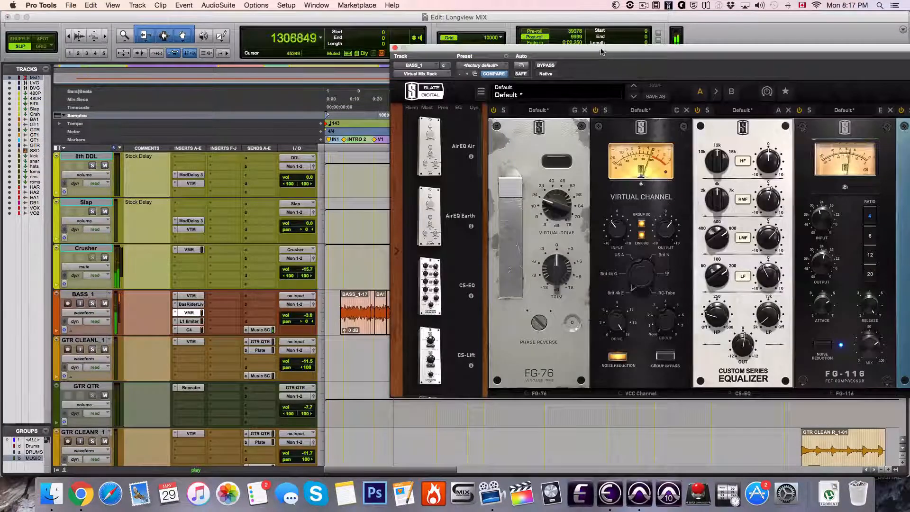
drag(612, 66, 491, 74)
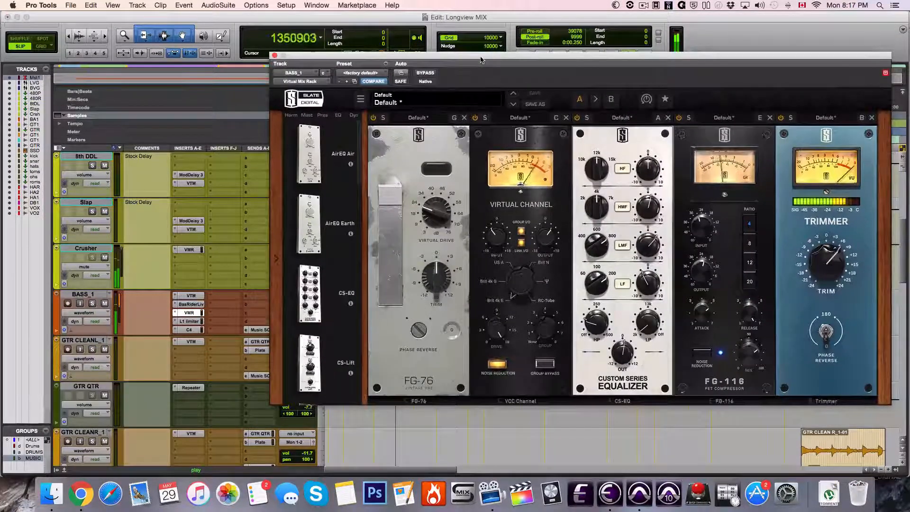
click(198, 323)
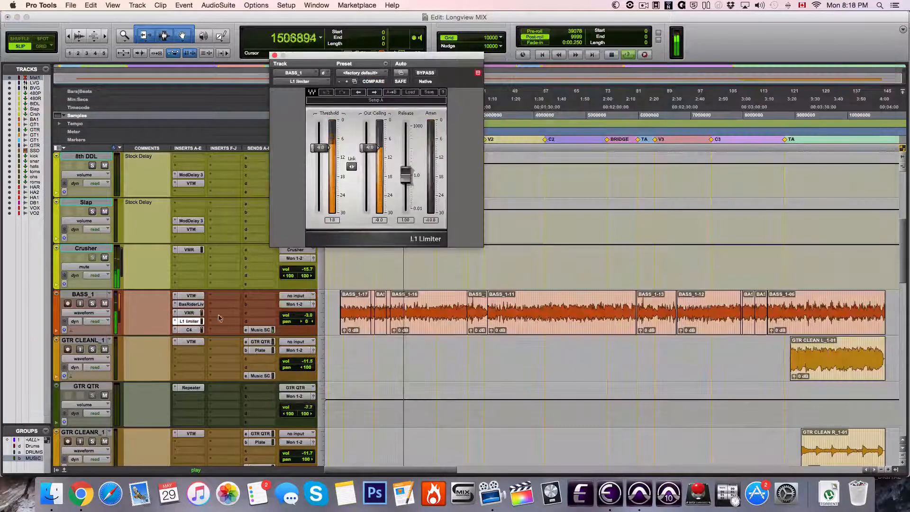
click(194, 330)
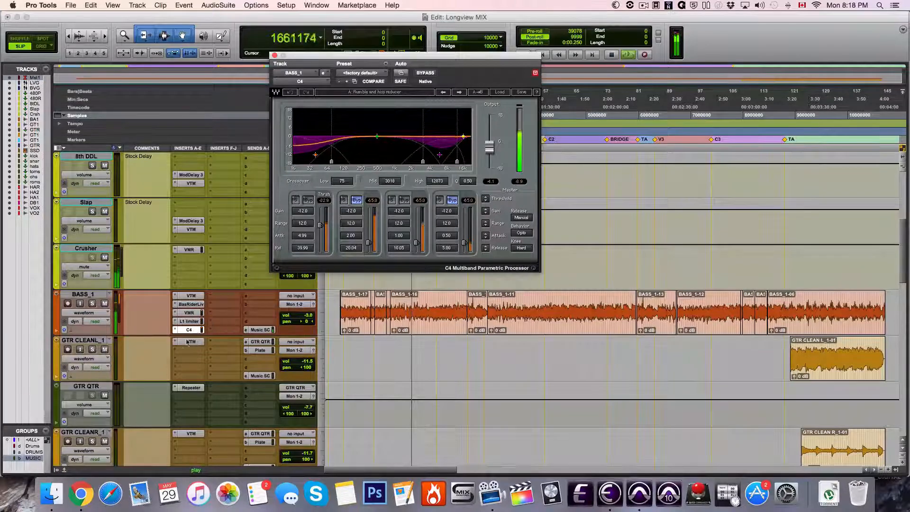
Inspect the guitar plug-ins: VTM on GTR CLEAN L_1, Repeater on GTR QTR, and VTM and VMR on GTRs
click(189, 342)
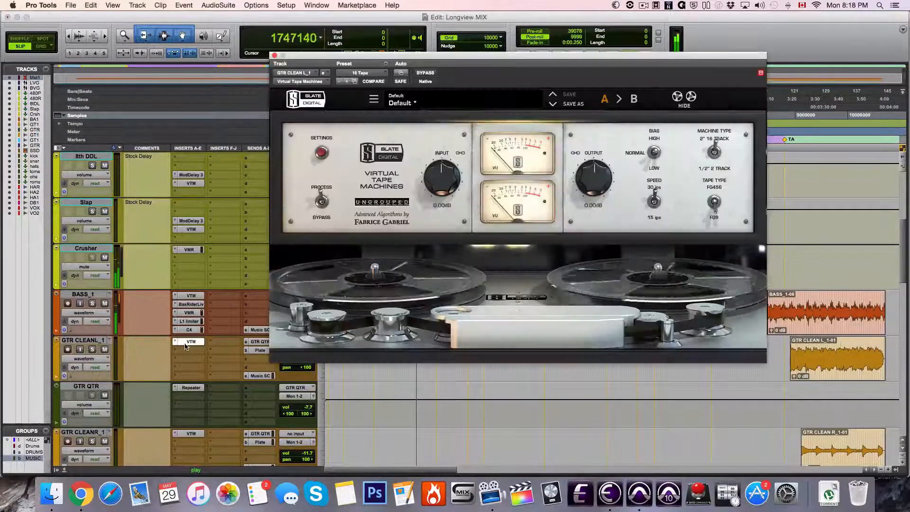
click(192, 388)
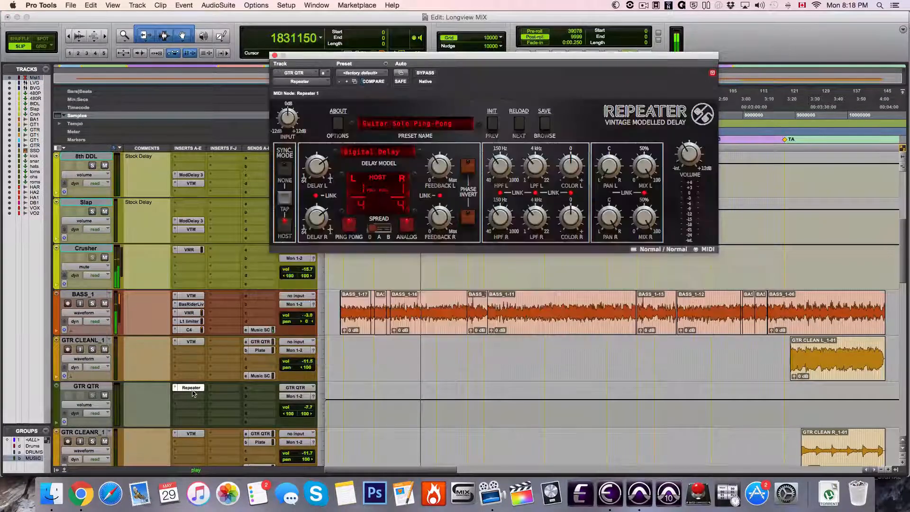
scroll(218, 370, down, 4)
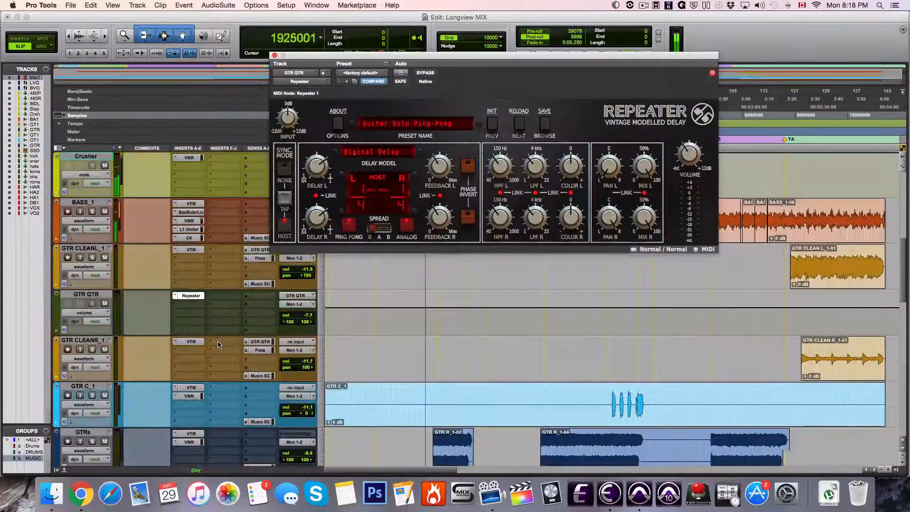
click(190, 434)
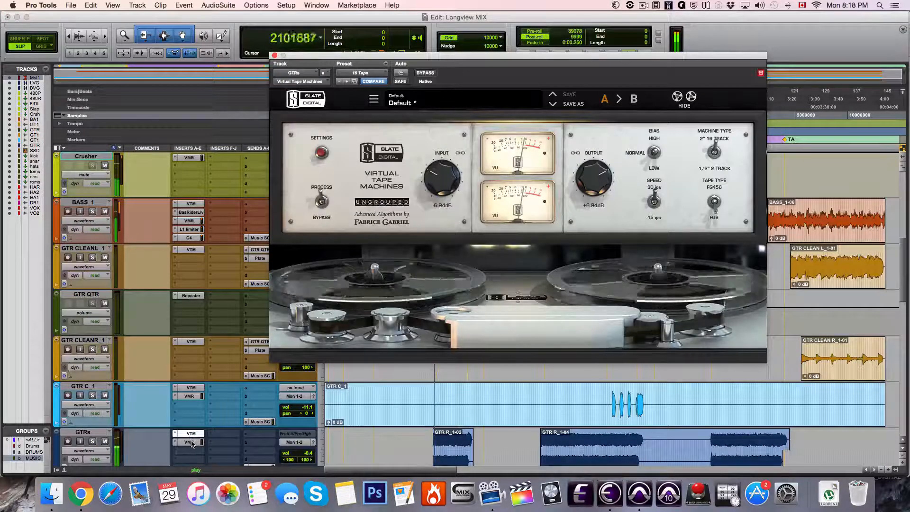
click(189, 443)
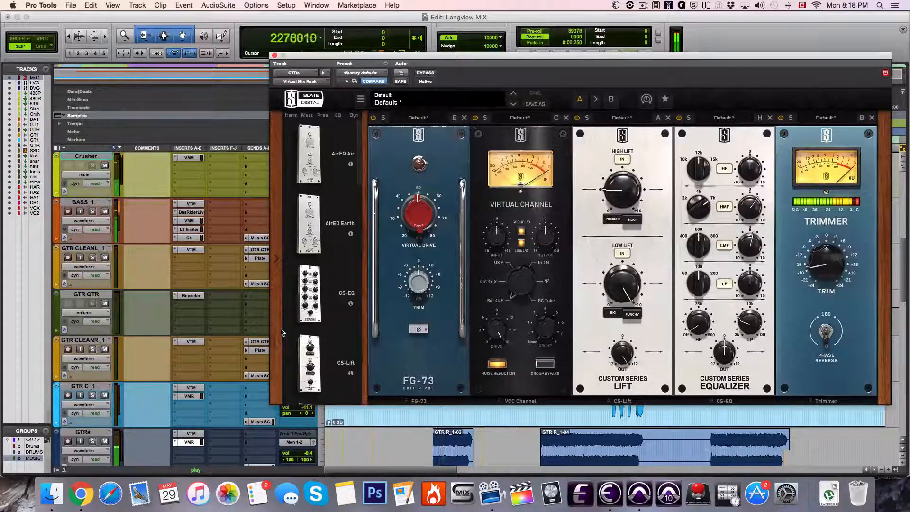
Inspect the SSD drum instrument track's VTM and SSDSampler plug-ins
scroll(246, 331, down, 5)
scroll(237, 337, up, 3)
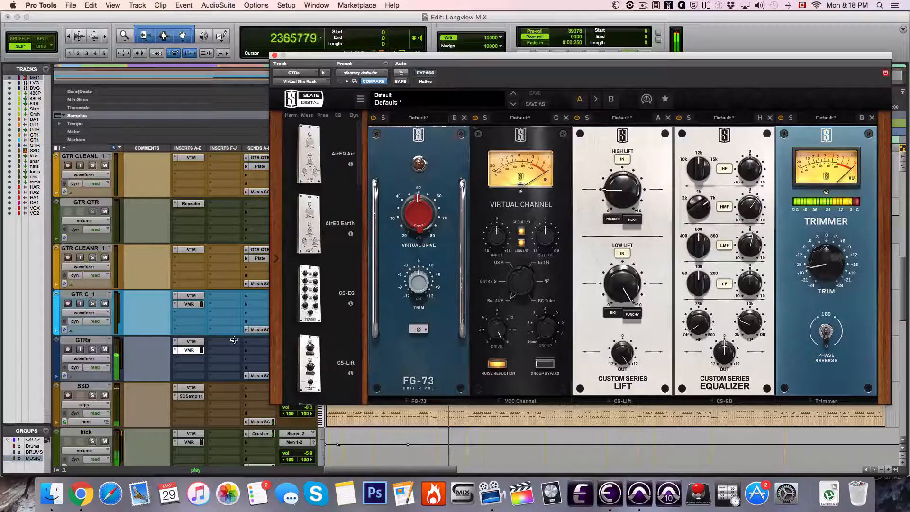
click(189, 388)
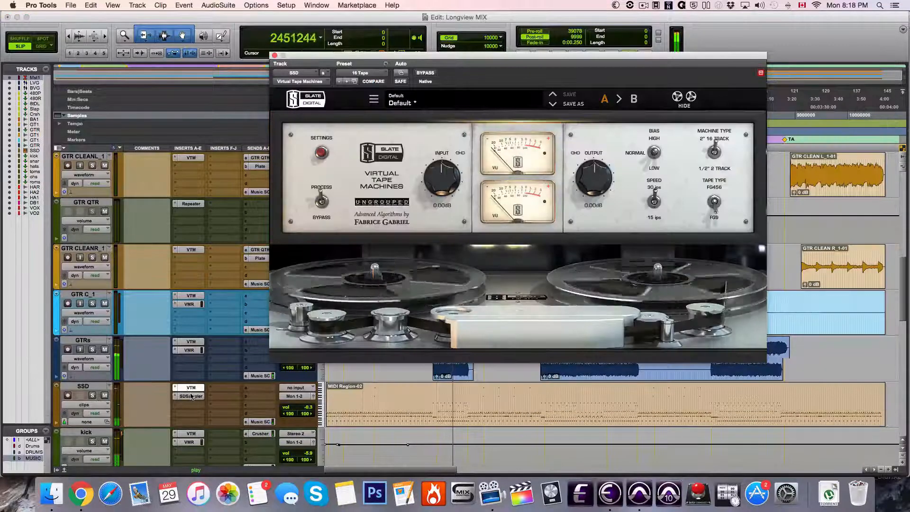
click(191, 396)
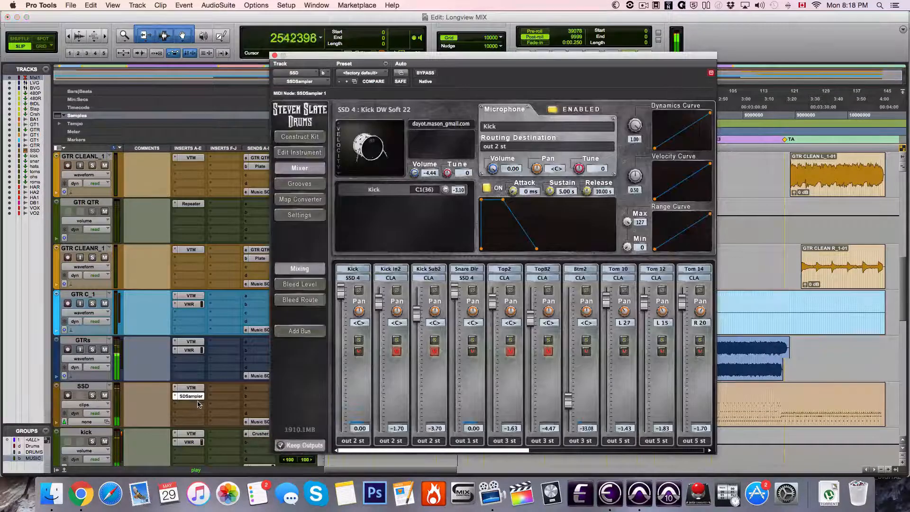
Inspect the drum plug-ins: VTM and VMR on kick, CLA Drums on toms, VMR on ohs and rooms, and Trigger 2 on snare
click(195, 434)
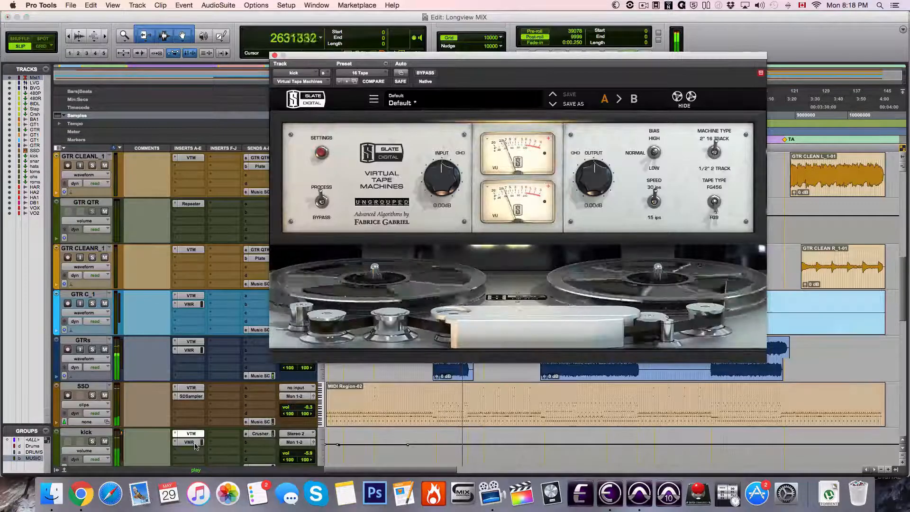
click(195, 445)
scroll(187, 408, down, 5)
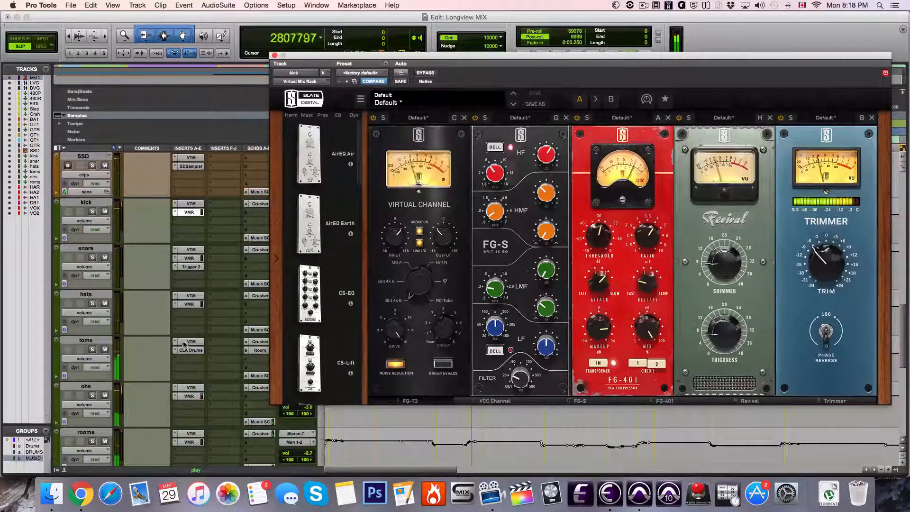
click(185, 349)
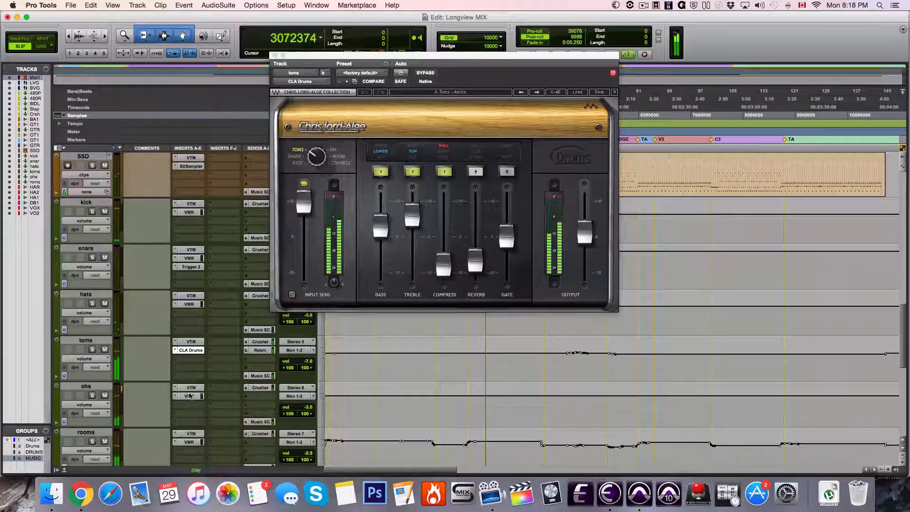
click(189, 396)
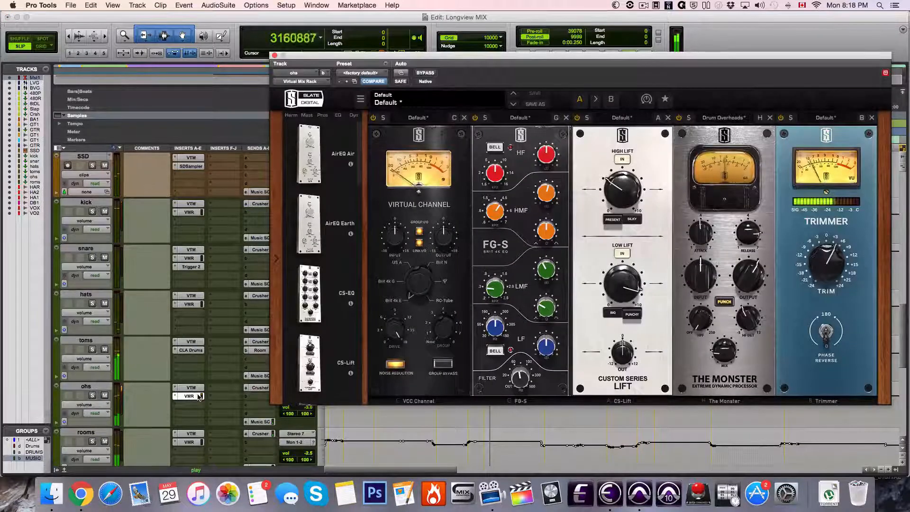
click(189, 442)
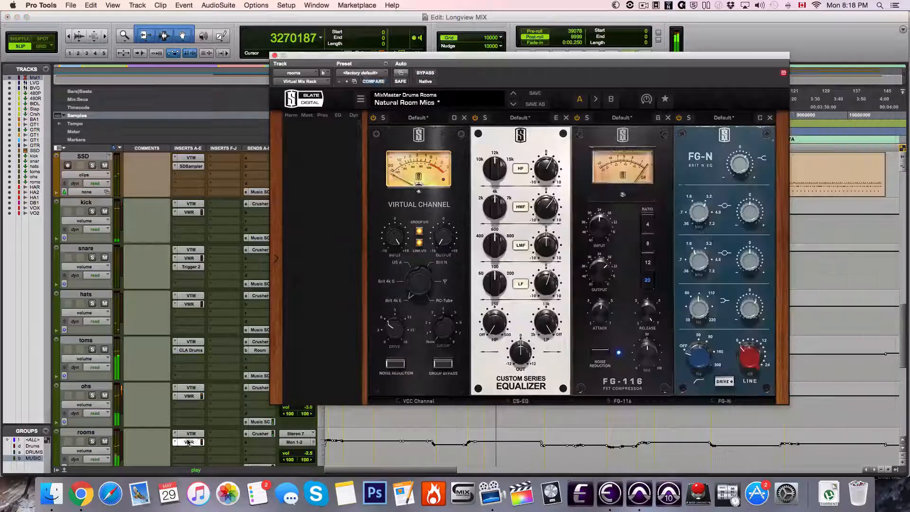
click(195, 268)
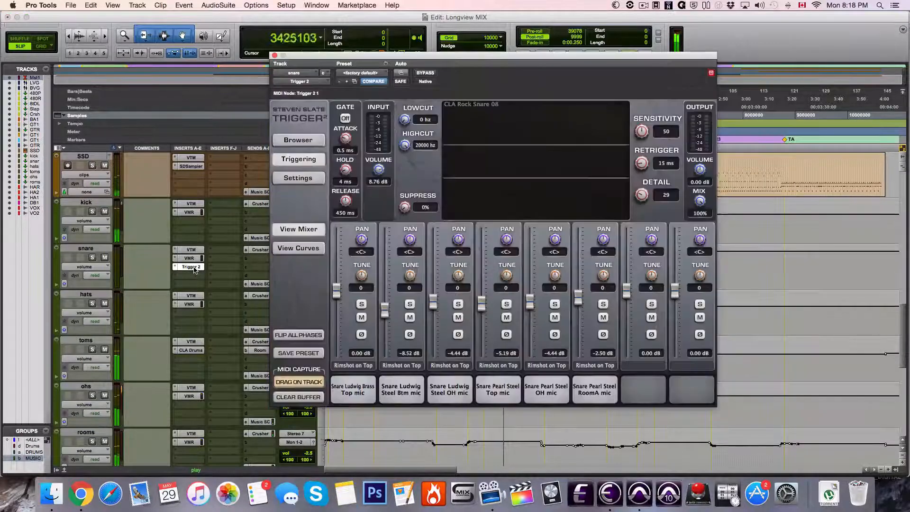
Close the snare's Trigger 2 and inspect the AirEQ vocal correction curves on VOX and VOX_2
click(195, 268)
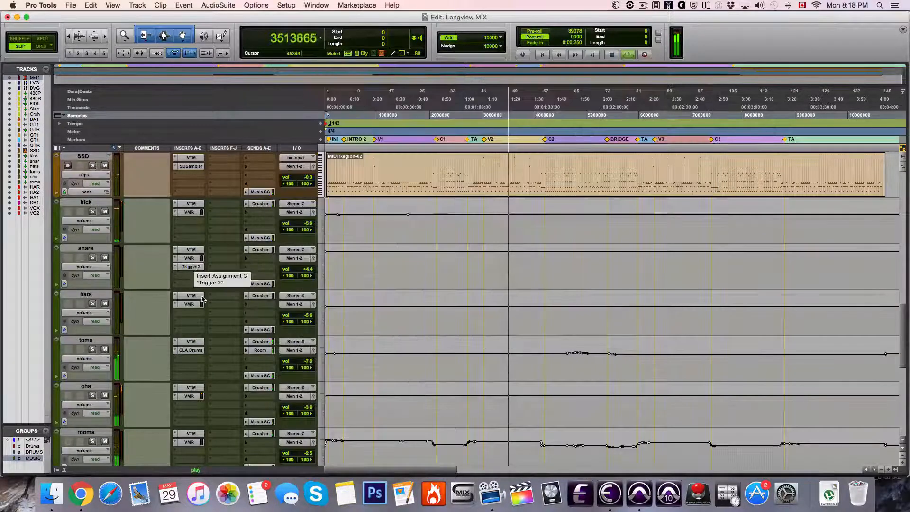
scroll(202, 297, down, 6)
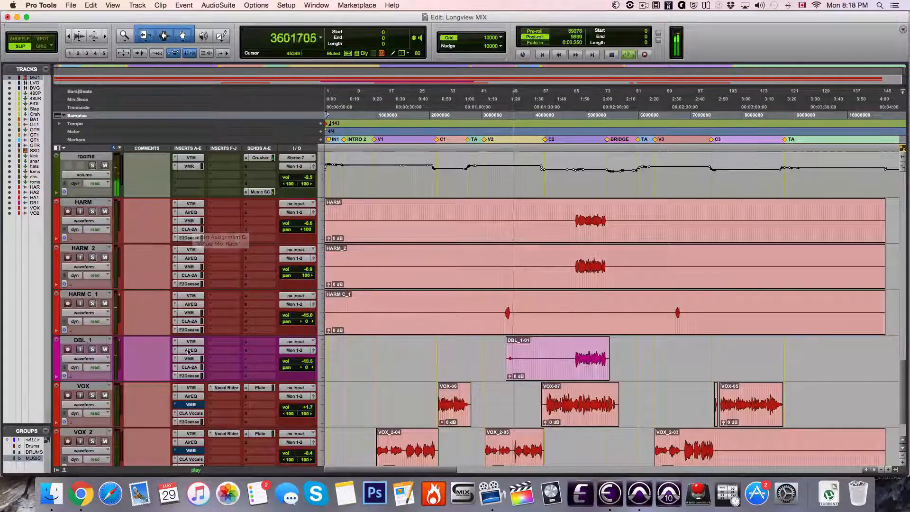
click(191, 396)
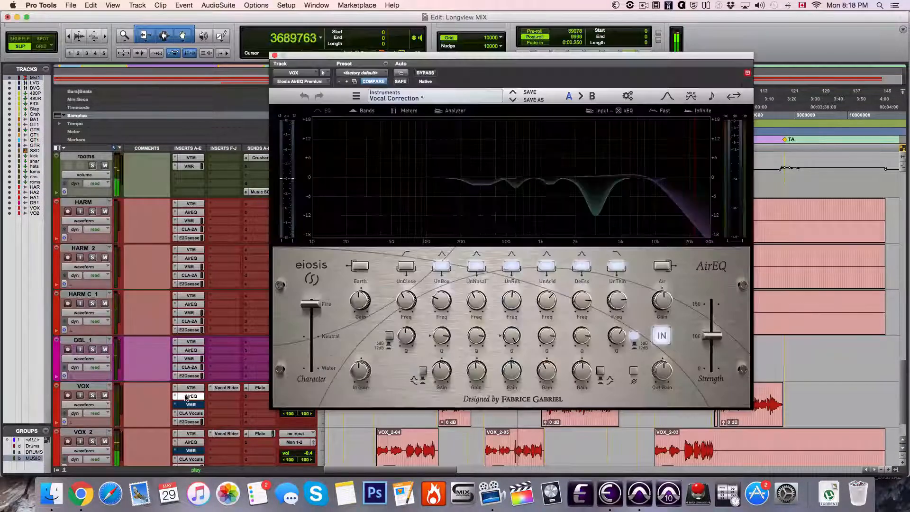
click(191, 395)
click(191, 442)
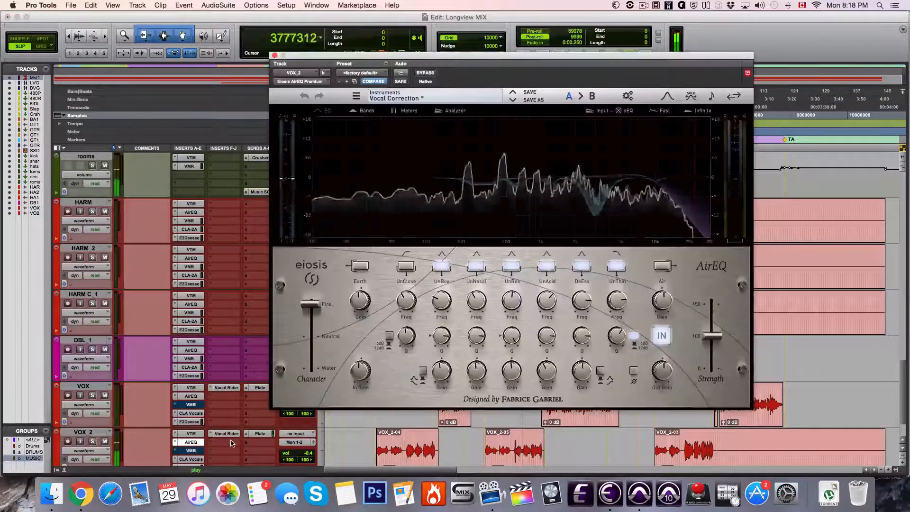
Inspect CLA Vocals and Vocal Rider on VOX_2, followed by CLA Vocals and AirEQ on VOX
scroll(232, 444, down, 3)
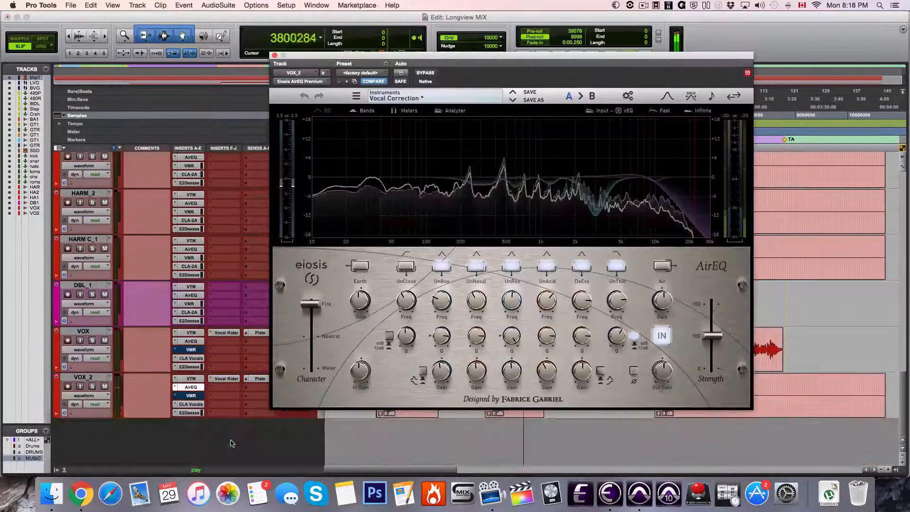
click(192, 404)
click(192, 404)
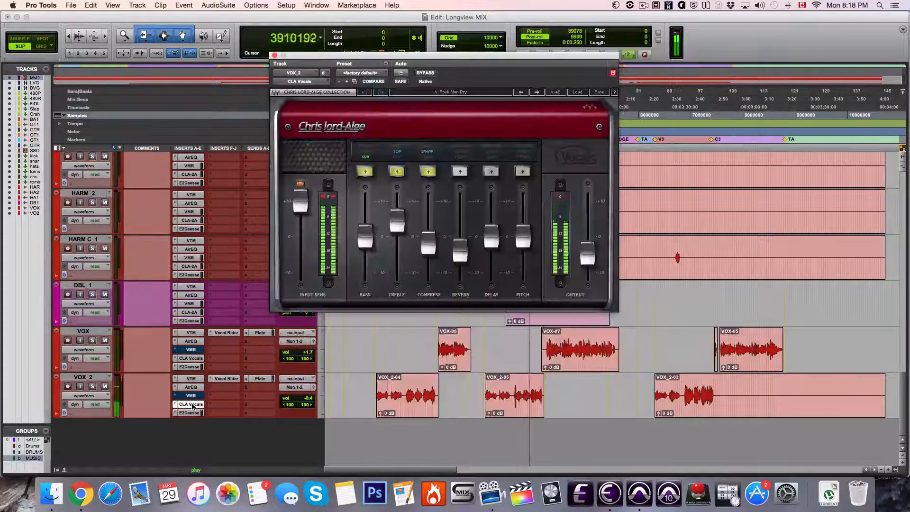
click(228, 380)
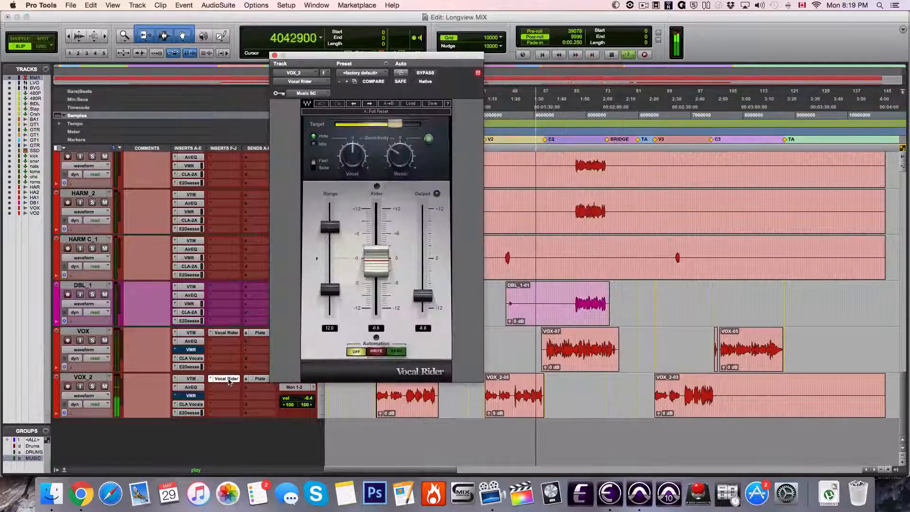
click(276, 55)
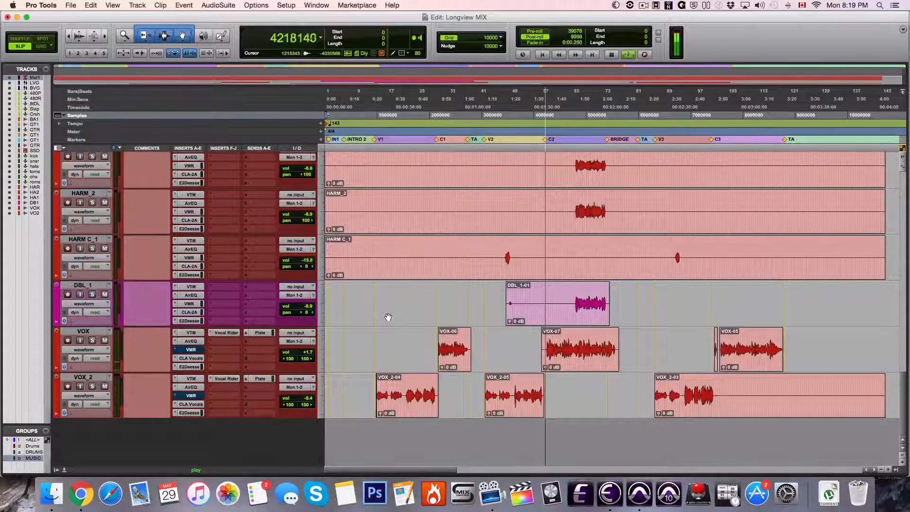
click(201, 359)
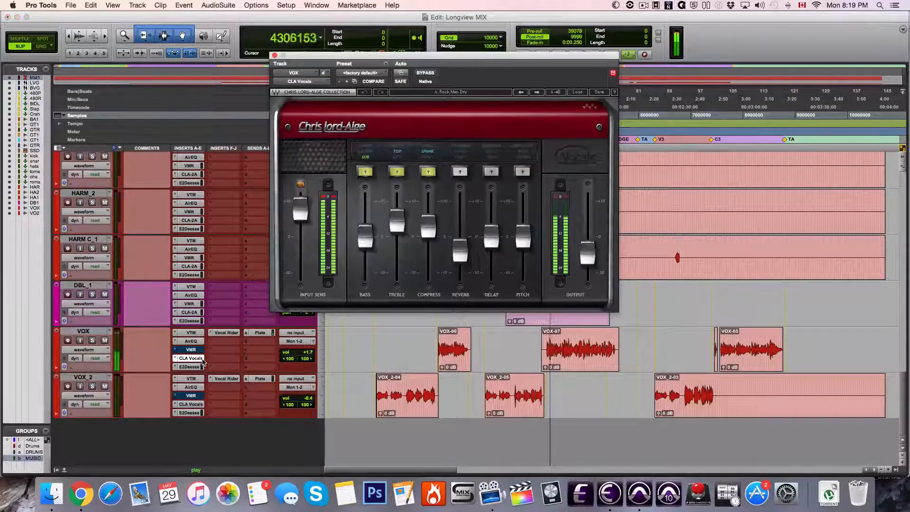
click(191, 341)
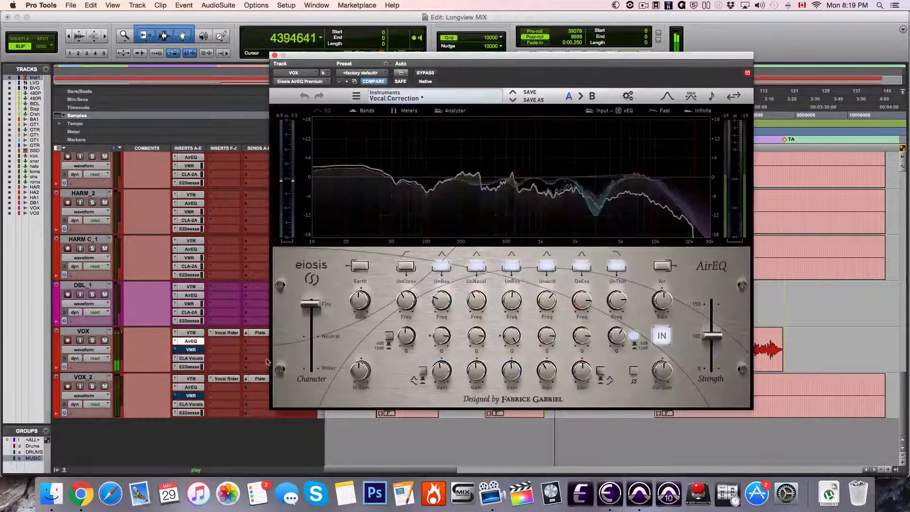
Inspect the snare track's VMR rack and Trigger 2 while the drums play, and close the plug-in window
scroll(221, 341, up, 3)
scroll(203, 344, up, 5)
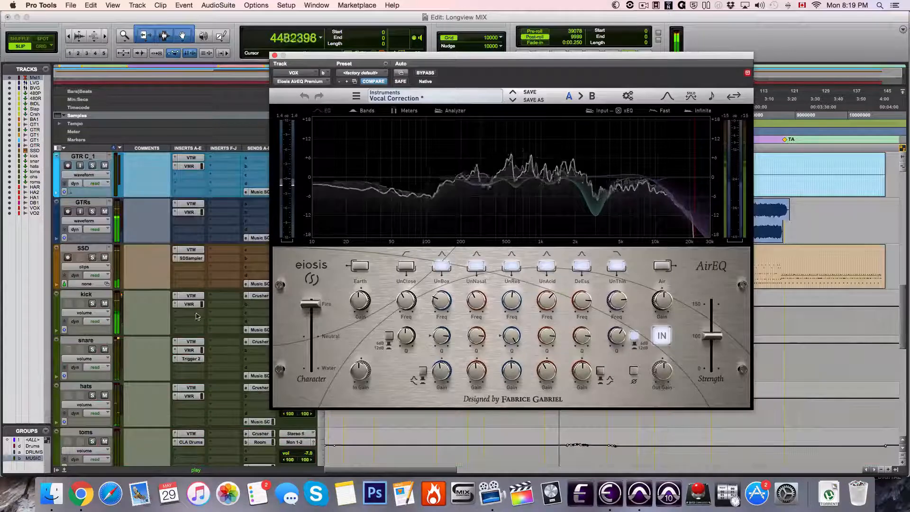
click(190, 350)
click(190, 350)
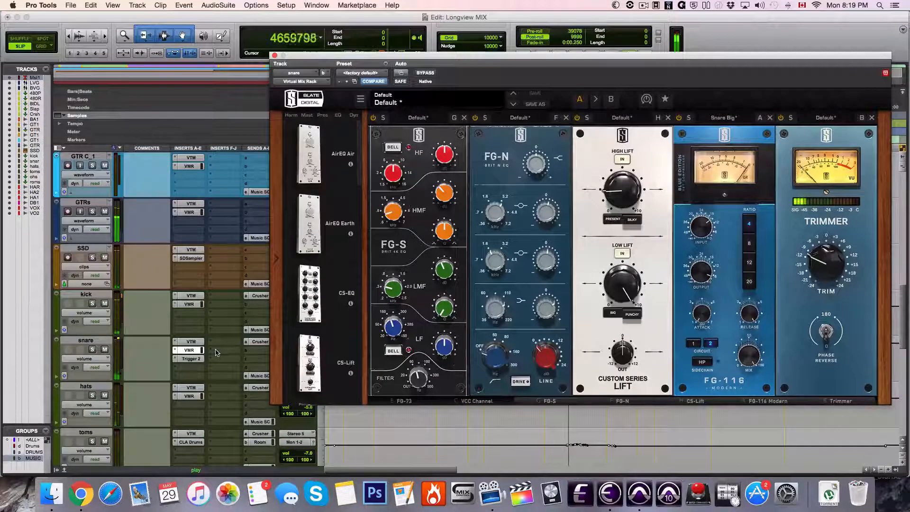
click(189, 360)
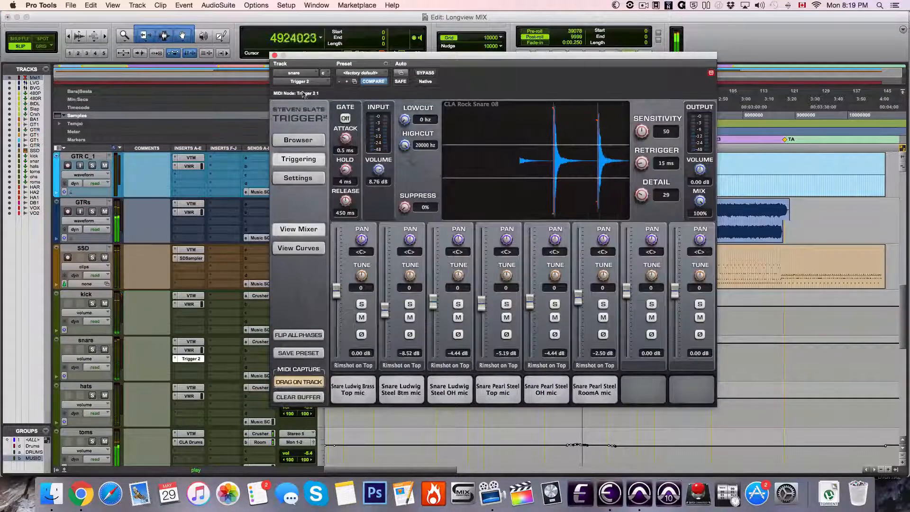
click(274, 56)
Inspect the VMR rack on rooms, and the VMR rack and CLA-2A compressor on HARM_2
scroll(223, 264, down, 5)
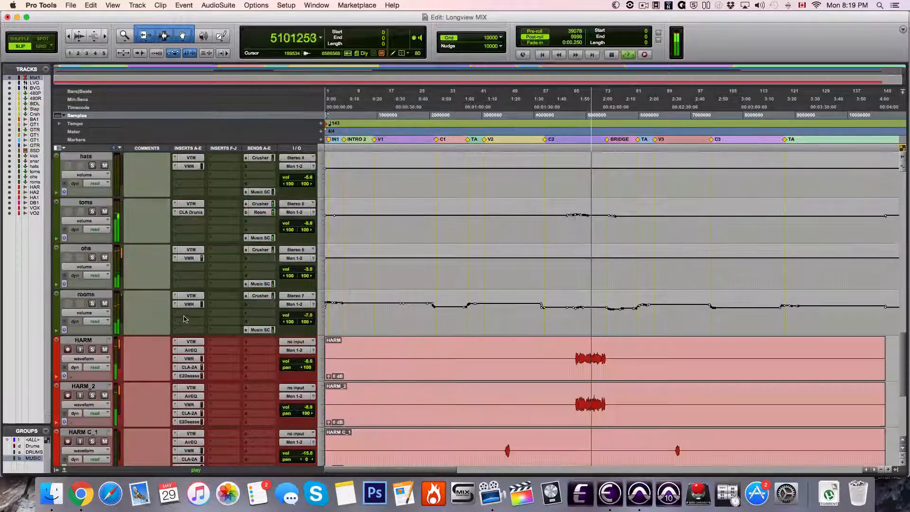
click(199, 306)
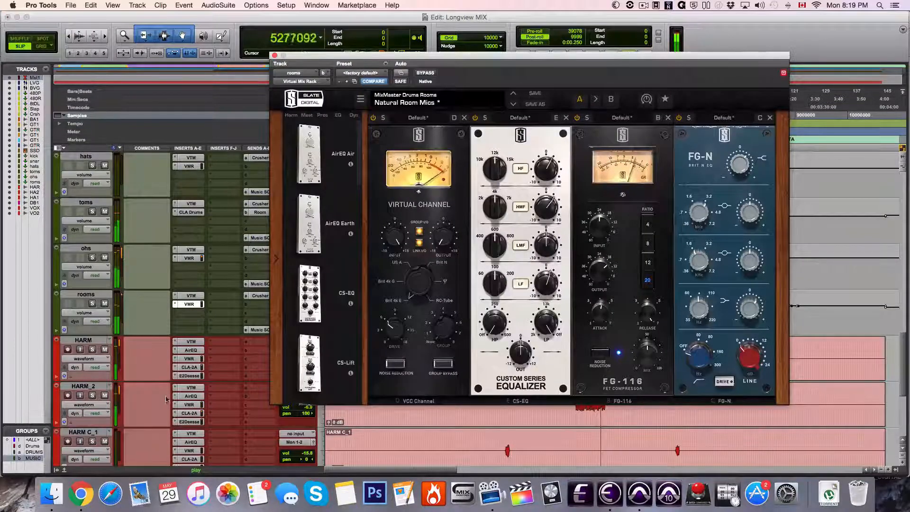
click(188, 405)
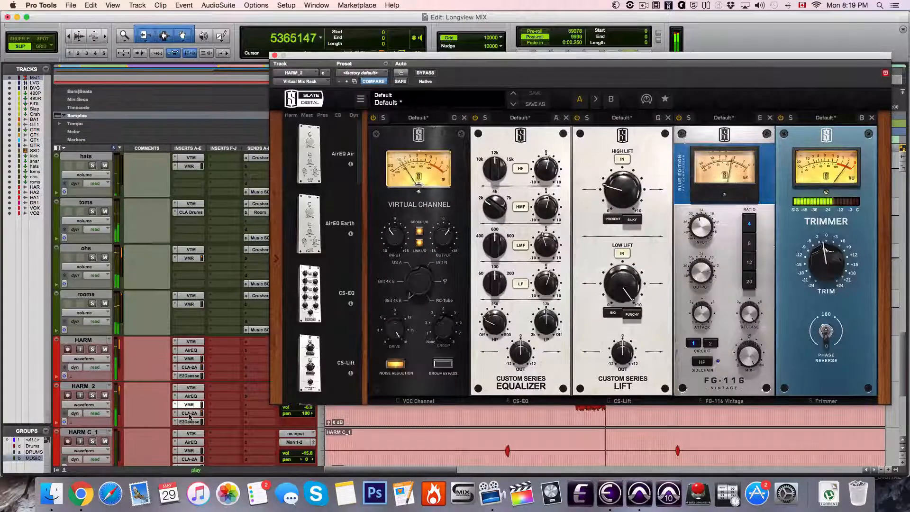
click(190, 414)
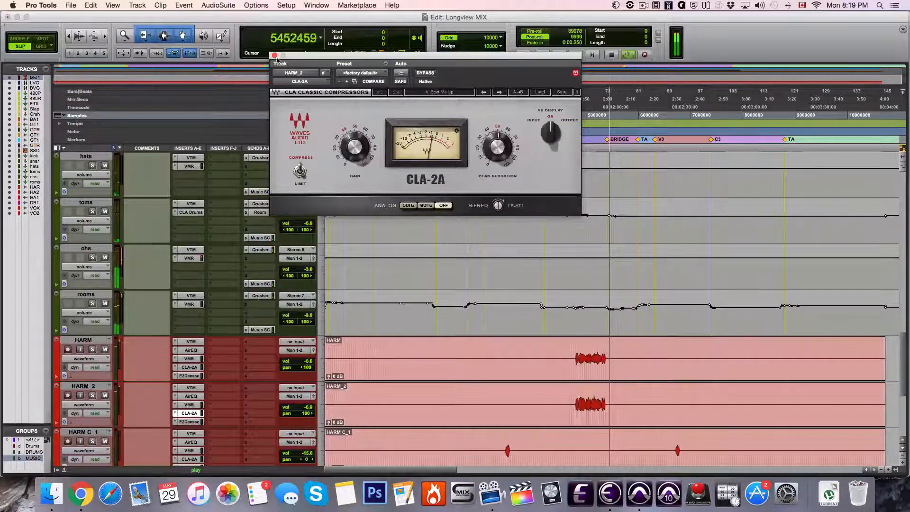
click(275, 55)
Inspect the VMR rack on the GTR C_1 guitar track and close it
scroll(255, 326, down, 8)
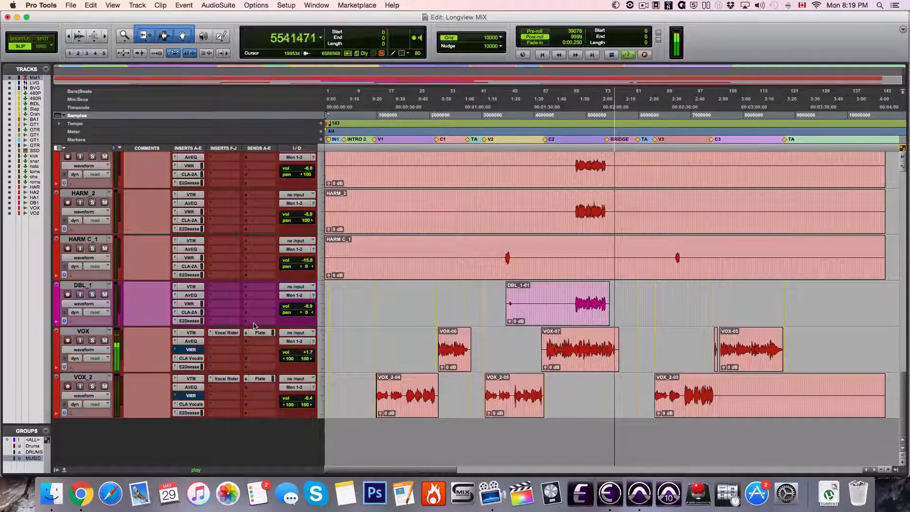
scroll(254, 326, up, 10)
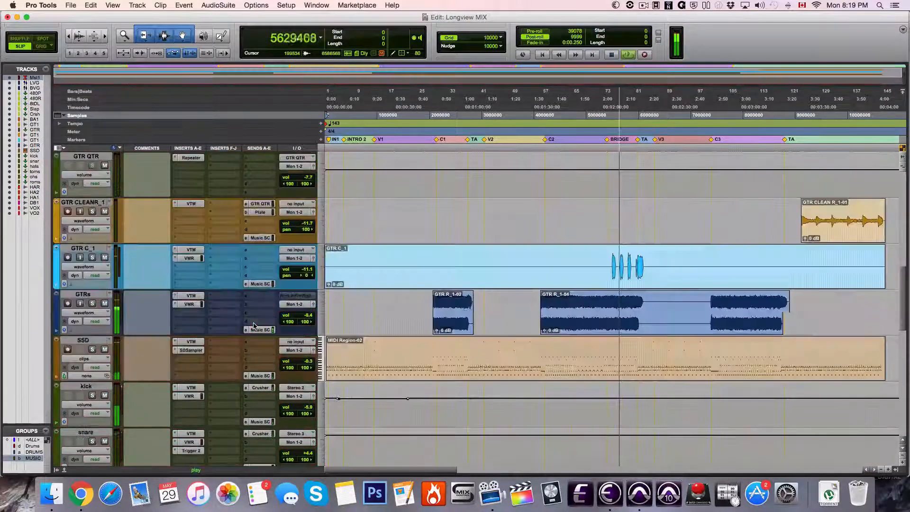
scroll(255, 326, up, 2)
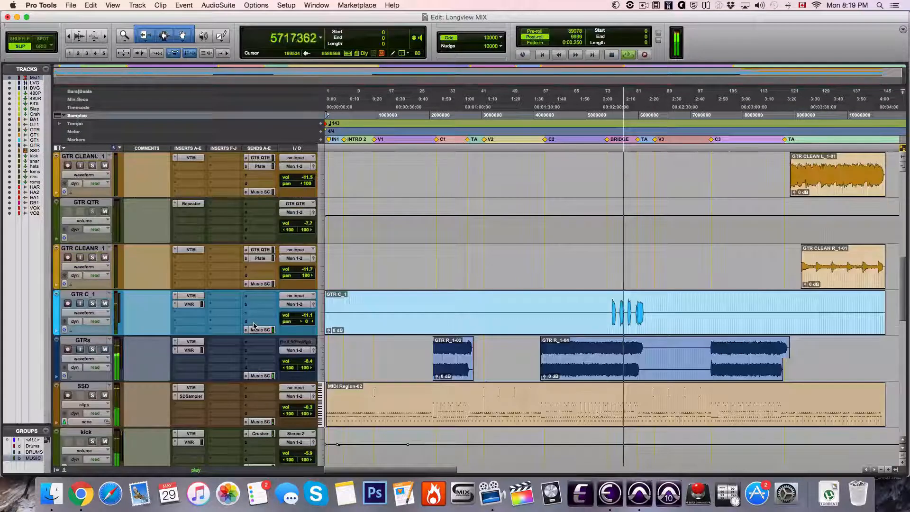
click(187, 304)
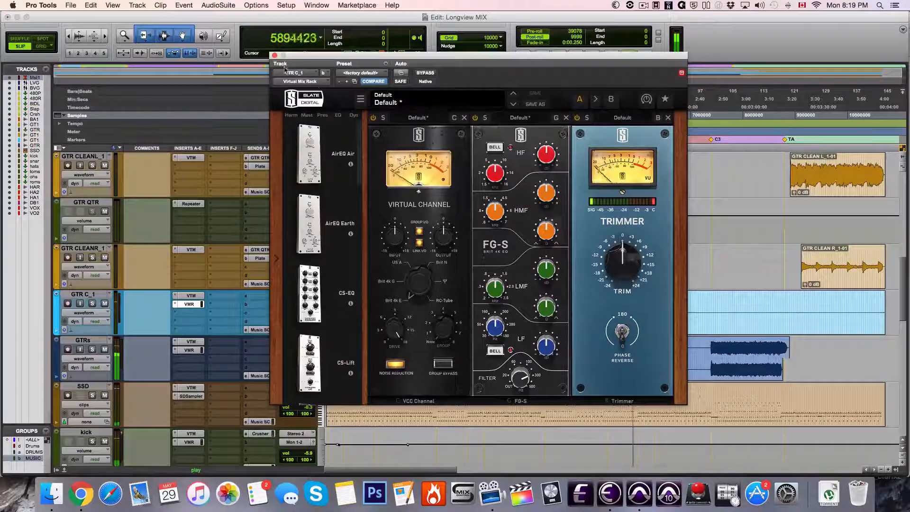
click(275, 56)
Inspect VOX_2's VTM tape machine and its Plate send fader
scroll(327, 213, up, 4)
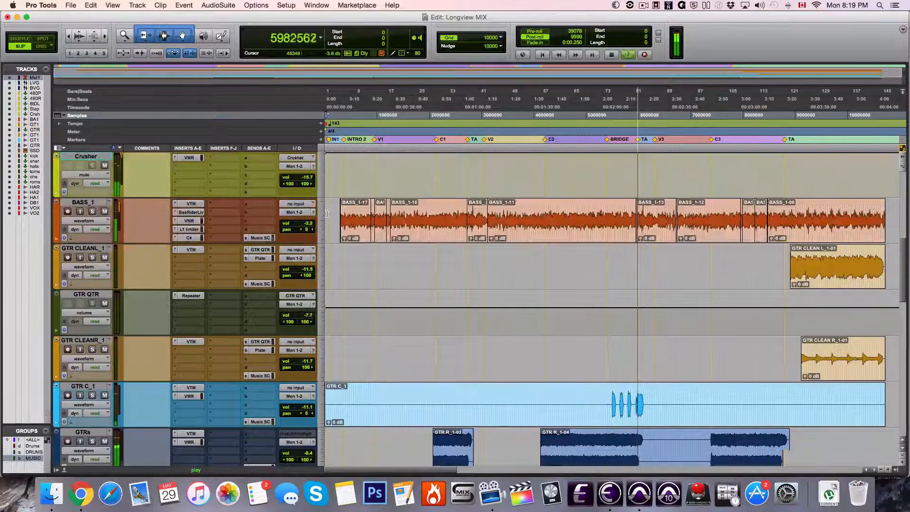
scroll(328, 214, down, 8)
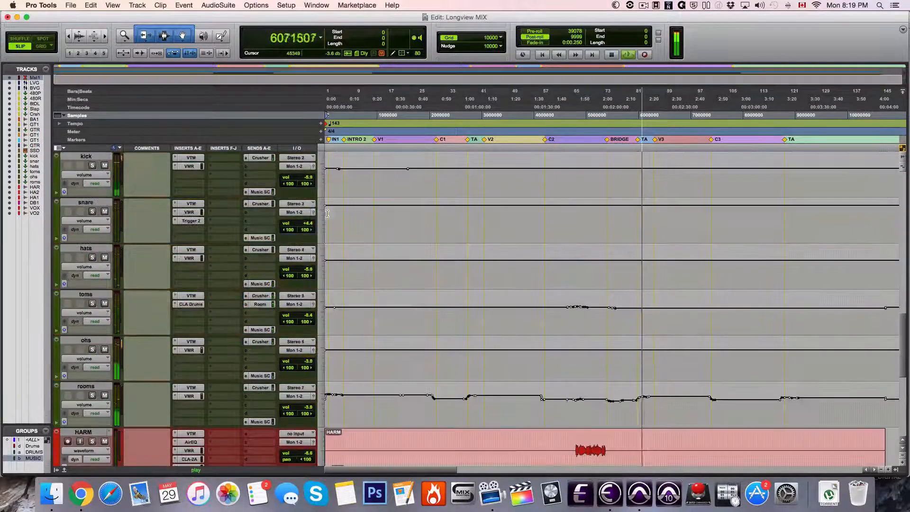
scroll(327, 214, down, 6)
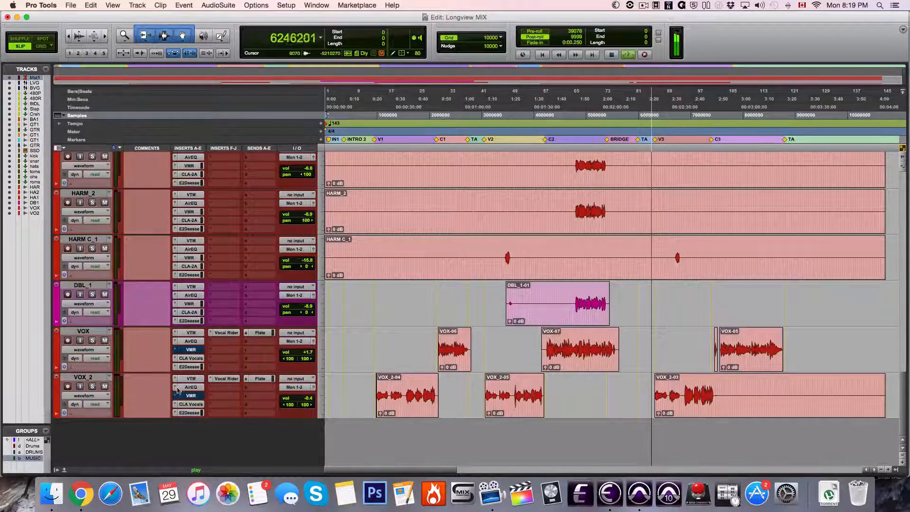
click(189, 379)
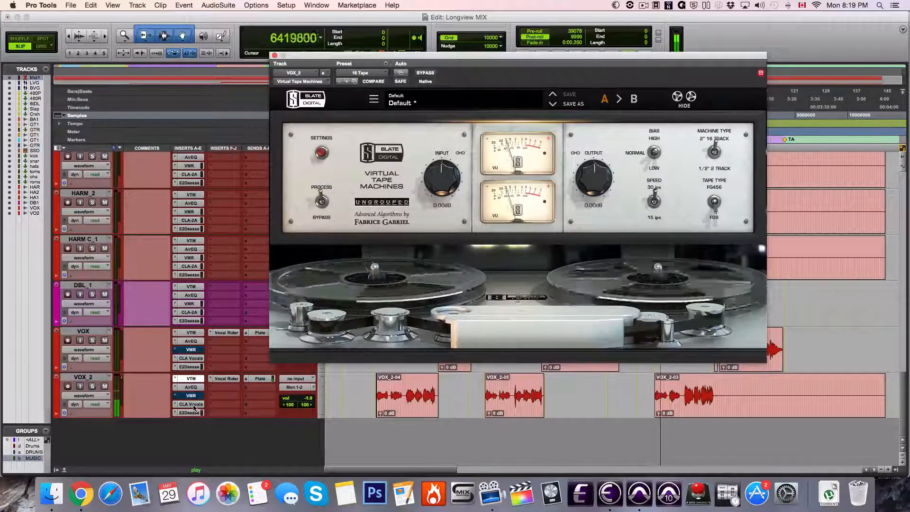
click(260, 379)
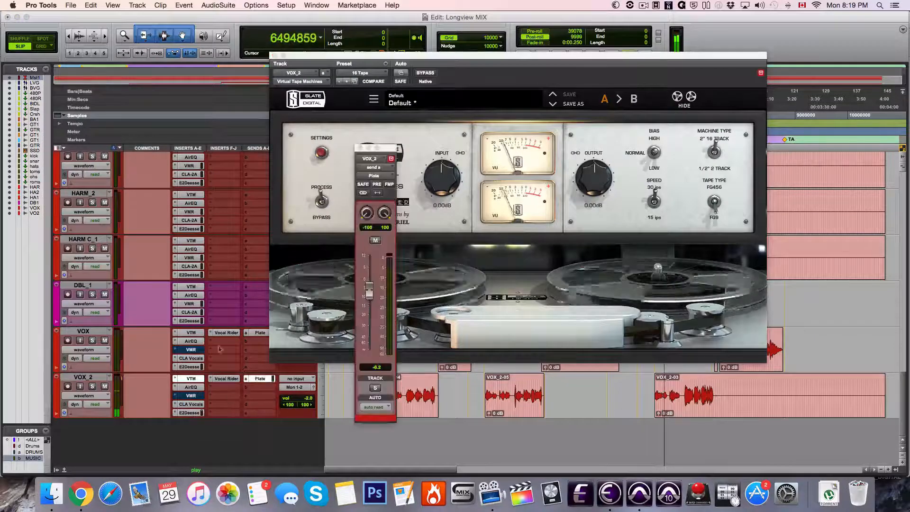
Inspect the VerbSuite Classics reverb on the 480 Plate track and close VOX_2's Plate send window
scroll(164, 255, up, 15)
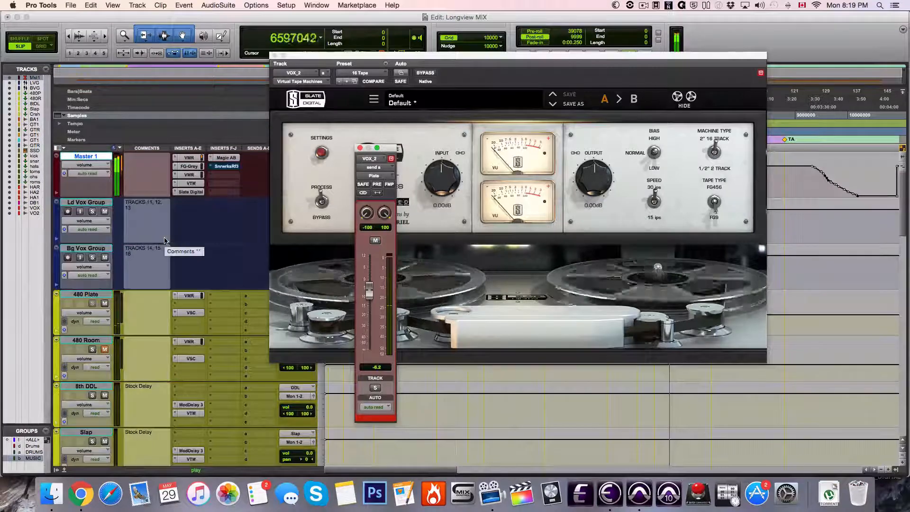
click(191, 313)
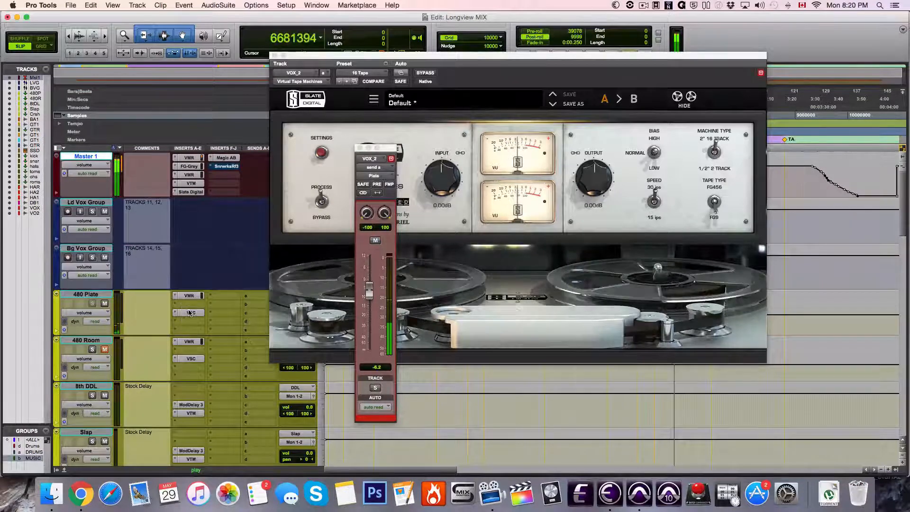
click(191, 313)
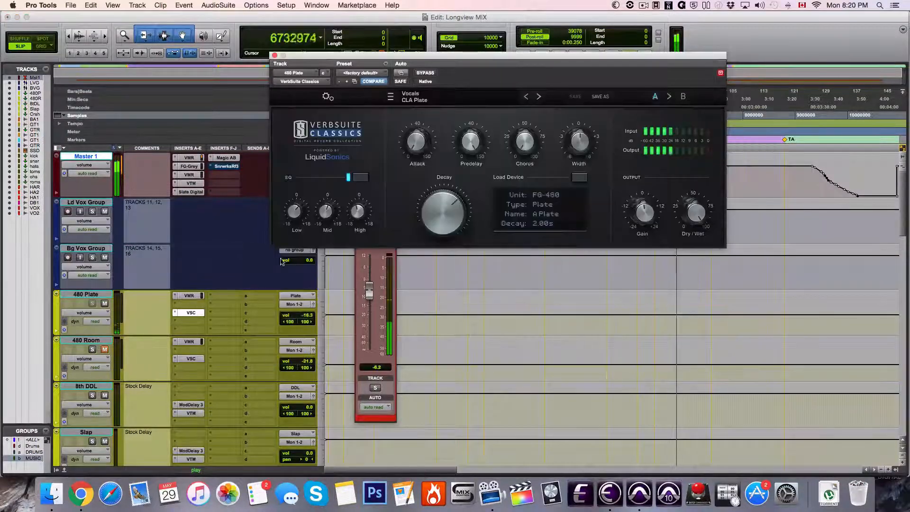
click(360, 253)
click(361, 148)
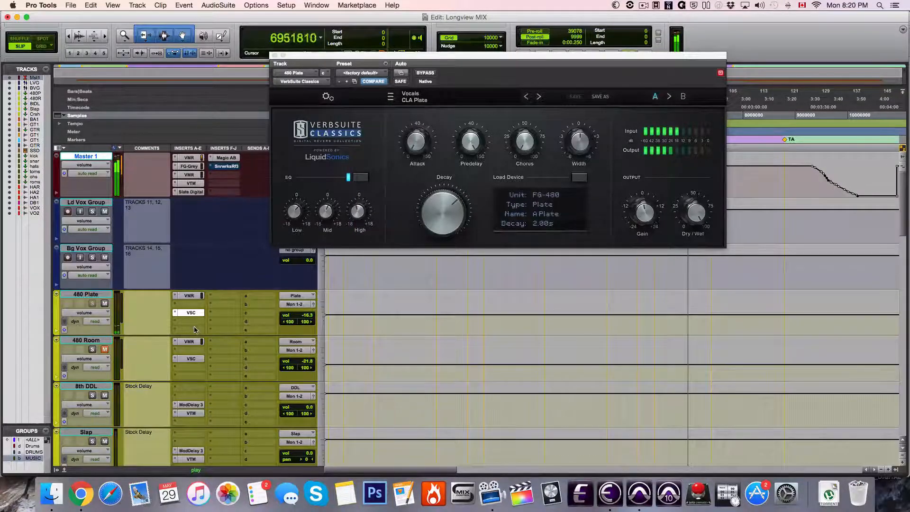
Review the remaining tracks down to the vocals, and inspect the first VMR rack on Master 1
scroll(195, 329, down, 5)
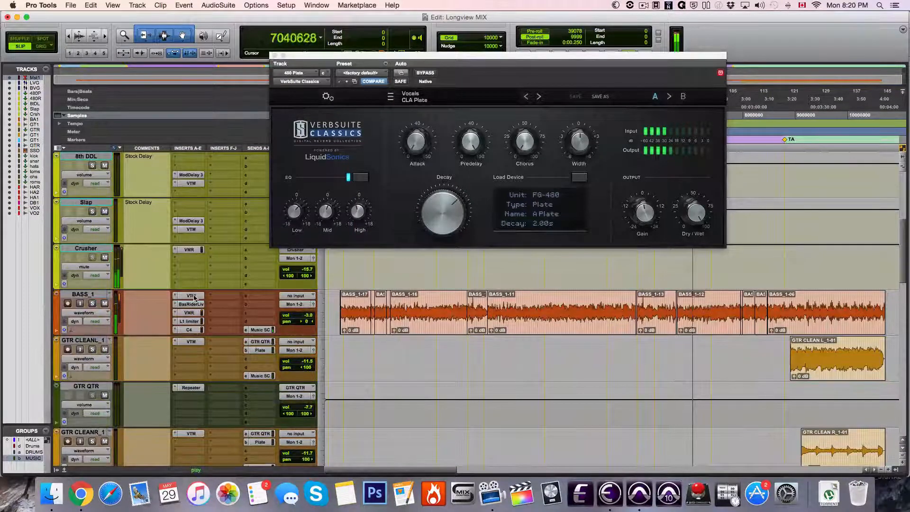
scroll(194, 299, down, 5)
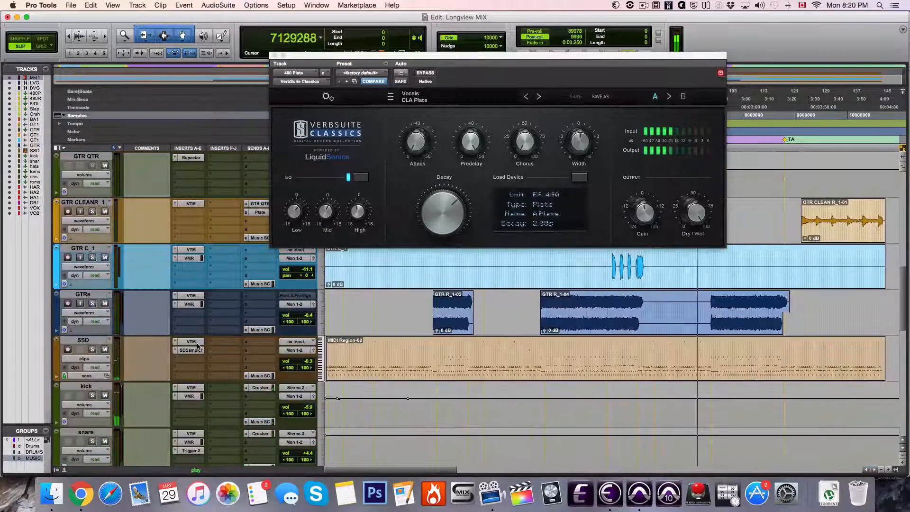
scroll(198, 347, down, 9)
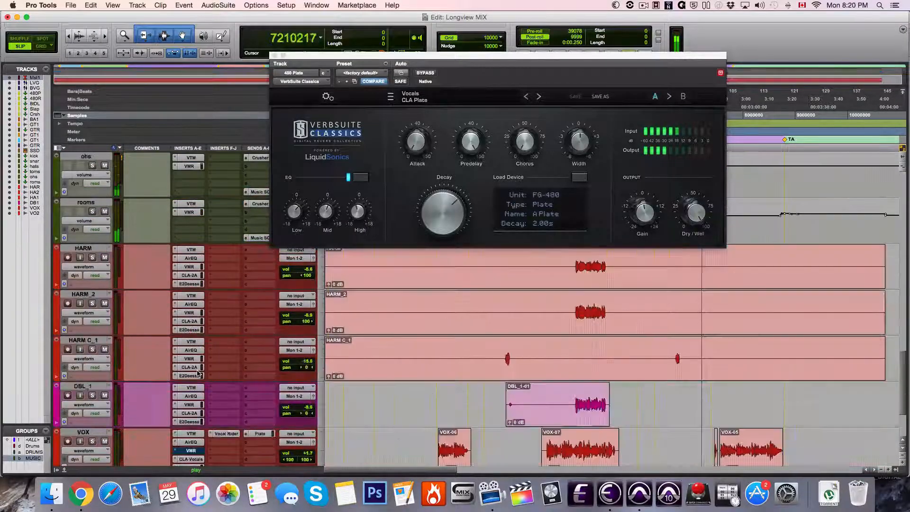
scroll(198, 375, down, 9)
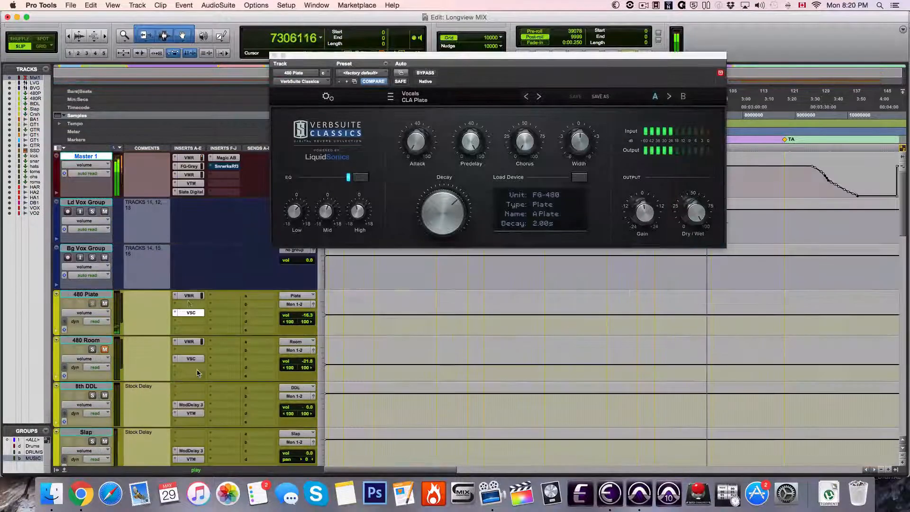
click(189, 158)
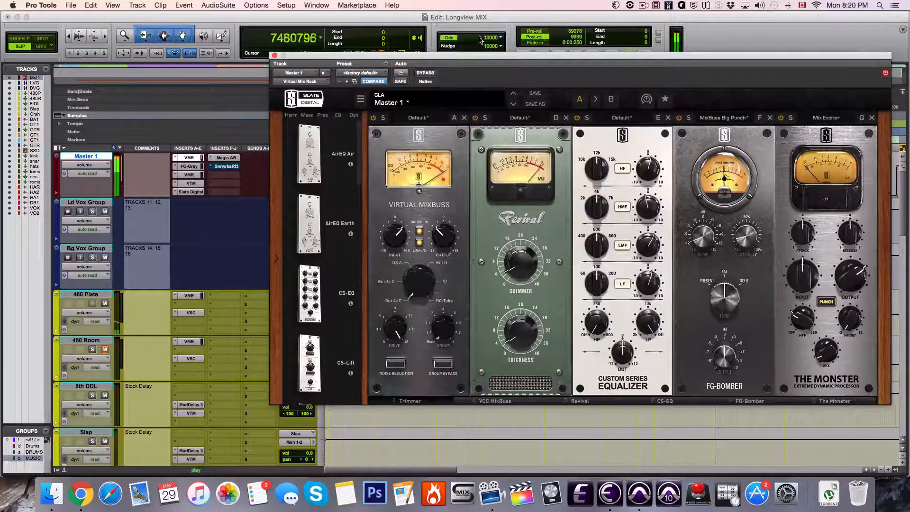
Close the Master 1 Virtual Mix Rack, review the guitar and drum tracks, and switch to the Mix window
drag(474, 57, 378, 58)
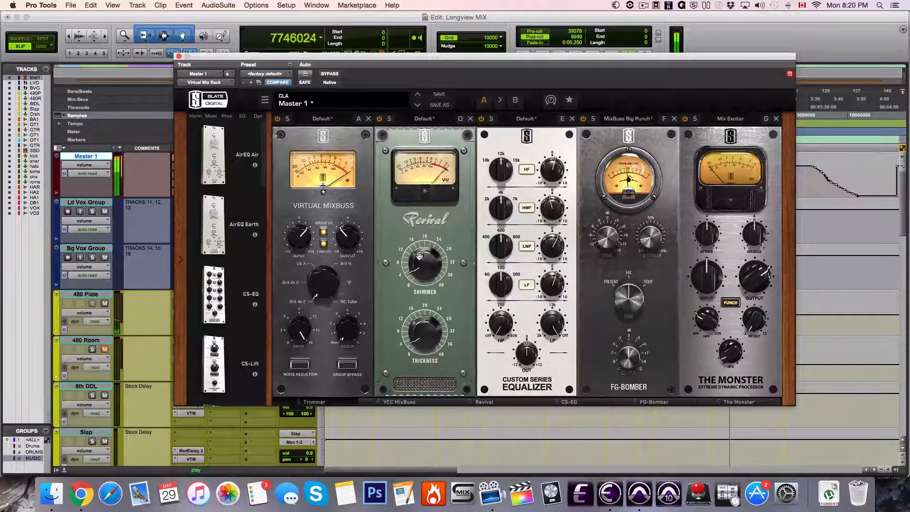
click(179, 56)
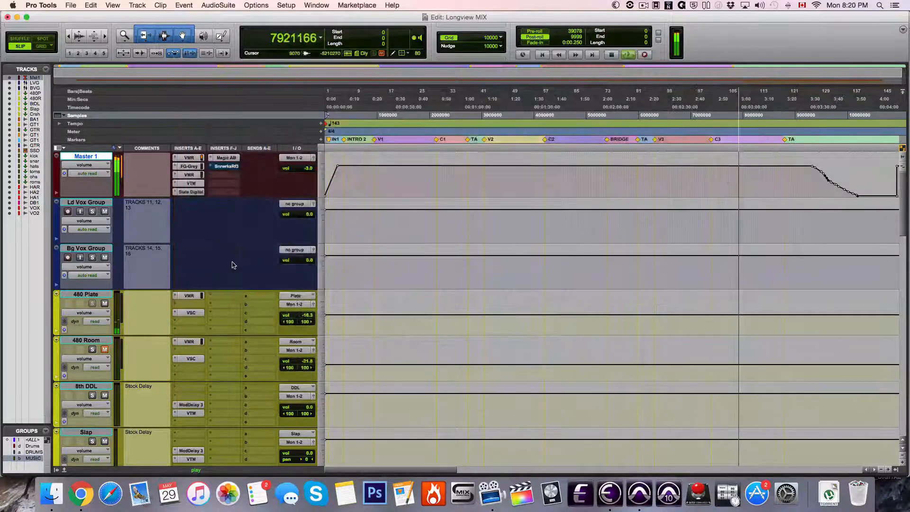
scroll(232, 265, down, 10)
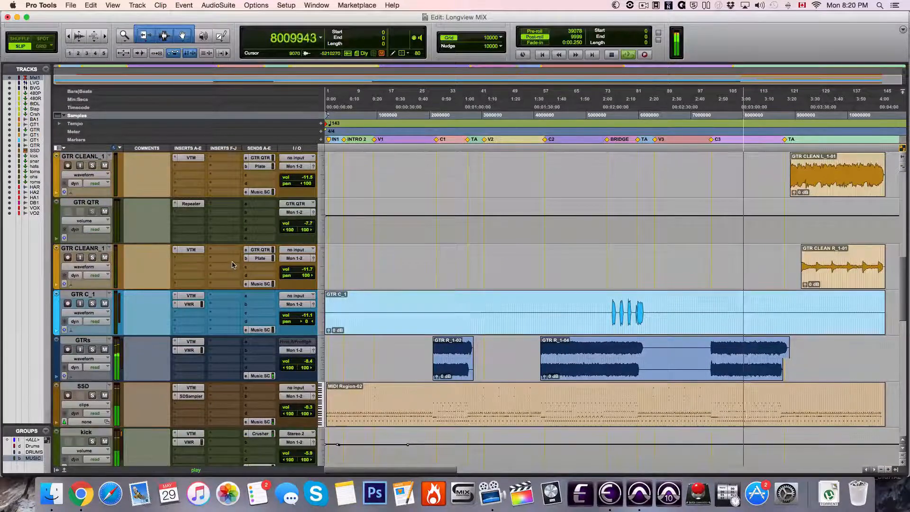
scroll(232, 265, down, 2)
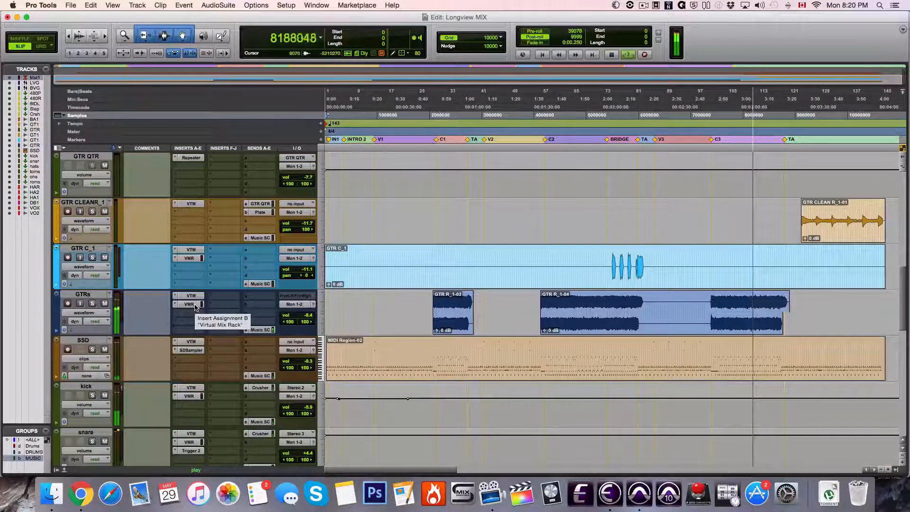
key(super+equal)
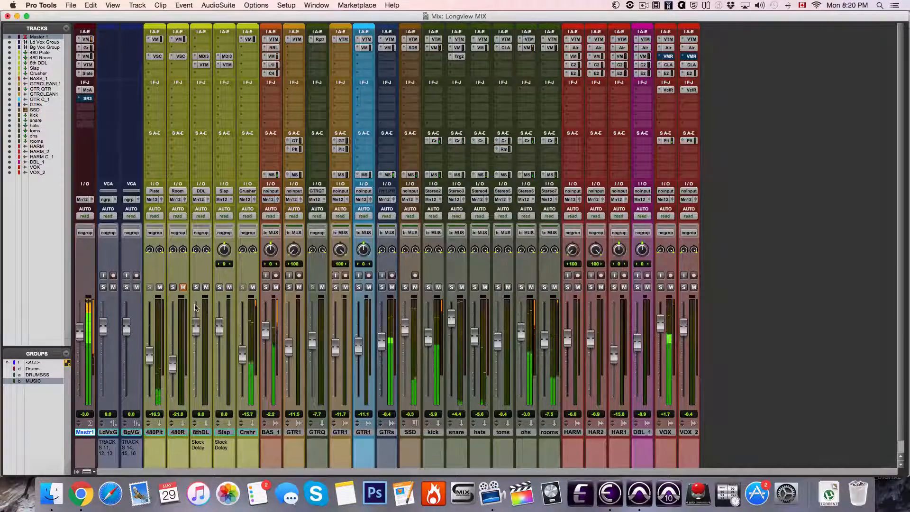
Inspect Master 1's tape machine, trimmer rack and FG-Grey compressor inserts, and close the plug-in window
click(87, 73)
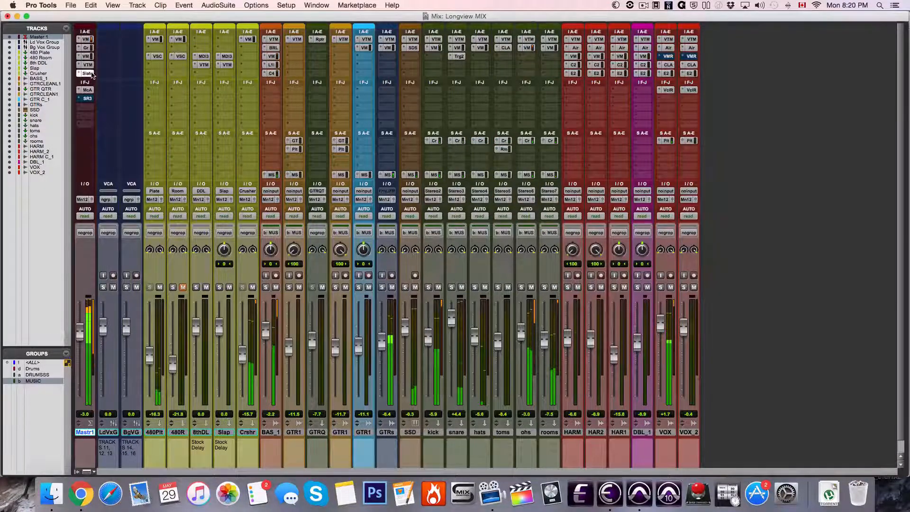
click(86, 64)
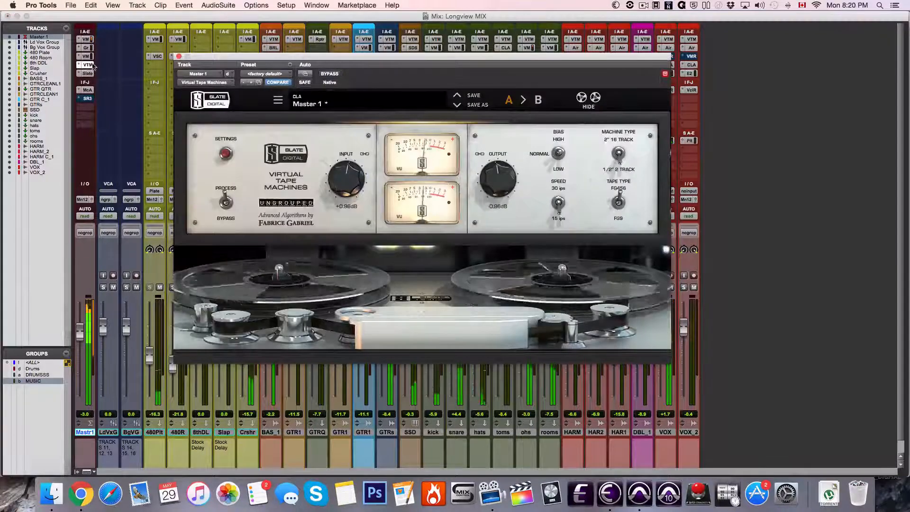
click(84, 56)
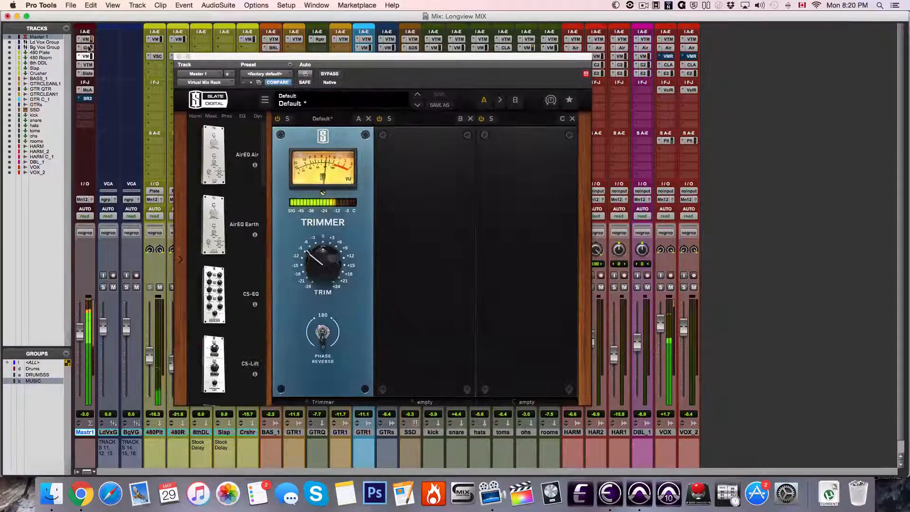
click(88, 48)
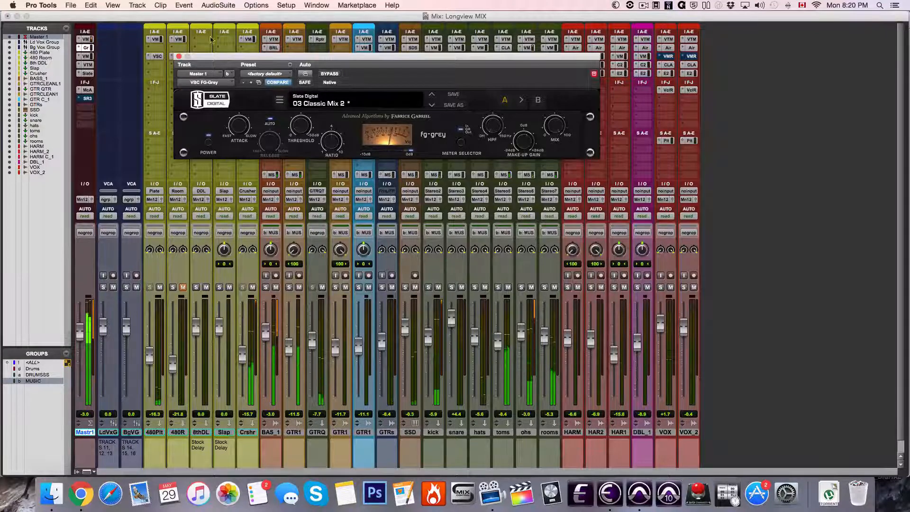
click(179, 56)
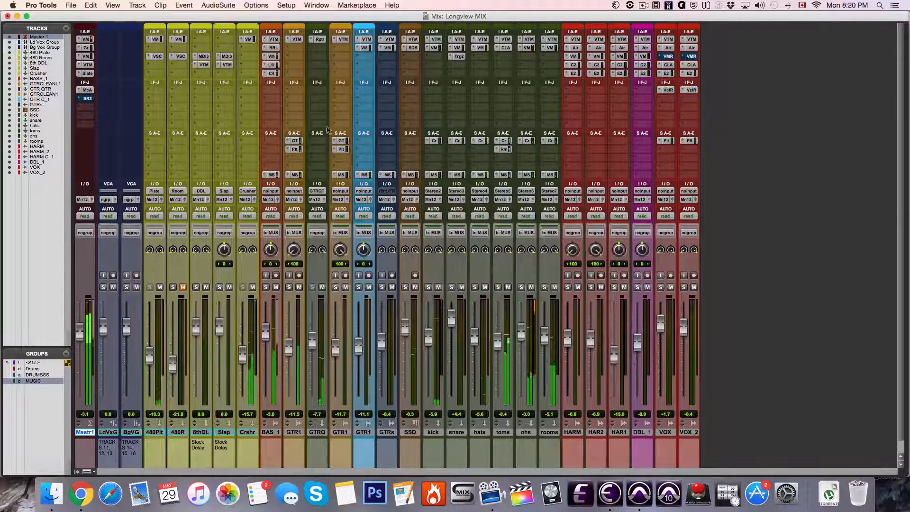
Inspect the Repeater delay on GTR QTR and the Virtual Tape Machines on GTR CLEAN L_1, and close both windows
click(320, 40)
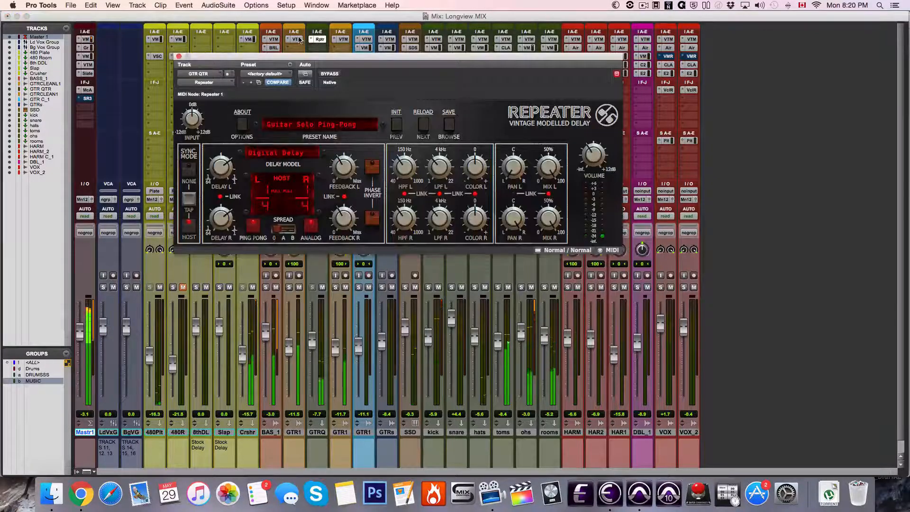
click(299, 40)
drag(537, 58, 766, 85)
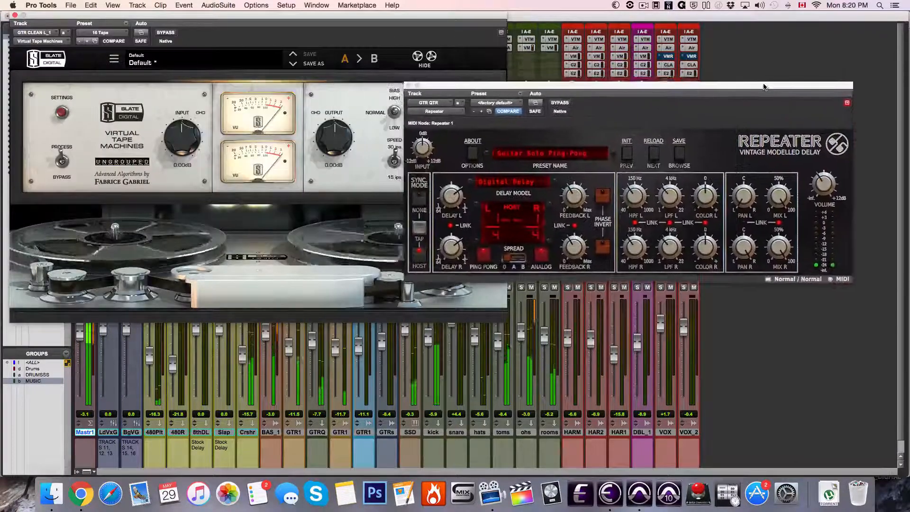
click(407, 84)
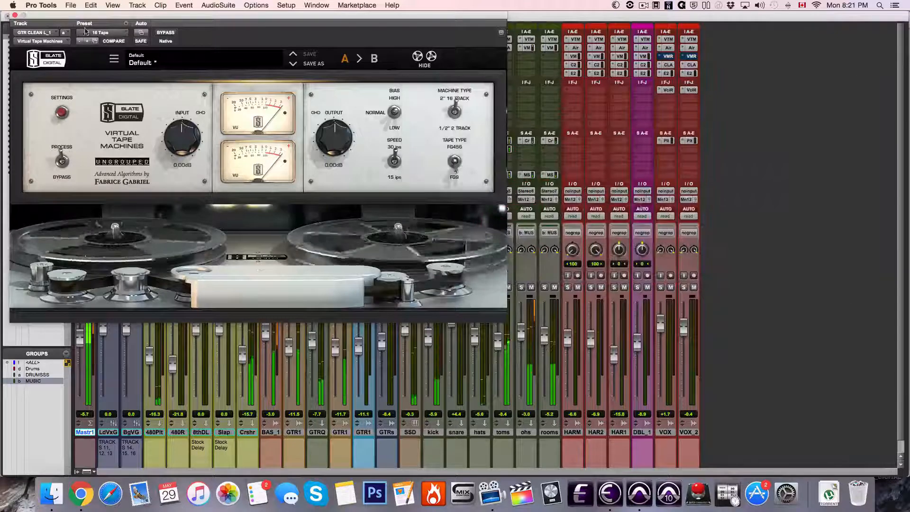
click(15, 15)
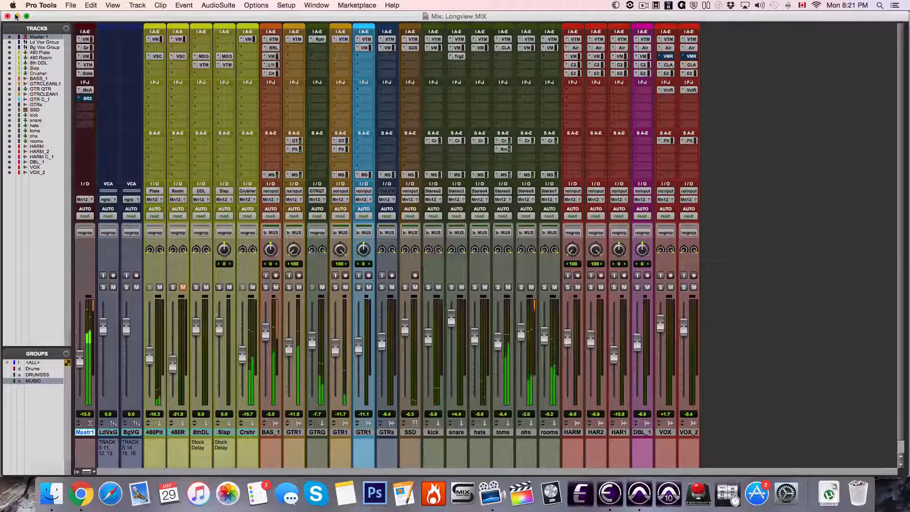
Return to the Edit window, view Master 1's volume fade-out automation, and stop playback
key(super+equal)
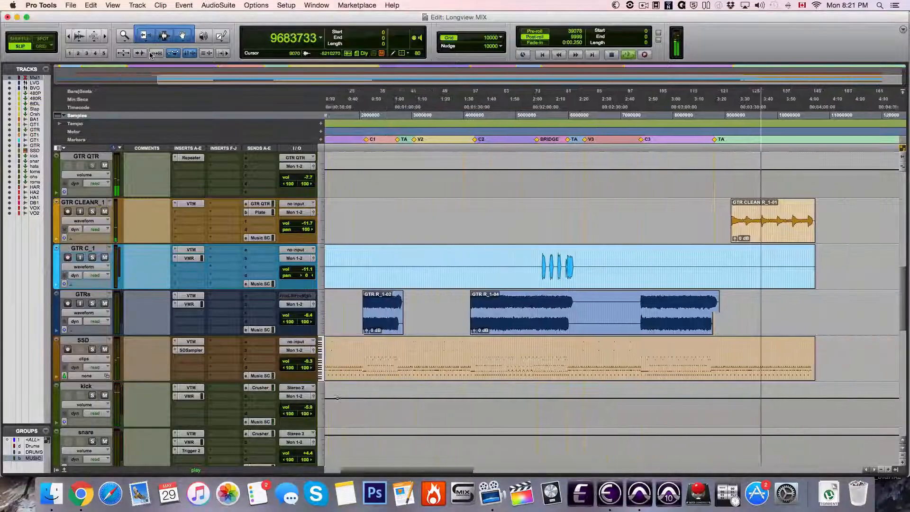
scroll(151, 55, up, 10)
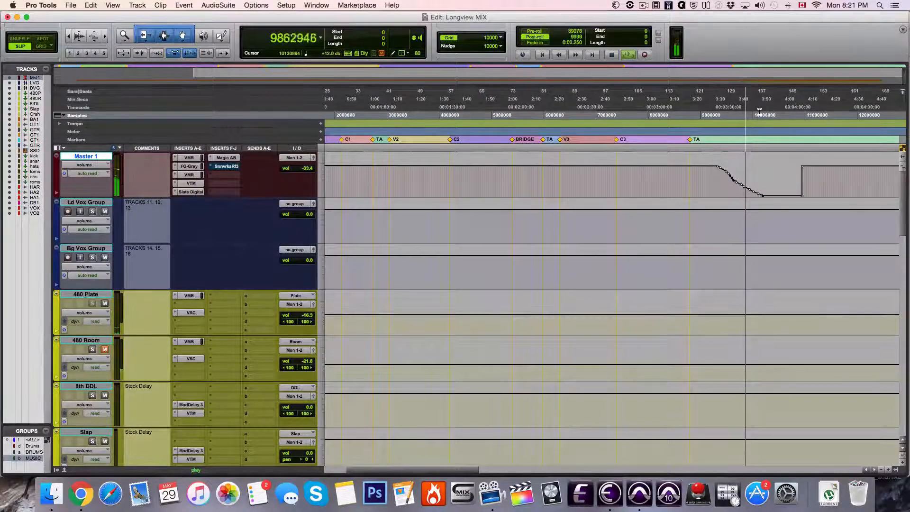
key(space)
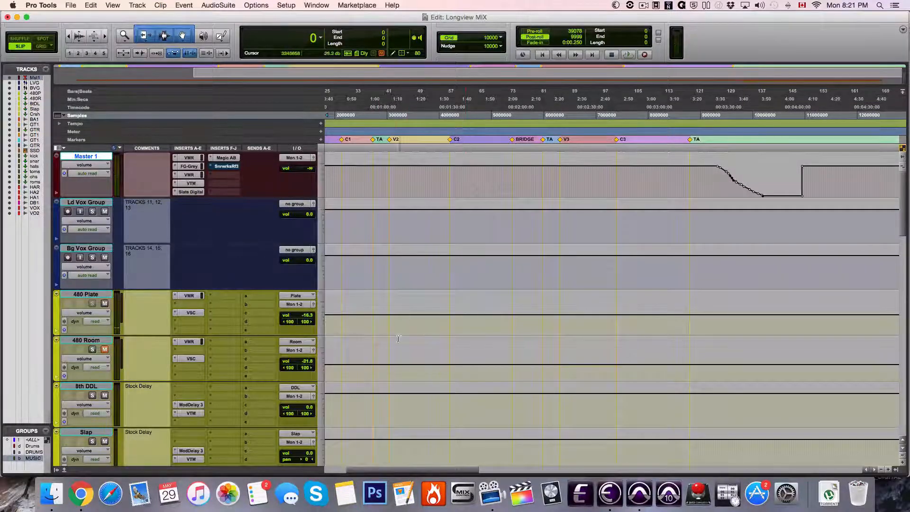
Select the BASS_1-16 clip and the BASS_1 track
scroll(428, 304, left, 5)
scroll(426, 300, down, 5)
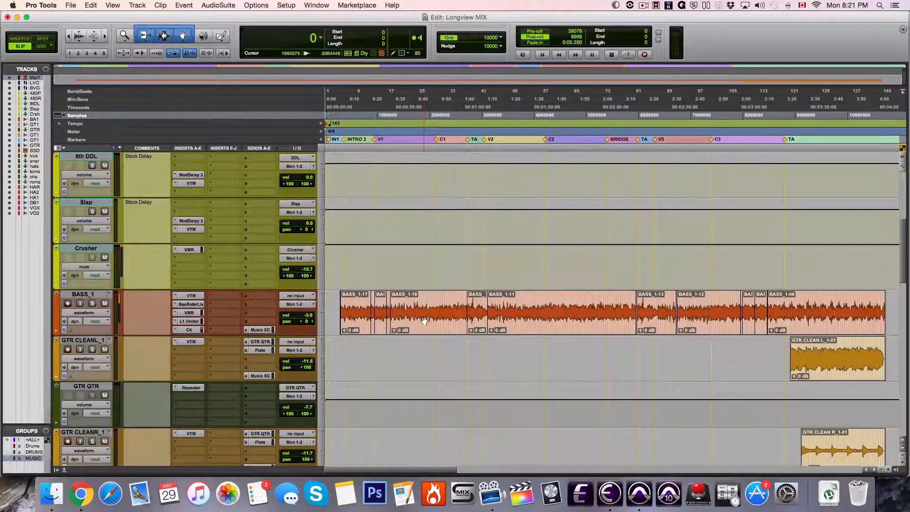
click(425, 321)
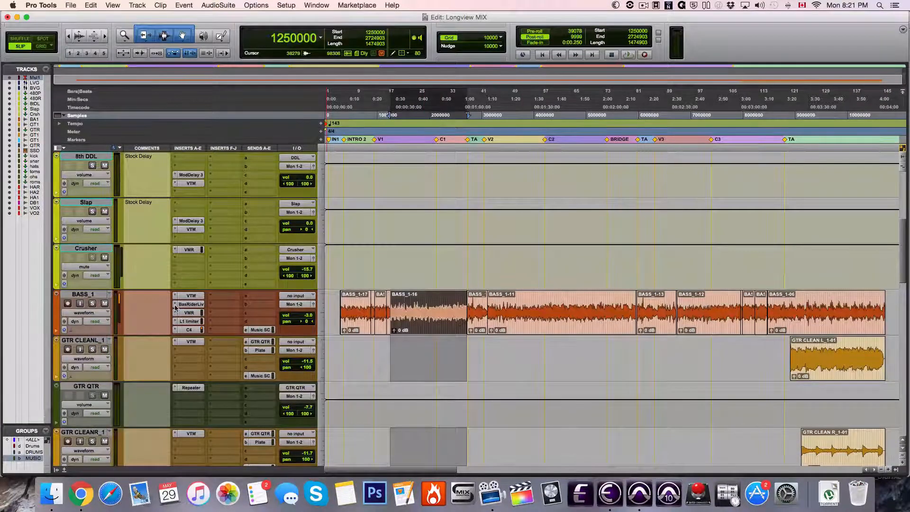
click(102, 295)
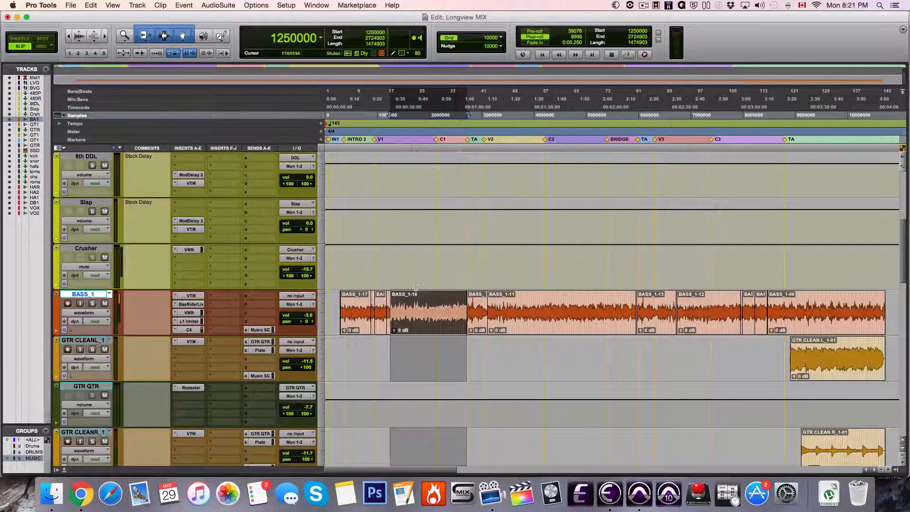
Disable the MUSIC group and solo only the BASS_1 track
click(92, 304)
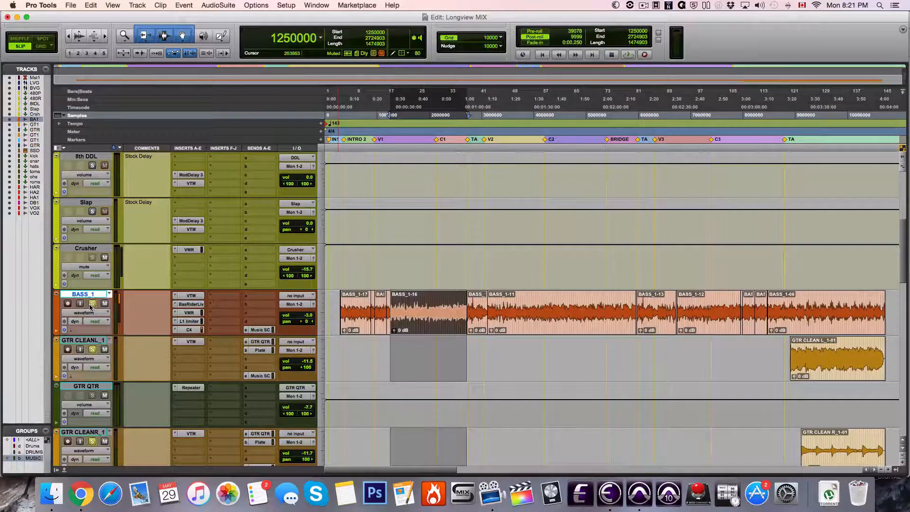
click(92, 304)
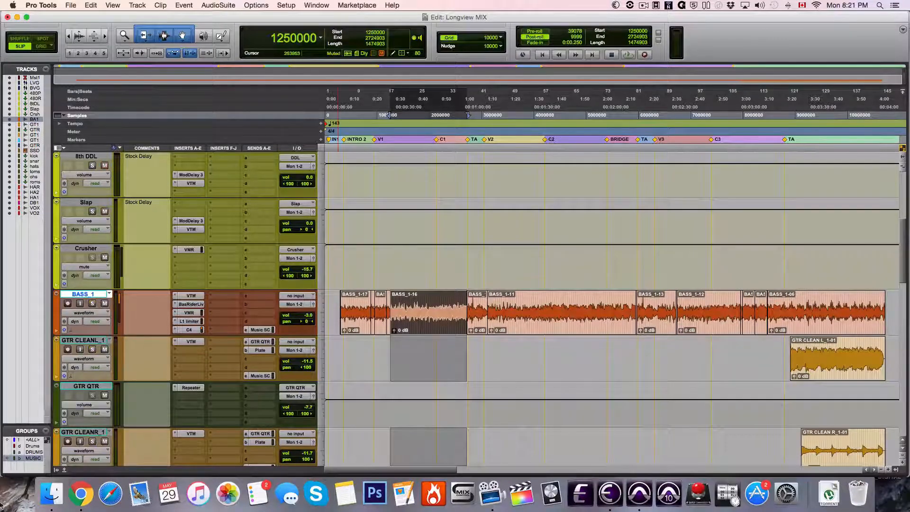
click(34, 458)
click(92, 304)
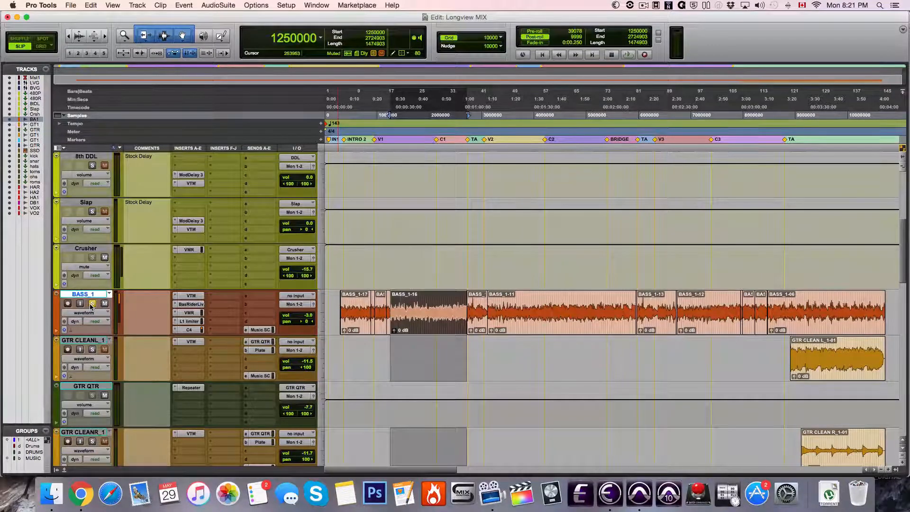
Play the soloed bass, inspect its Bass Rider Live plug-in, and stop playback
key(space)
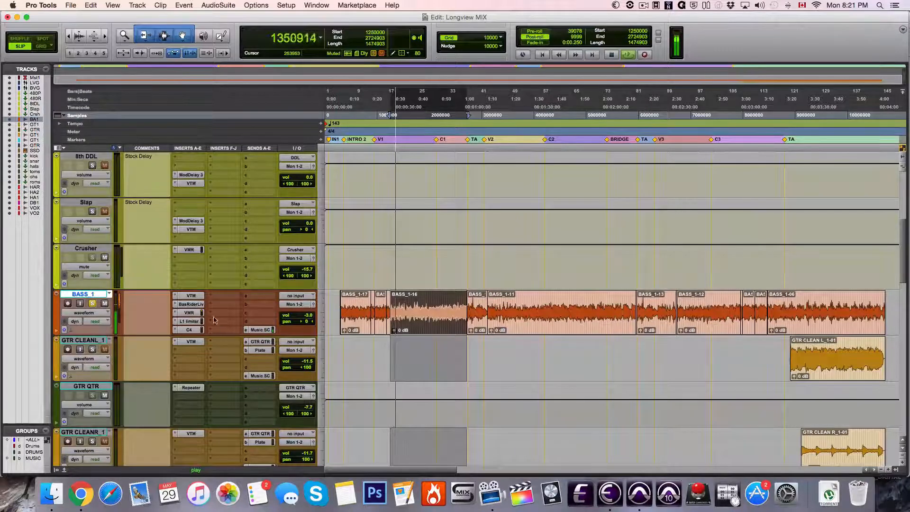
click(191, 305)
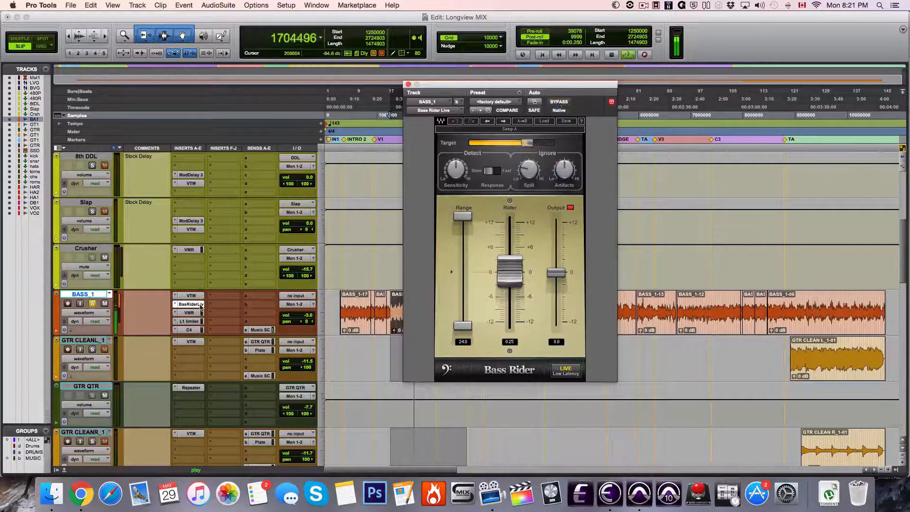
key(space)
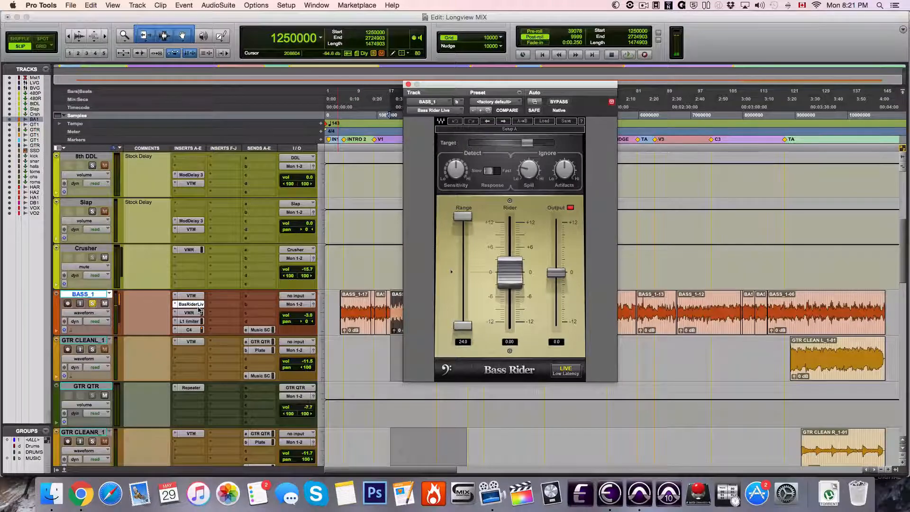
Inspect BASS_1's Virtual Mix Rack, including the filter on its Custom Series Equalizer
click(195, 313)
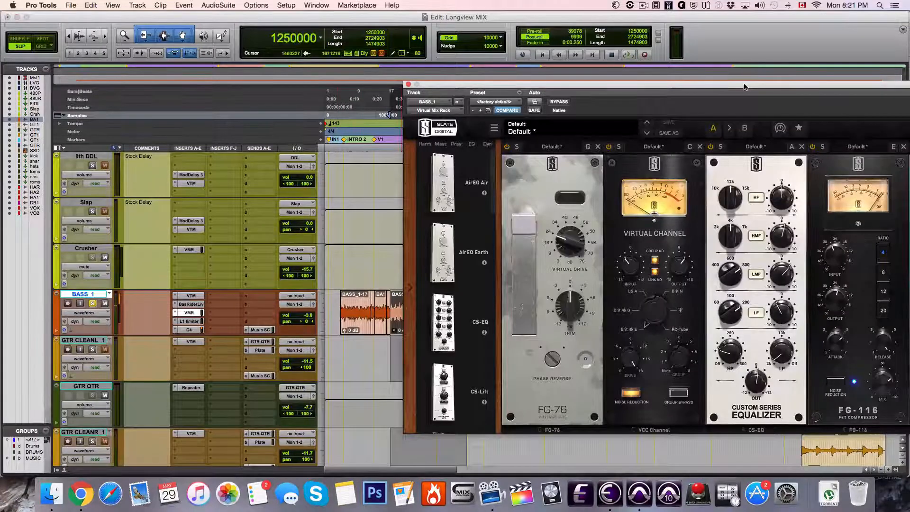
drag(744, 85, 545, 87)
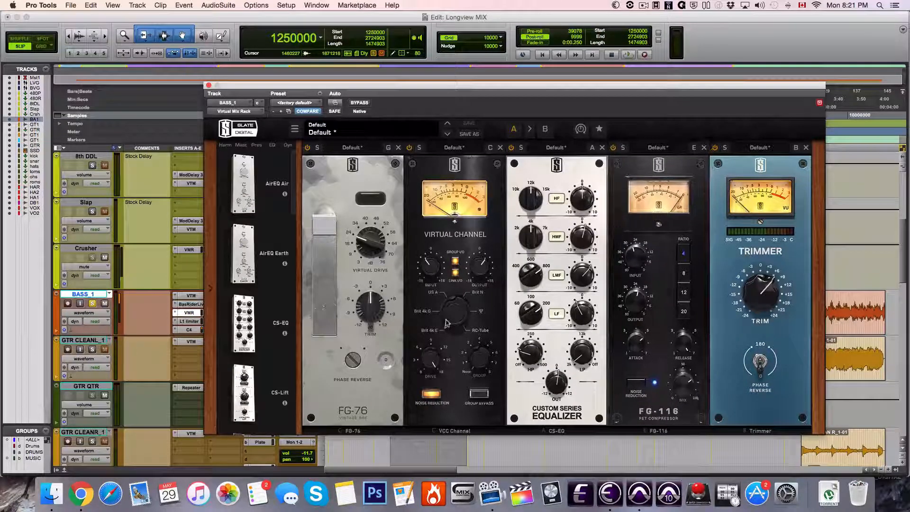
mouse_move(584, 348)
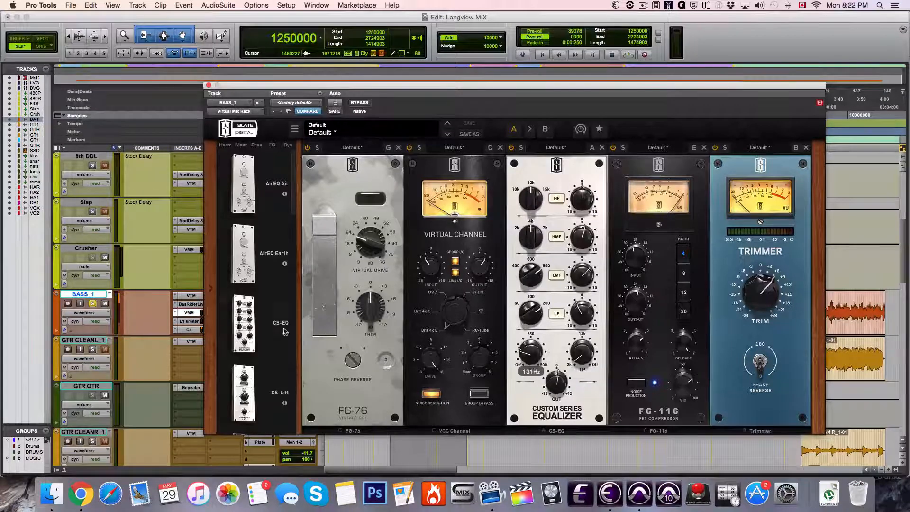
Inspect the L1 limiter on BASS_1 while playing the selected clip, and stop playback
click(190, 322)
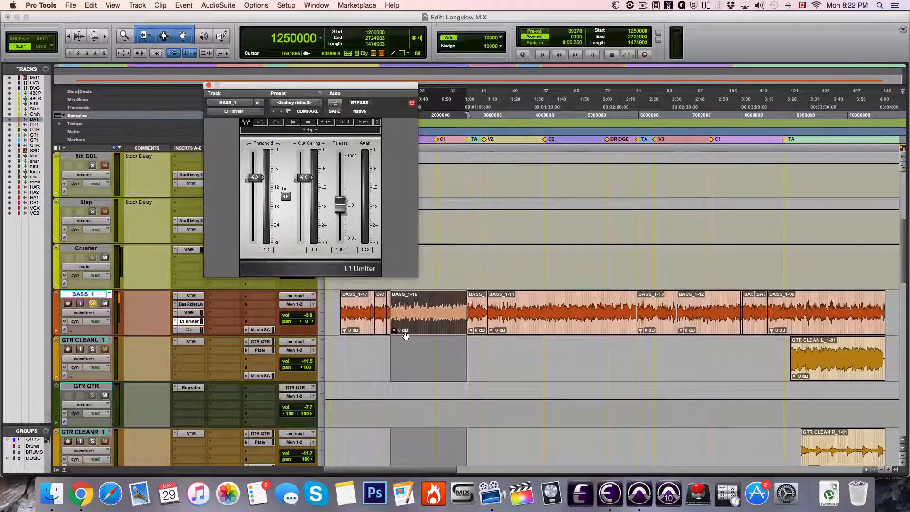
key(space)
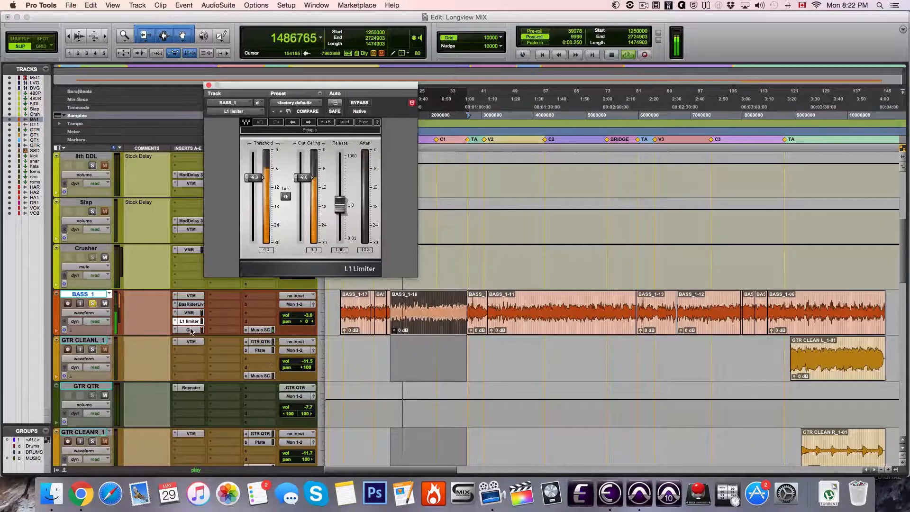
key(space)
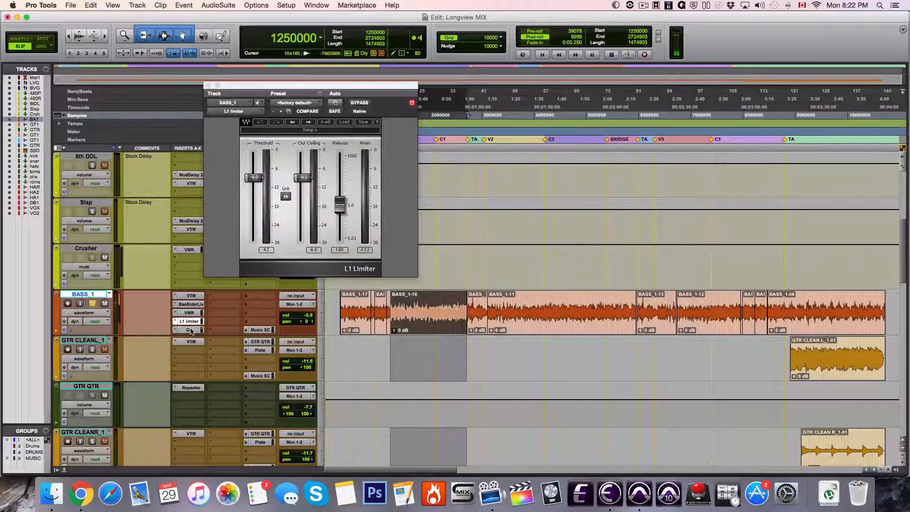
Inspect BASS_1's C4 multiband processor, start playback of the bass clip, and close the plug-in window
click(191, 331)
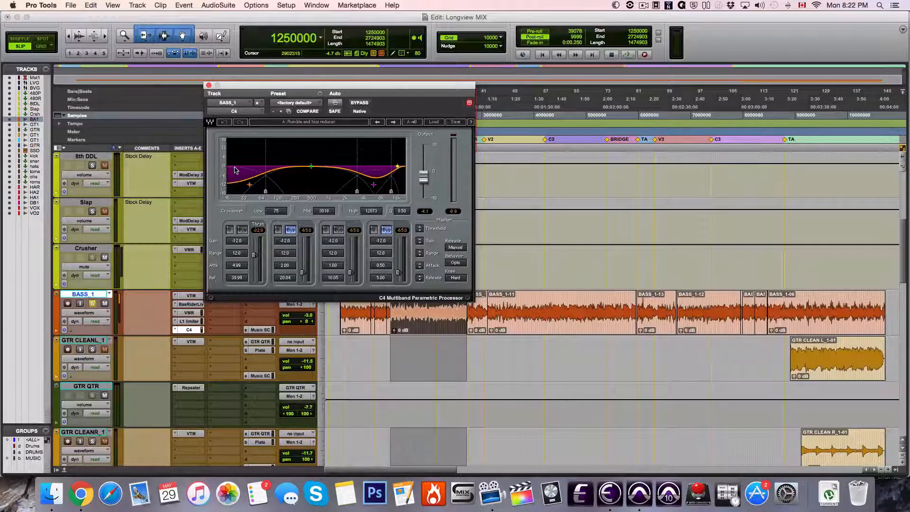
key(space)
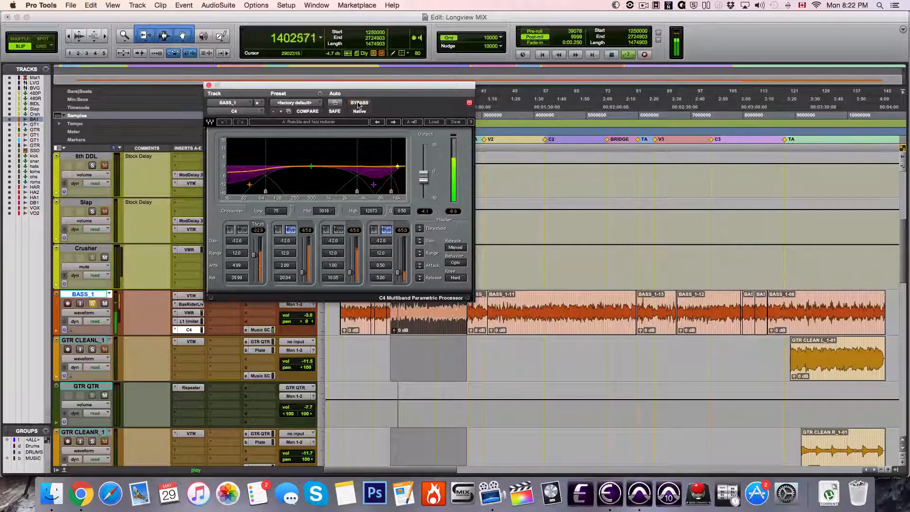
click(208, 85)
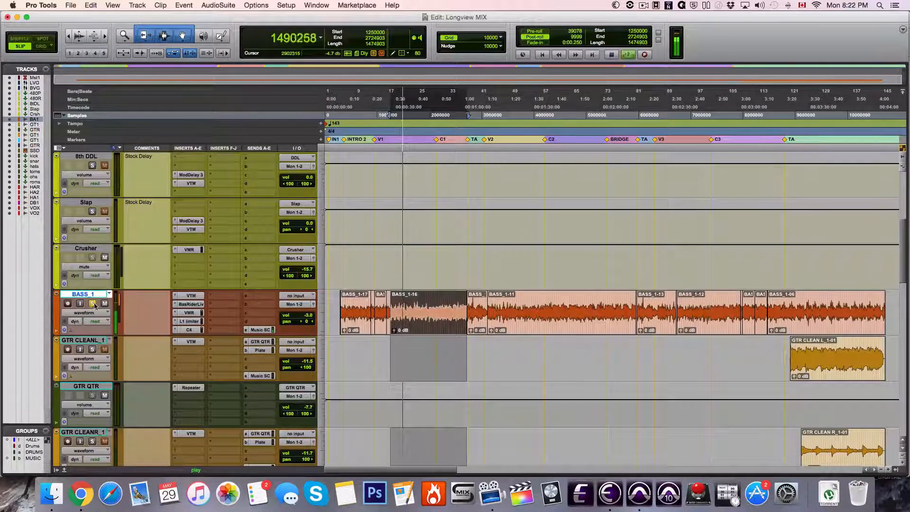
Clear the solo on BASS_1 to hear it in the full mix, and stop playback
click(93, 304)
scroll(248, 350, down, 5)
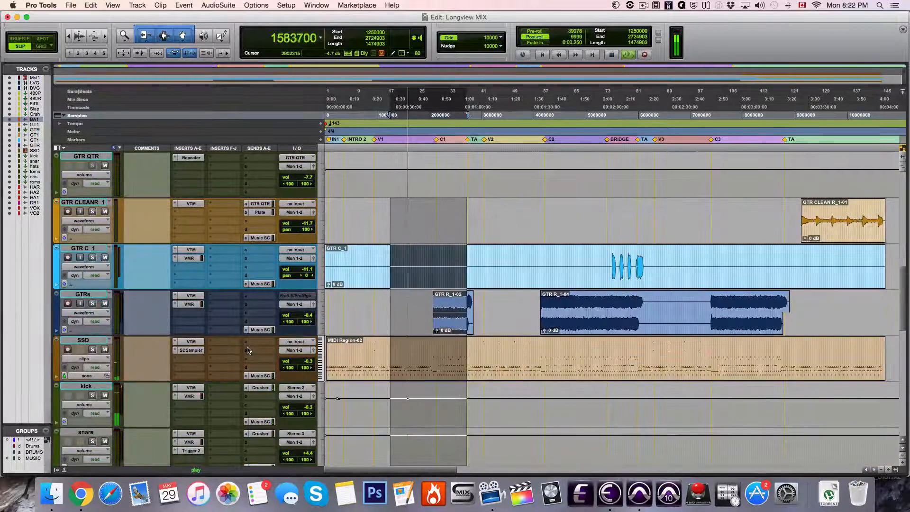
key(space)
Inspect the Virtual Mix Rack on the rooms drum track, including the mix control of its FG-116 compressor
scroll(248, 350, down, 5)
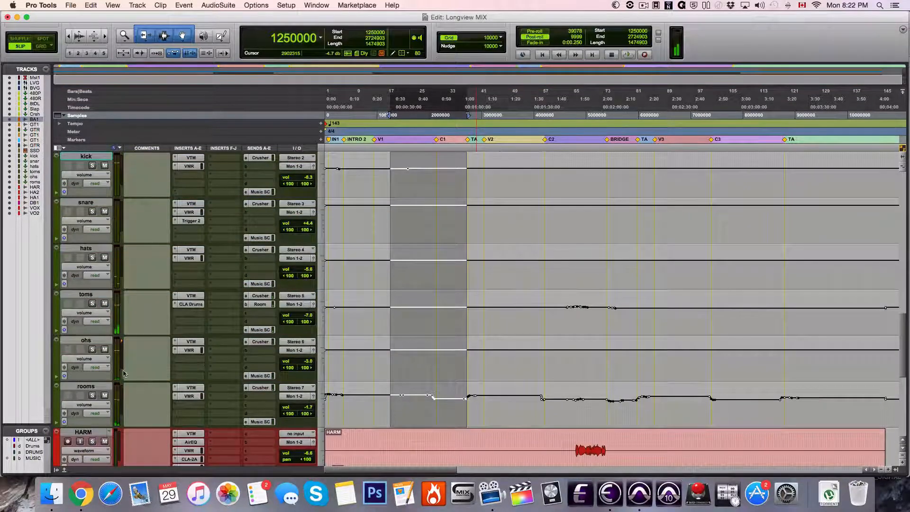
click(89, 387)
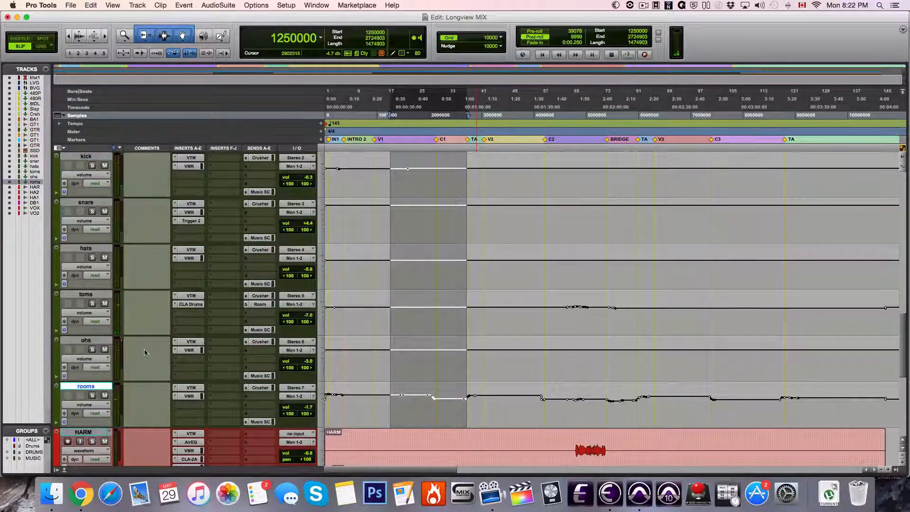
click(91, 296)
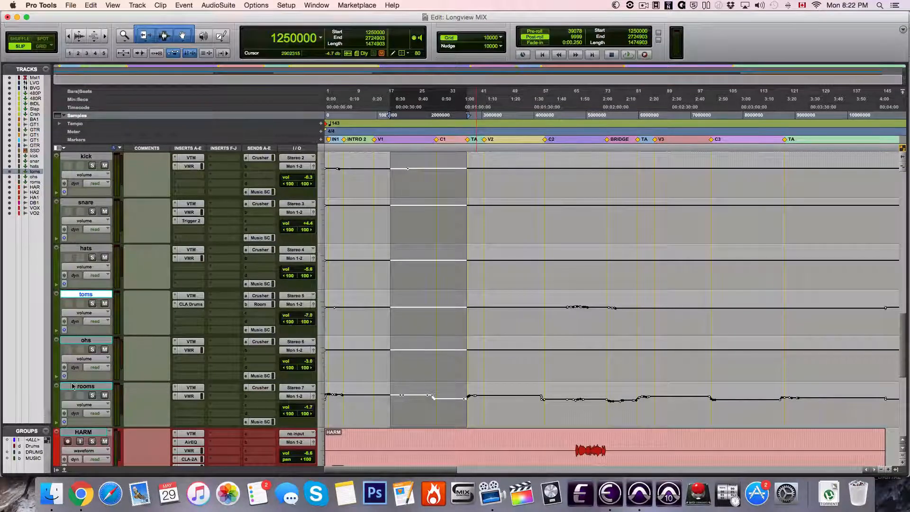
click(99, 386)
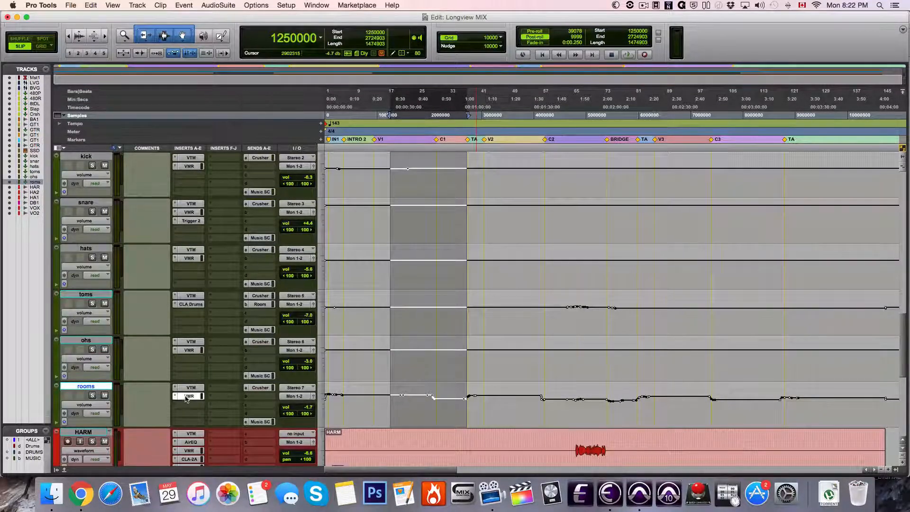
click(189, 396)
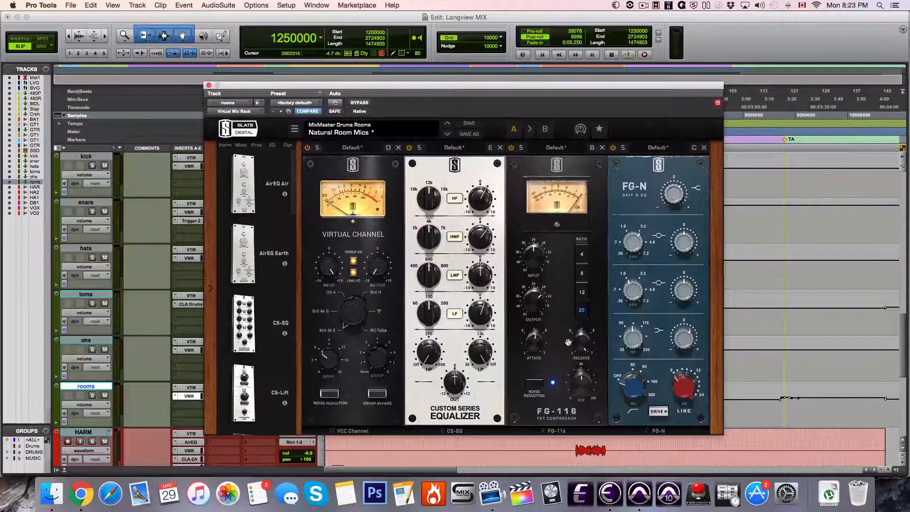
click(587, 385)
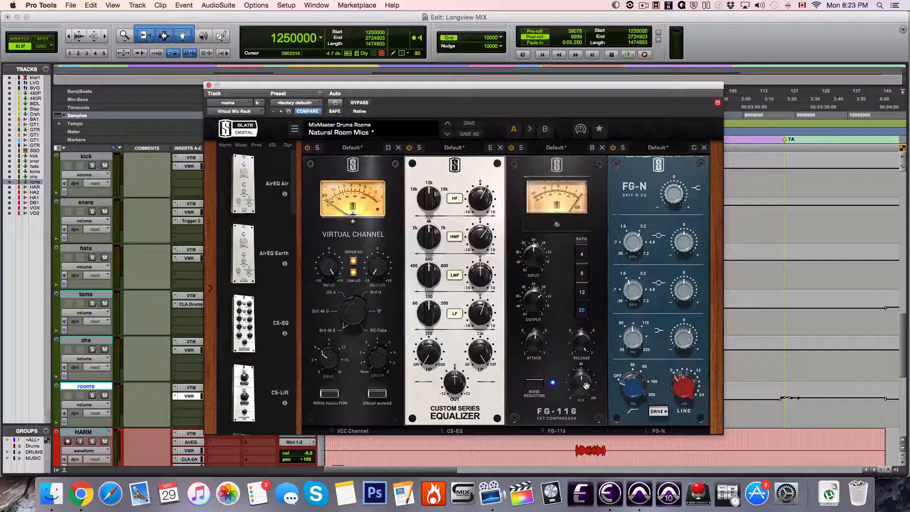
Audition the rooms track soloed, briefly adding toms, then clear both solos, close the plug-in window and stop playback
click(92, 395)
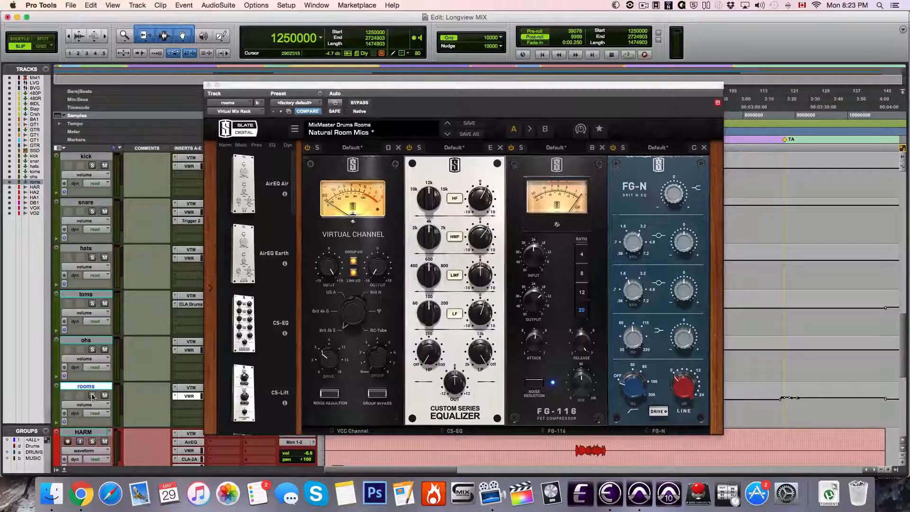
key(space)
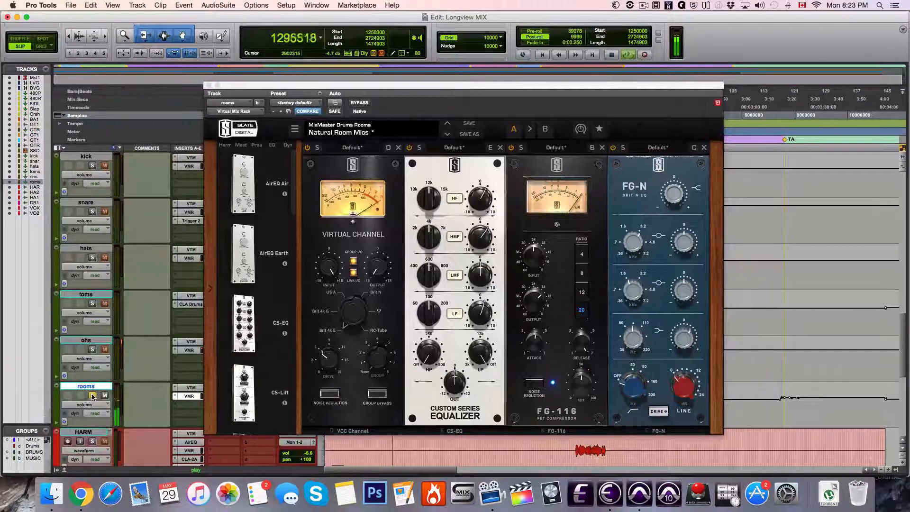
click(92, 303)
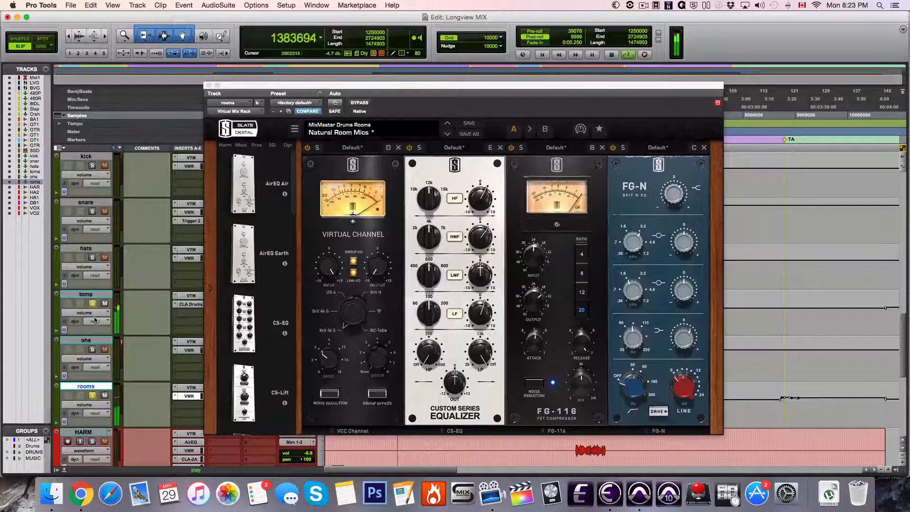
click(92, 303)
click(92, 395)
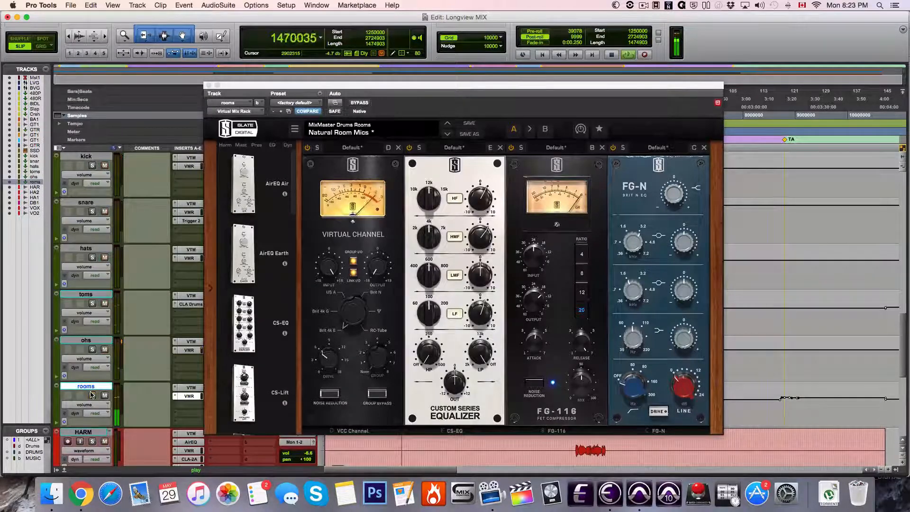
click(208, 84)
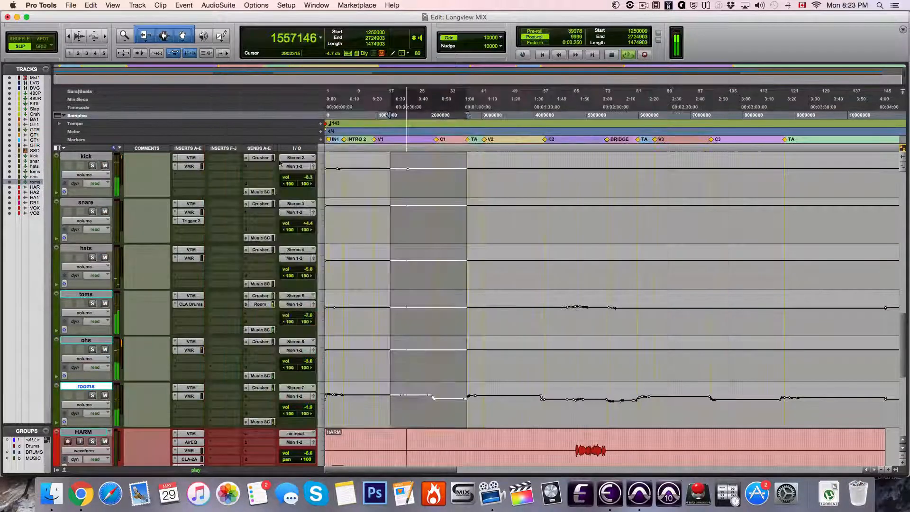
key(space)
Play the full mix from the rooms volume dip at the first chorus, review the vocal tracks, and stop playback
click(429, 404)
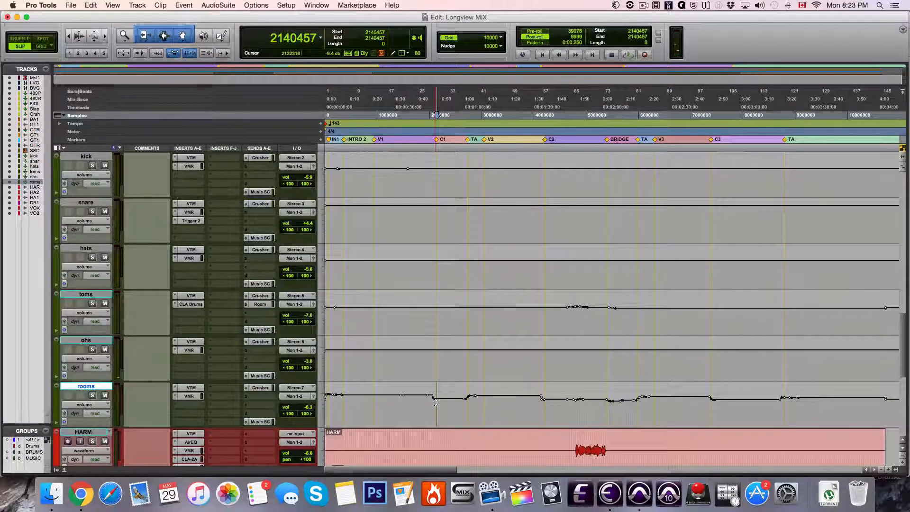
key(space)
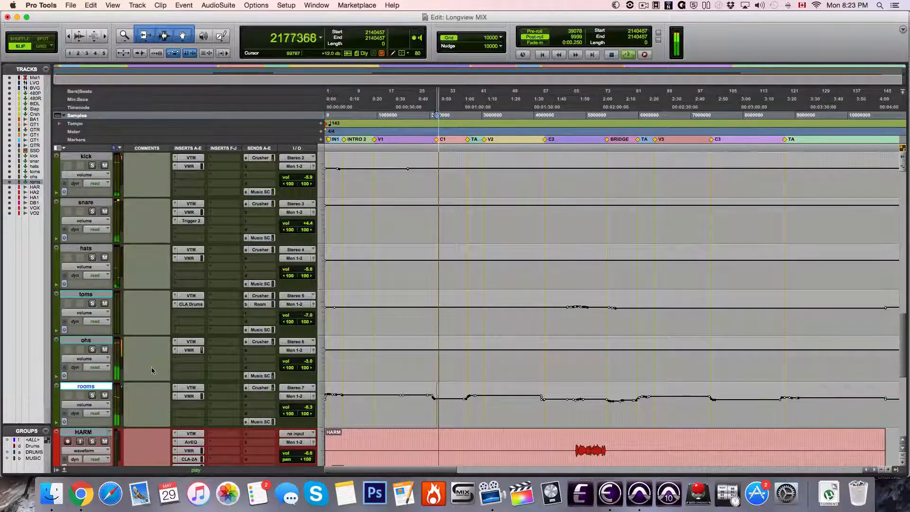
scroll(136, 369, down, 3)
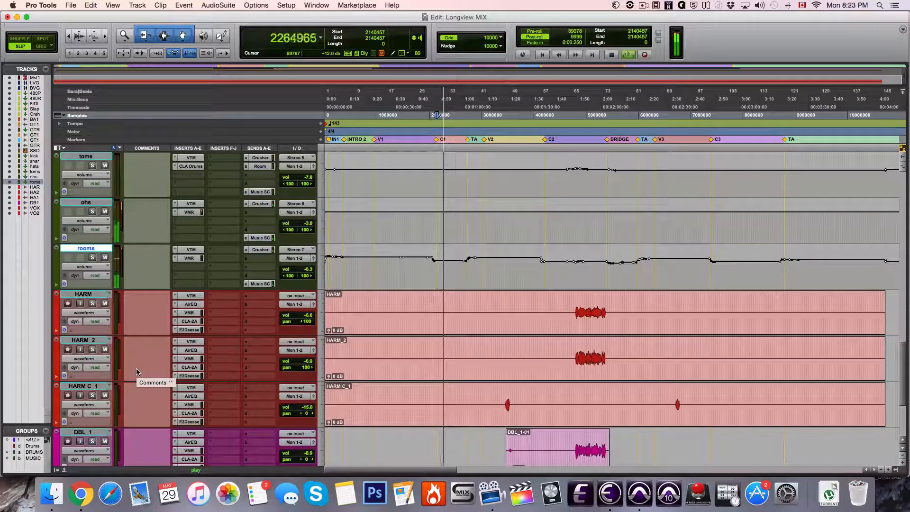
scroll(143, 377, down, 3)
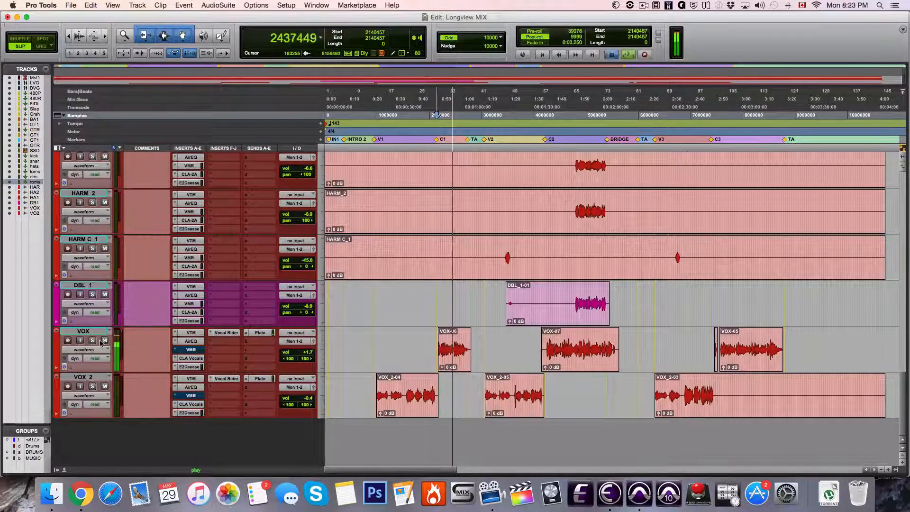
key(space)
Trim the end of the VOX_2-03 clip on VOX_2 to just after its last waveform, at sample 7482531
click(448, 355)
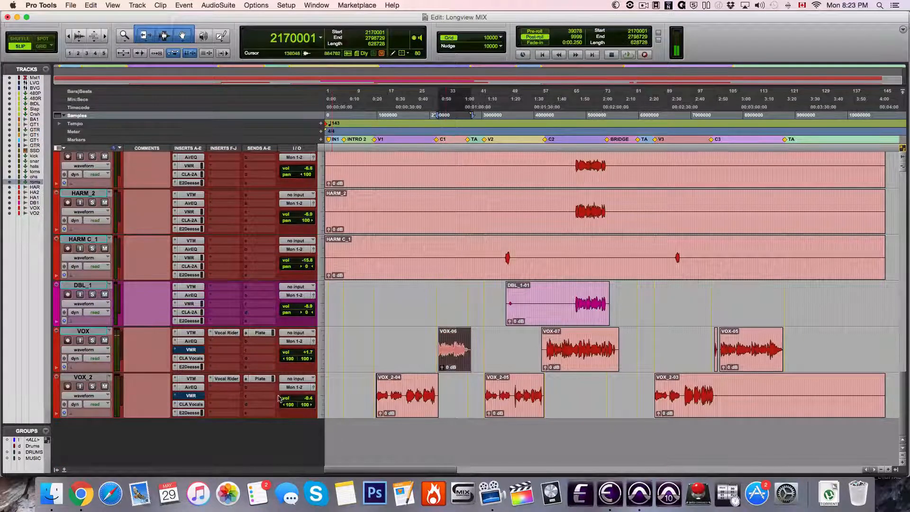
click(418, 414)
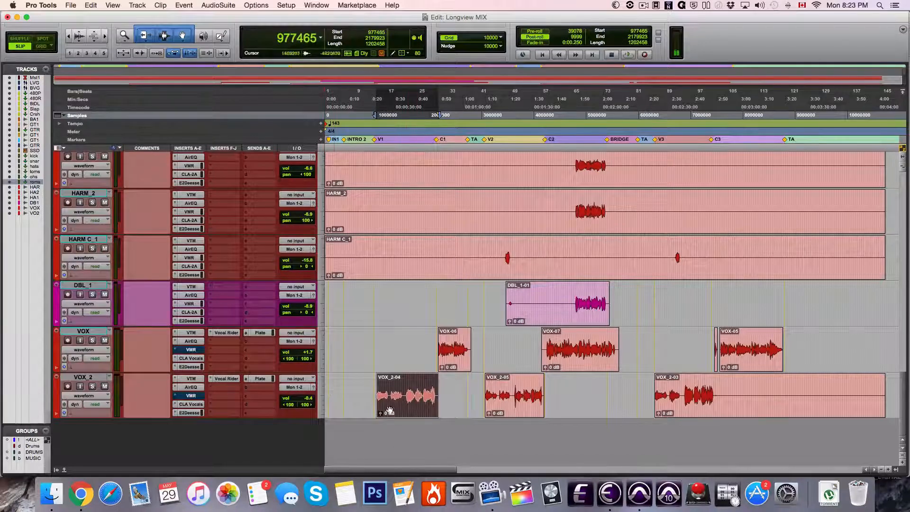
click(67, 377)
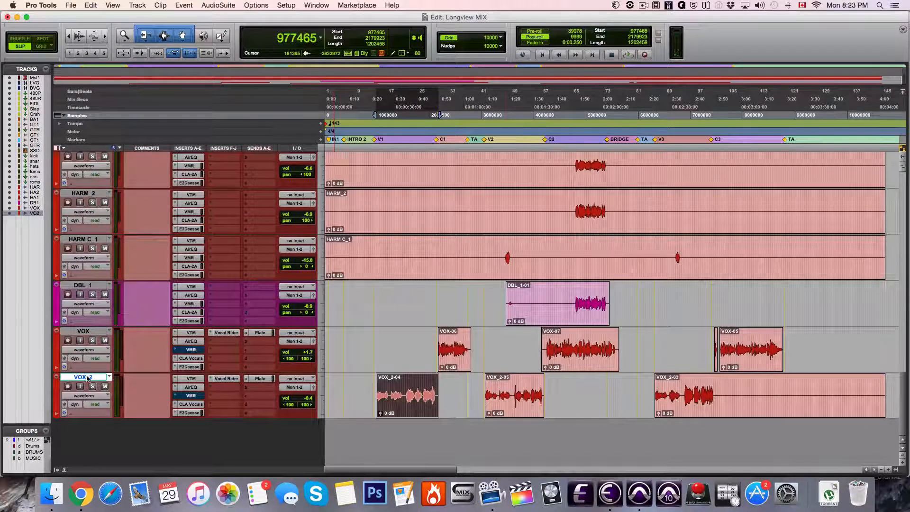
click(715, 389)
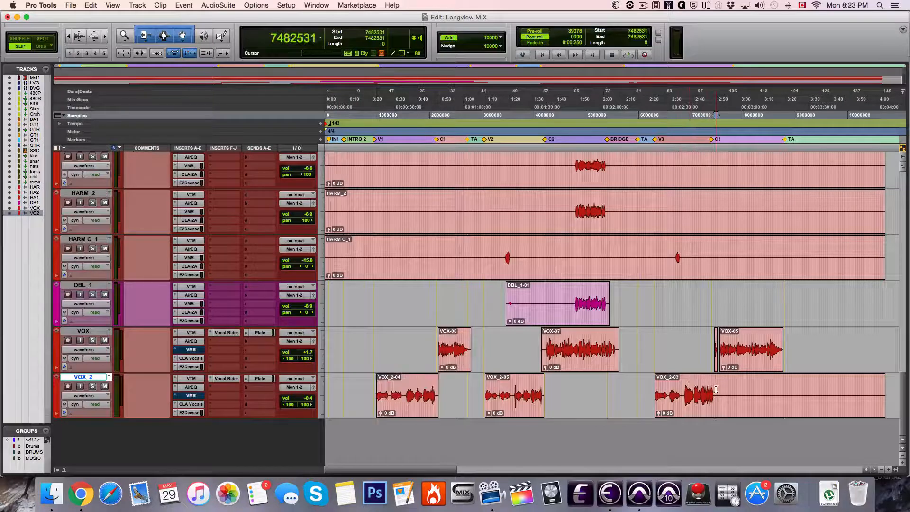
key(s)
Inspect AirEQ, Virtual Mix Rack and CLA Vocals on VOX_2, compare CLA Vocals on VOX, and close the plug-in window
click(426, 402)
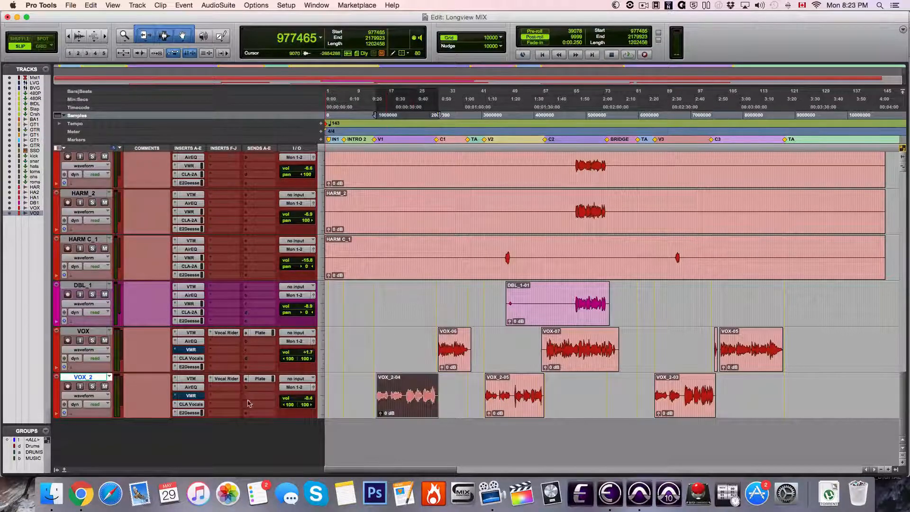
click(190, 387)
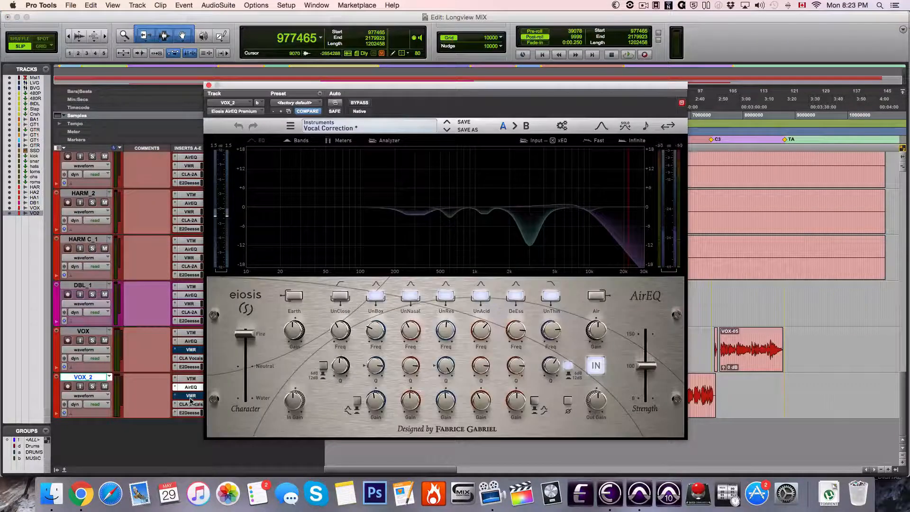
click(191, 397)
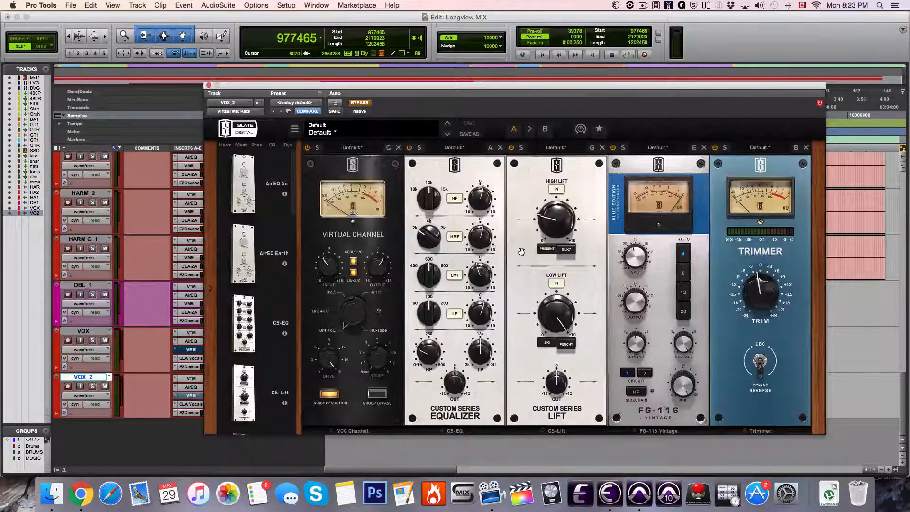
click(183, 406)
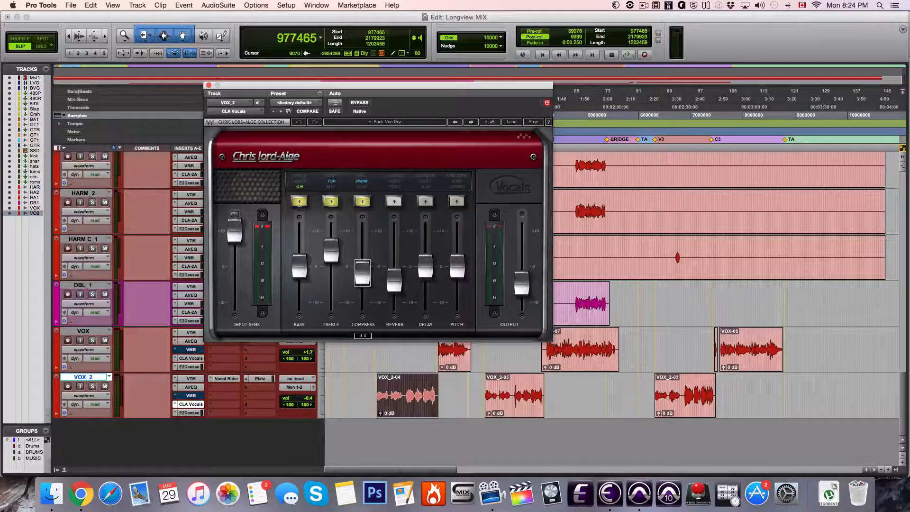
click(195, 359)
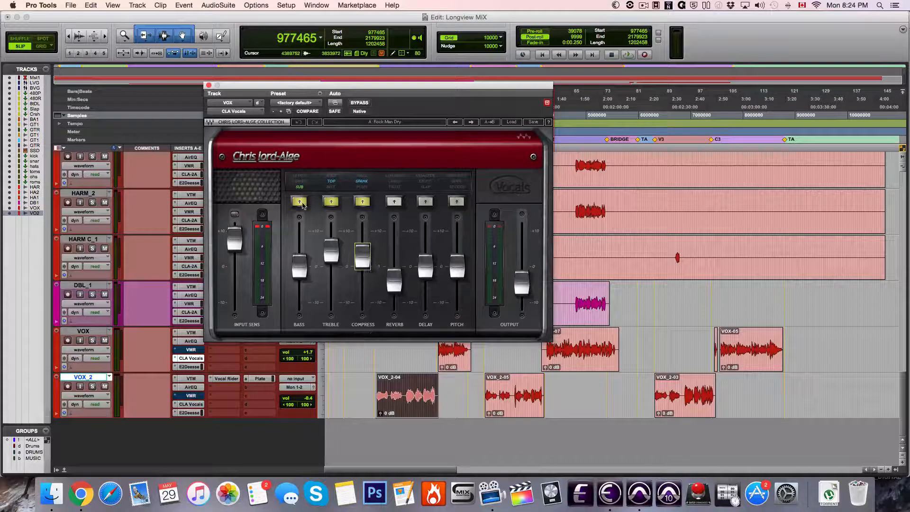
click(209, 85)
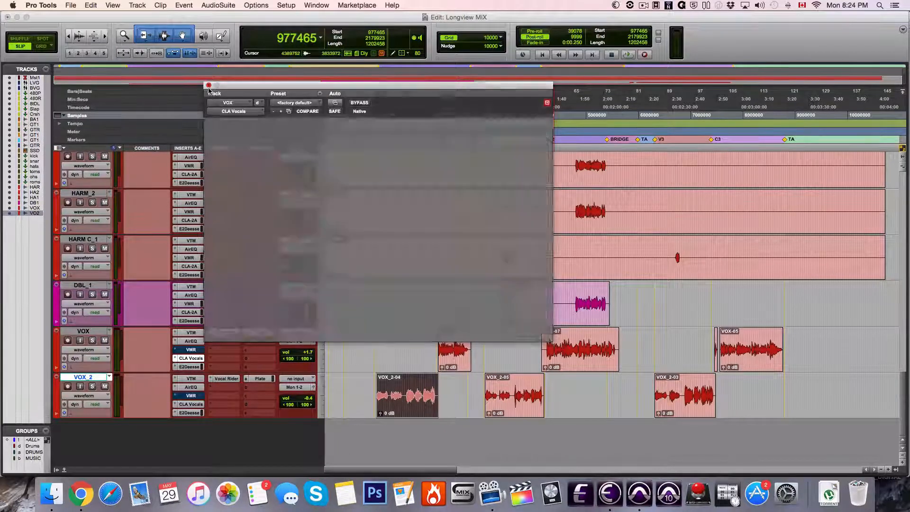
Solo VOX_2, play it from the start of the first verse, and stop playback
click(378, 99)
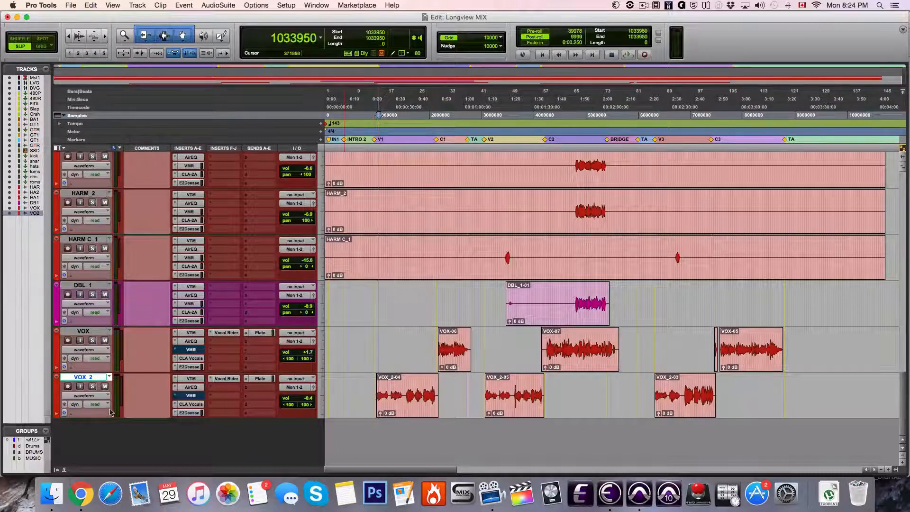
click(92, 386)
key(space)
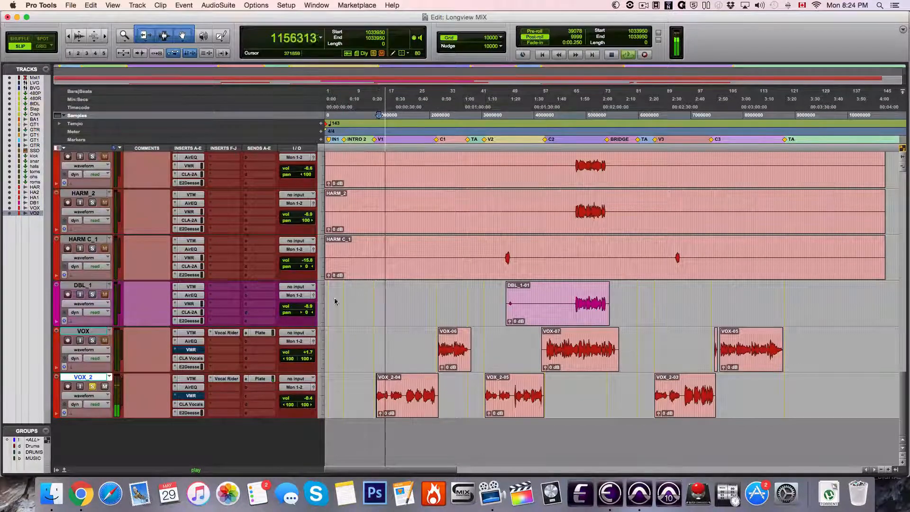
key(space)
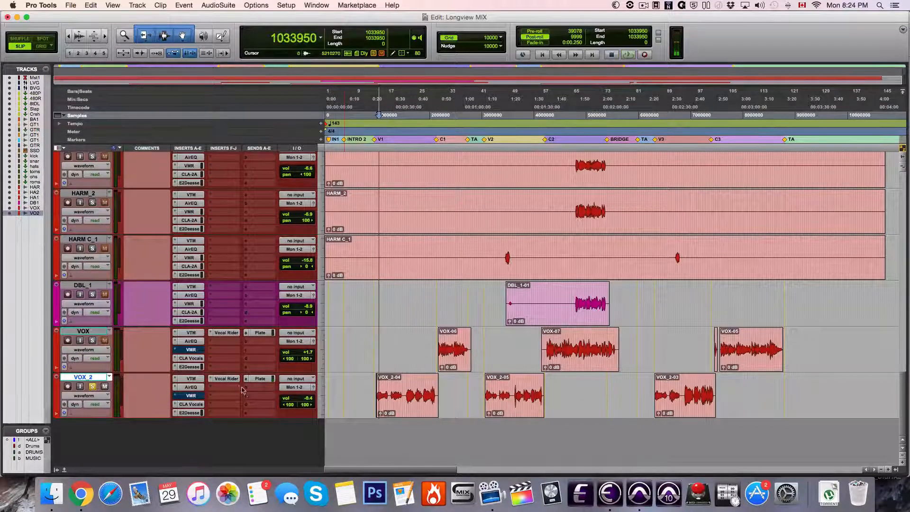
Audition VOX soloed in place of VOX_2 from just before the first chorus, then clear its solo during playback
click(434, 123)
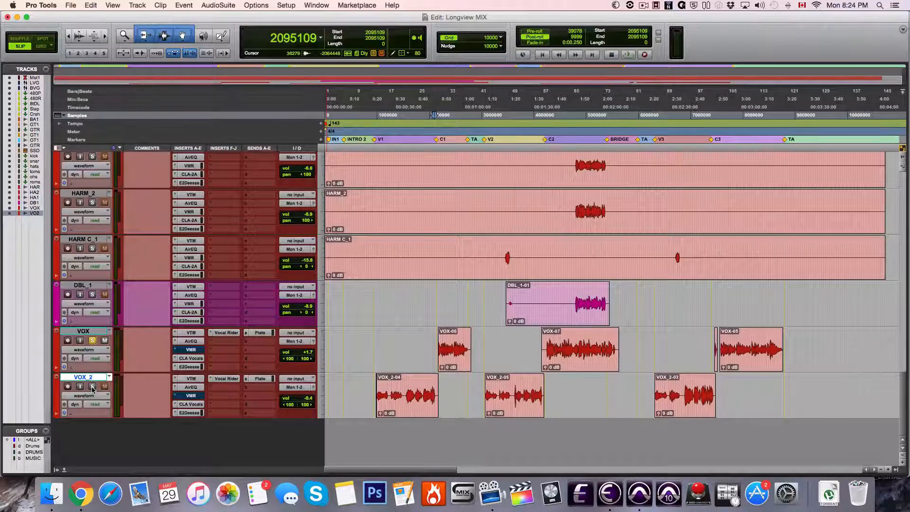
key(space)
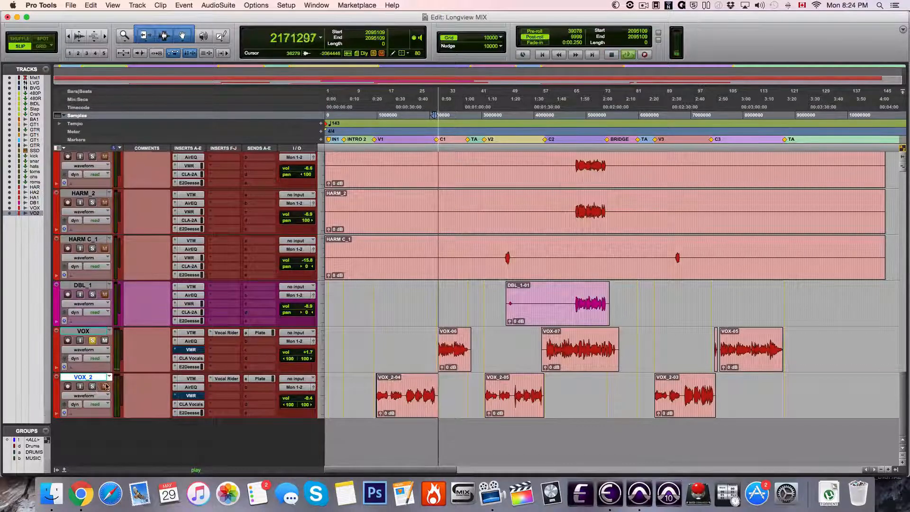
click(92, 341)
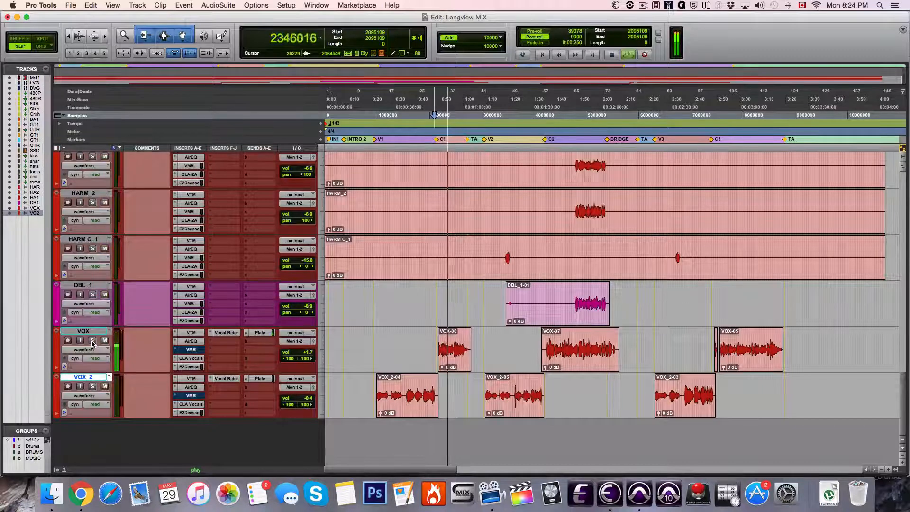
Set the playback start at the beginning of the main HARM waveform, at sample 4797890, and open CLA-2A on HARM
scroll(489, 376, right, 3)
scroll(489, 376, up, 5)
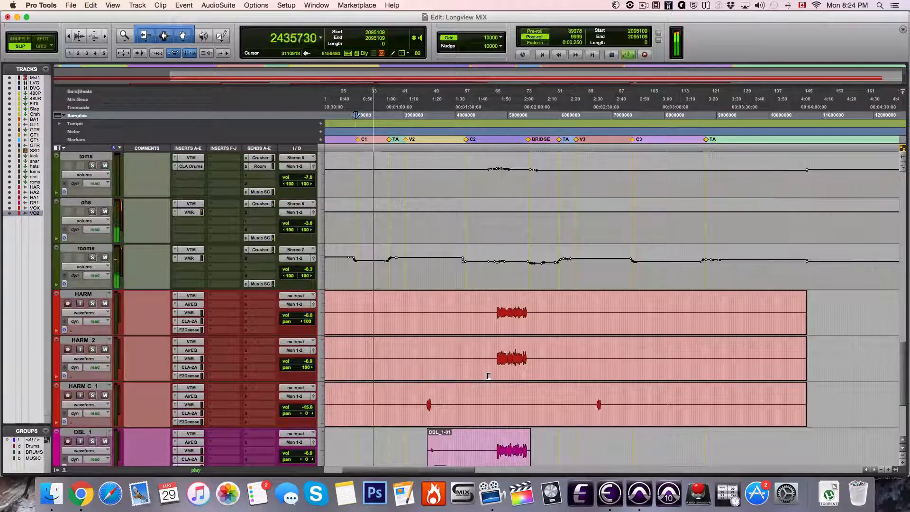
scroll(489, 376, down, 3)
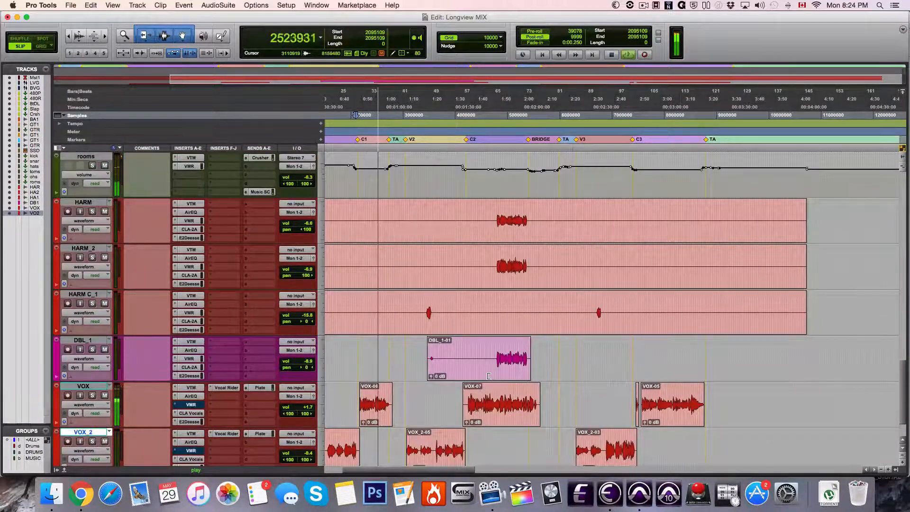
scroll(489, 376, up, 5)
scroll(488, 382, down, 2)
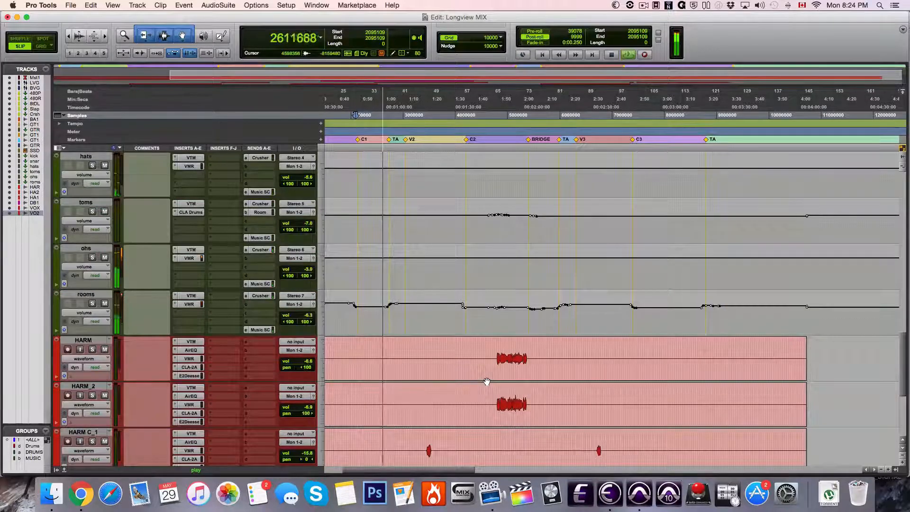
scroll(487, 382, down, 5)
scroll(488, 378, up, 4)
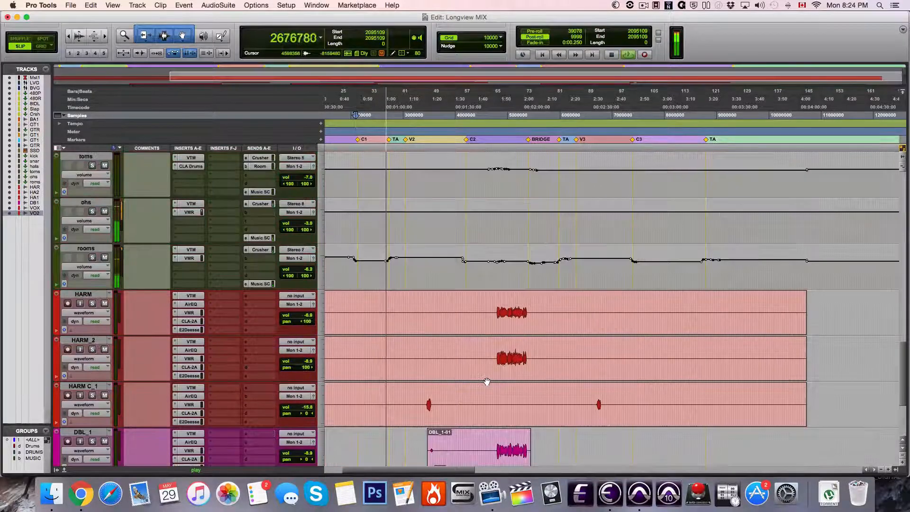
click(498, 314)
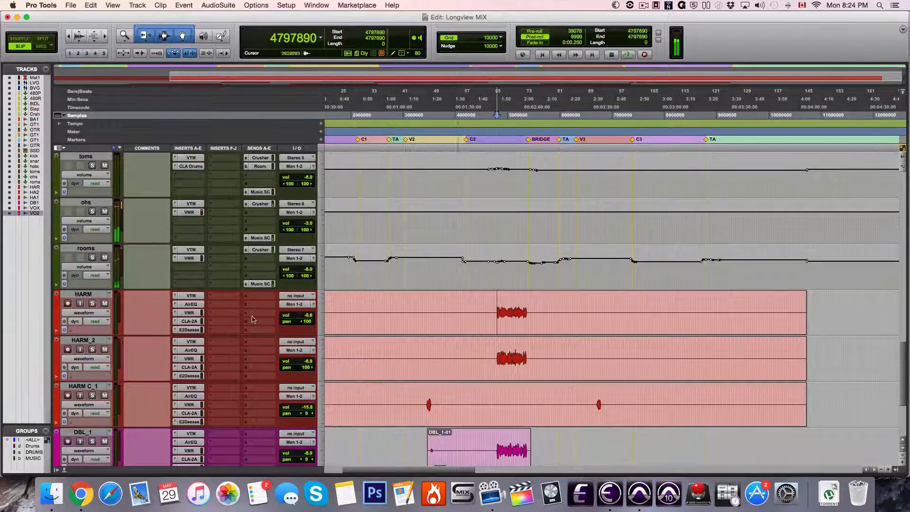
click(190, 321)
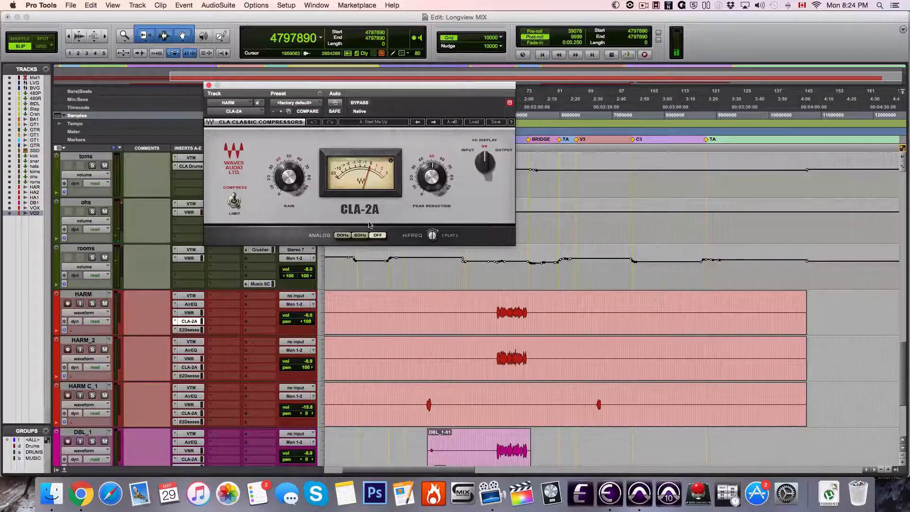
Audition HARM, HARM_2, DBL_1, VOX and VOX_2 soloed from the HARM entry, then clear their solos during playback
click(93, 294)
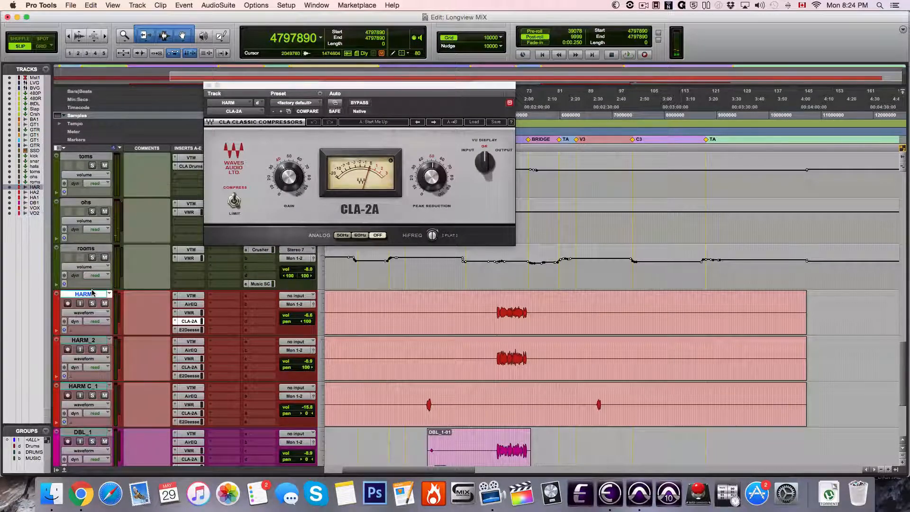
key(shift+s)
key(space)
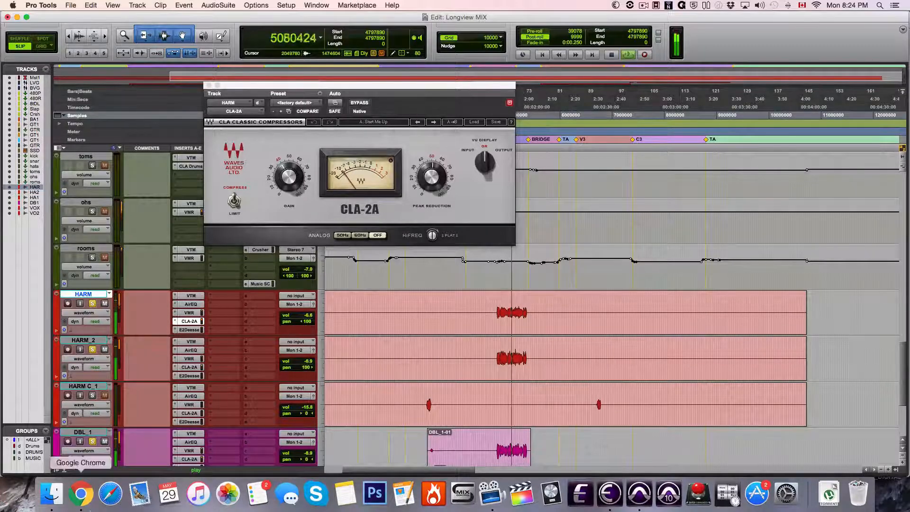
scroll(235, 427, up, 10)
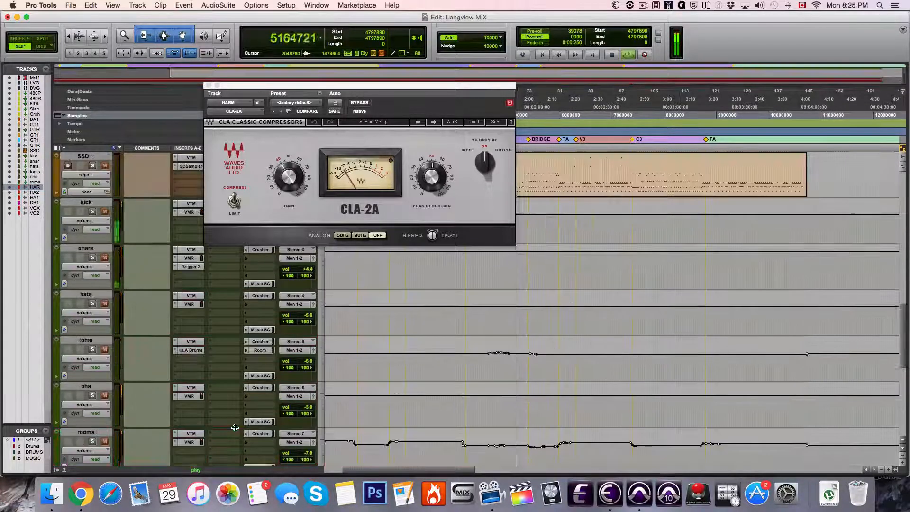
scroll(235, 428, up, 8)
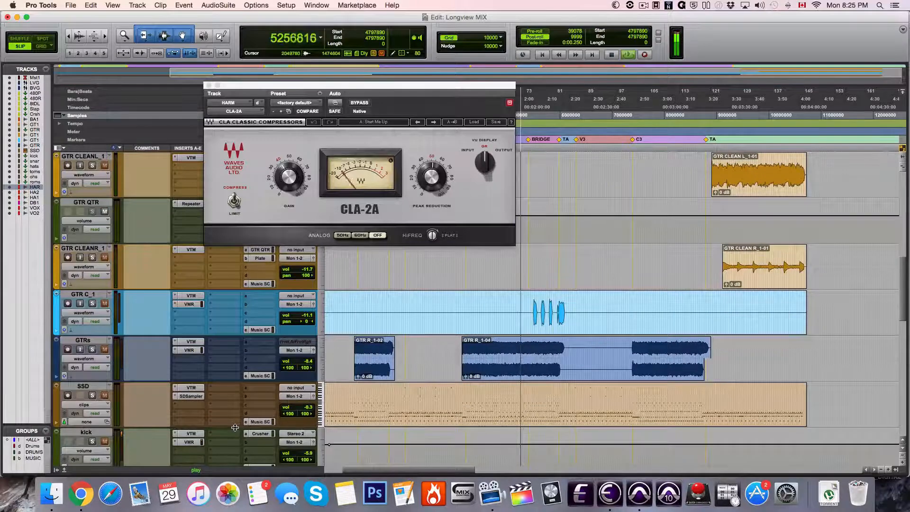
scroll(234, 427, down, 20)
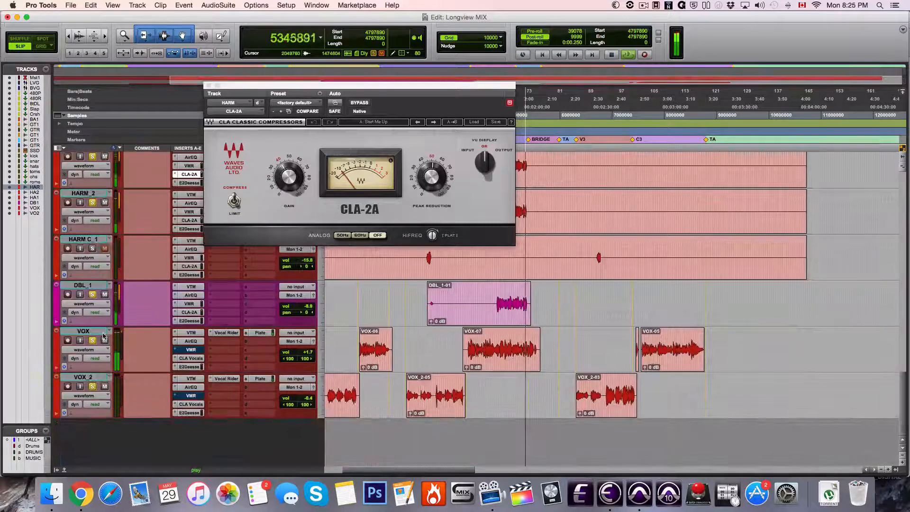
alt+click(93, 341)
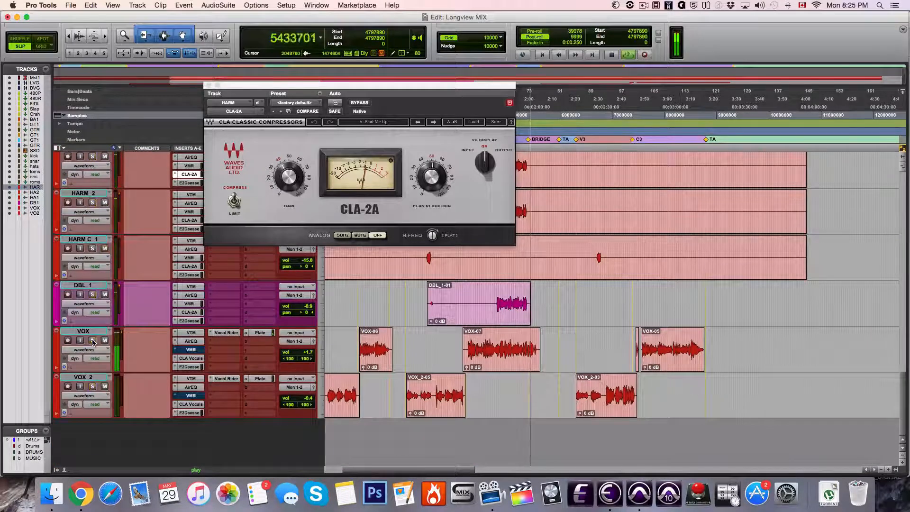
Stop playback, set the playback start near the bridge marker at sample 5469050, and close the CLA-2A window
scroll(551, 245, up, 18)
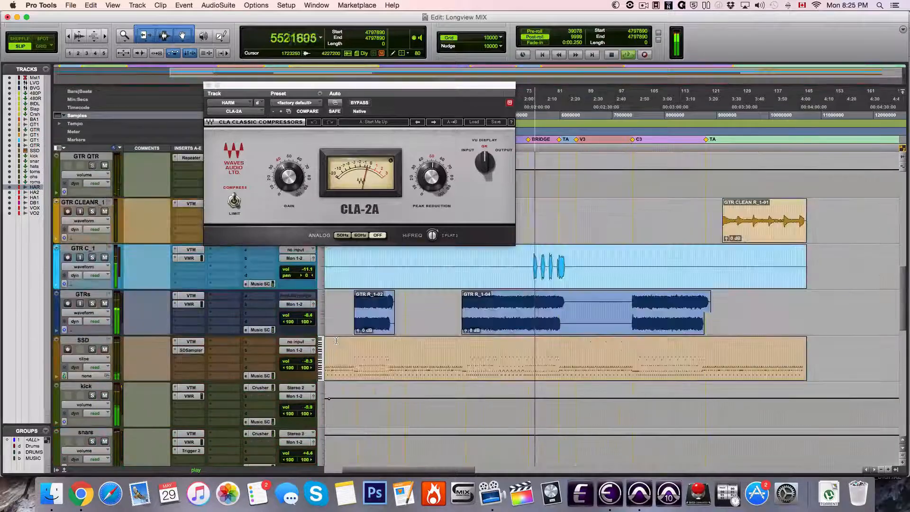
key(space)
click(531, 294)
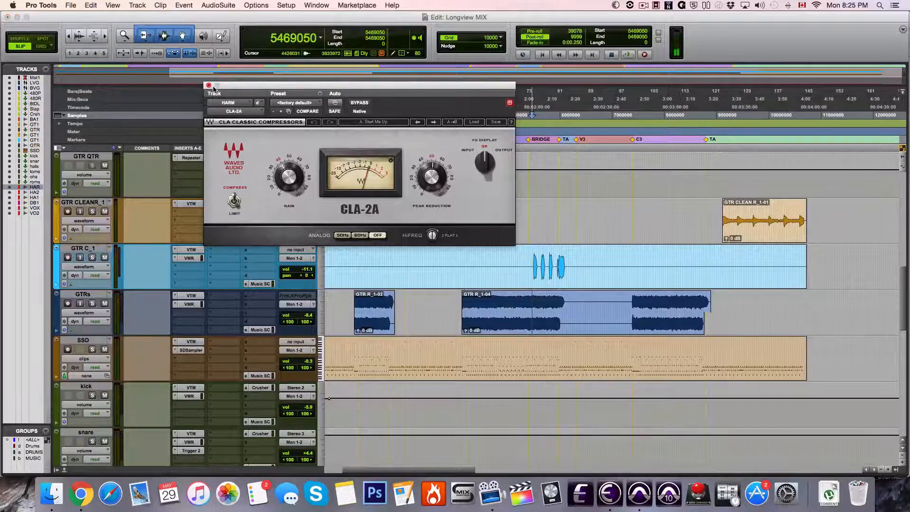
click(209, 85)
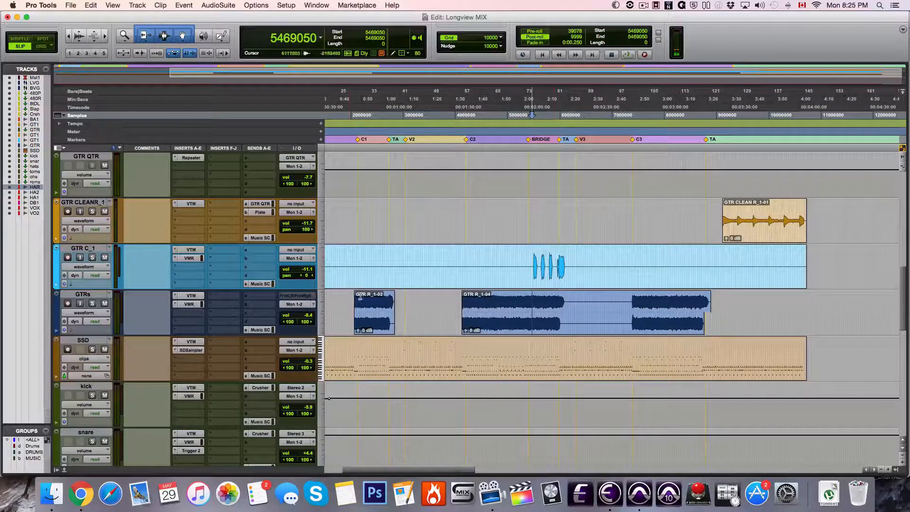
Open Virtual Mix Rack on GTRs, solo the track, and play it from the bridge
click(190, 304)
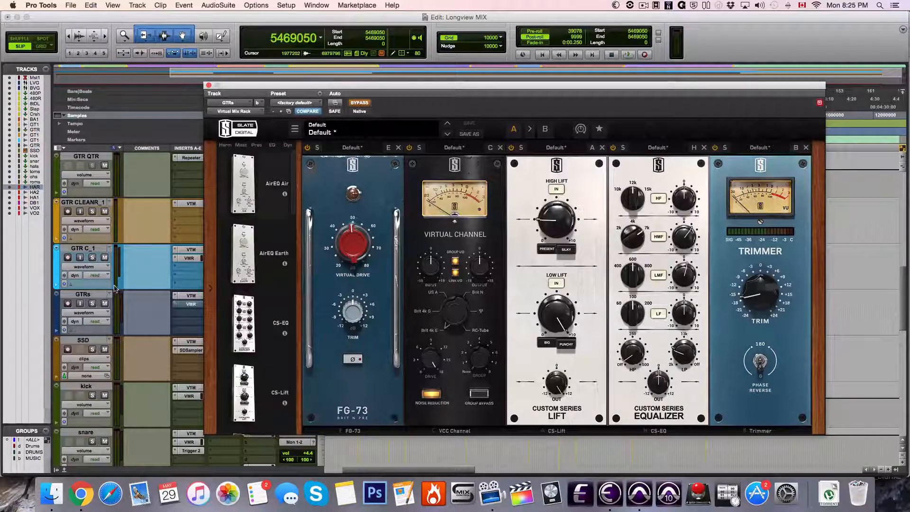
click(70, 298)
click(69, 296)
click(72, 295)
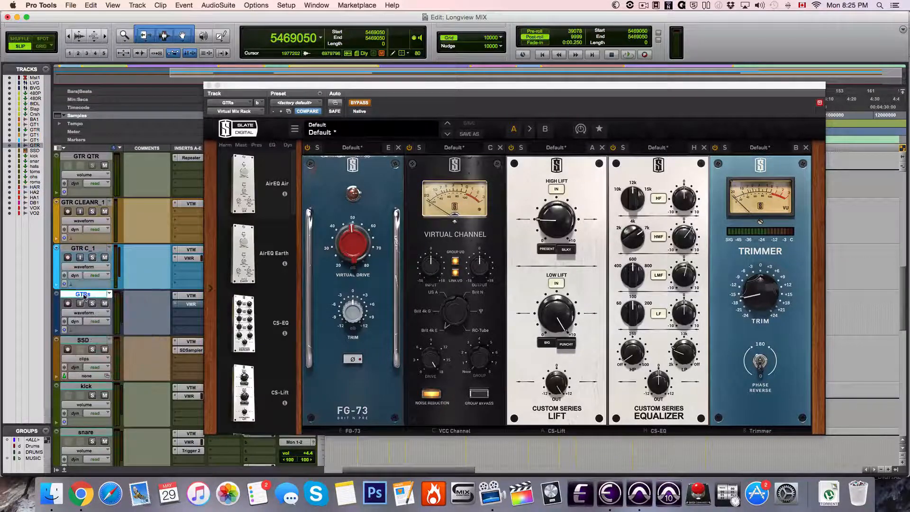
key(space)
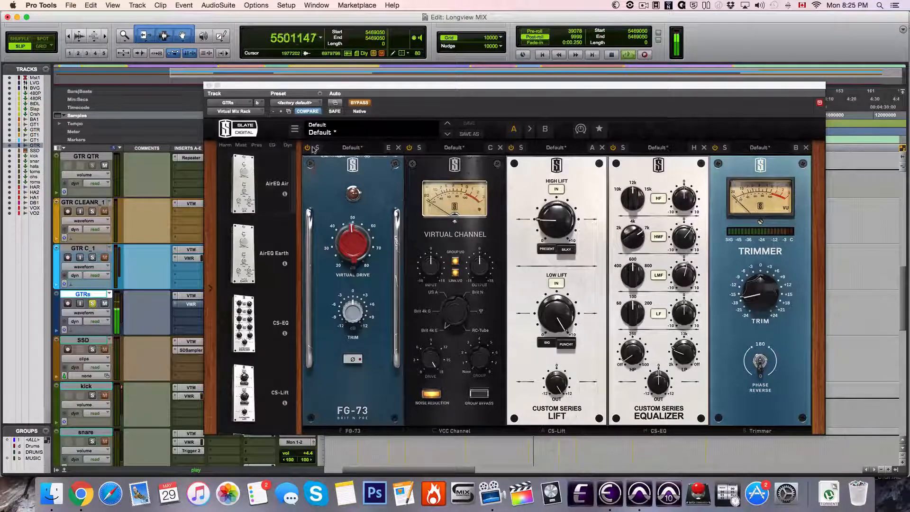
Compare GTRs with Virtual Mix Rack active and bypassed during playback, leave it active, and close the plug-in window
click(359, 103)
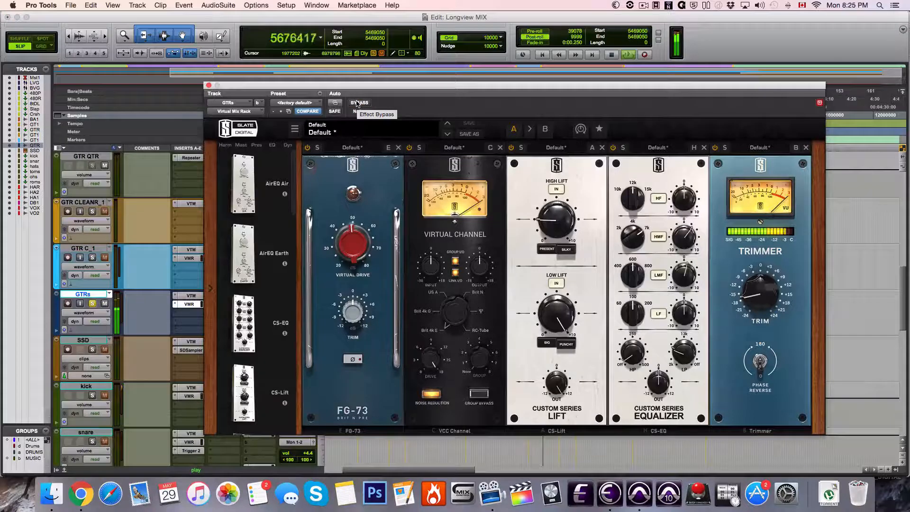
click(357, 103)
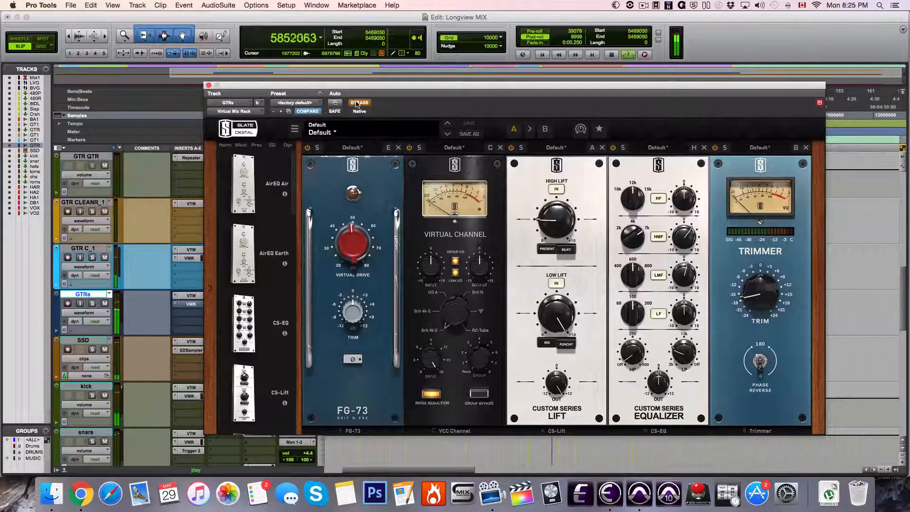
click(358, 103)
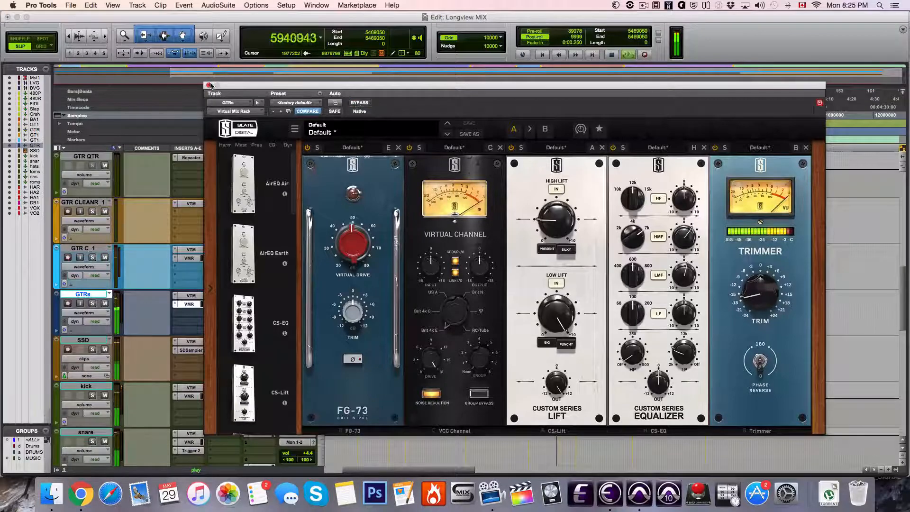
click(208, 86)
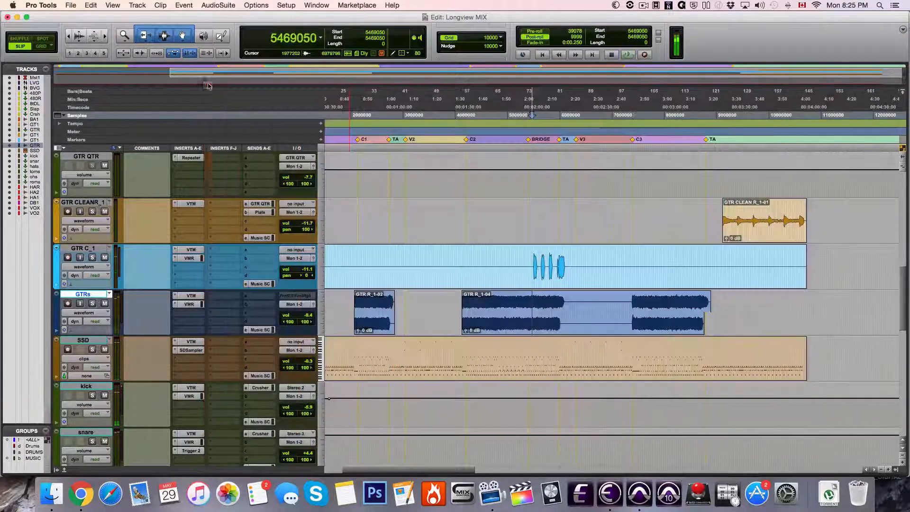
Inspect the FG-S filter in Virtual Mix Rack on GTR C_1, solo GTR C_1 along with GTRs, and close the plug-in window
click(195, 259)
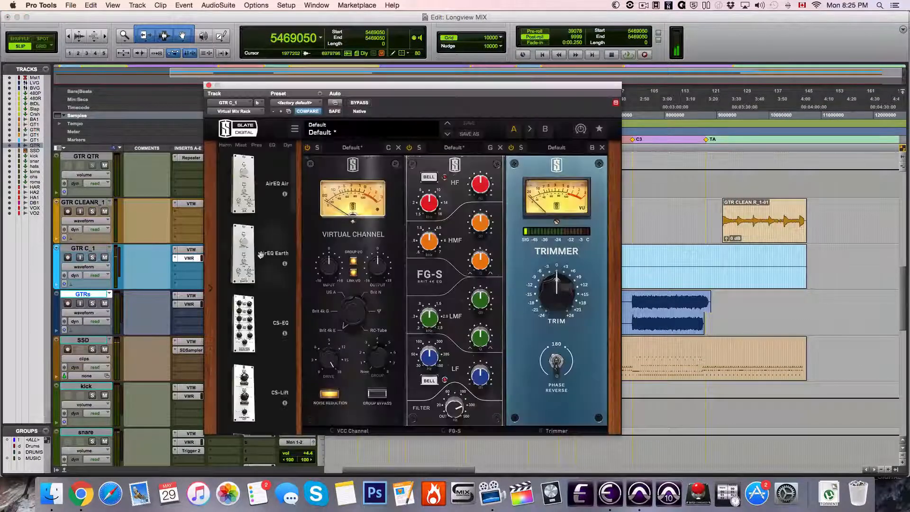
click(100, 249)
click(455, 408)
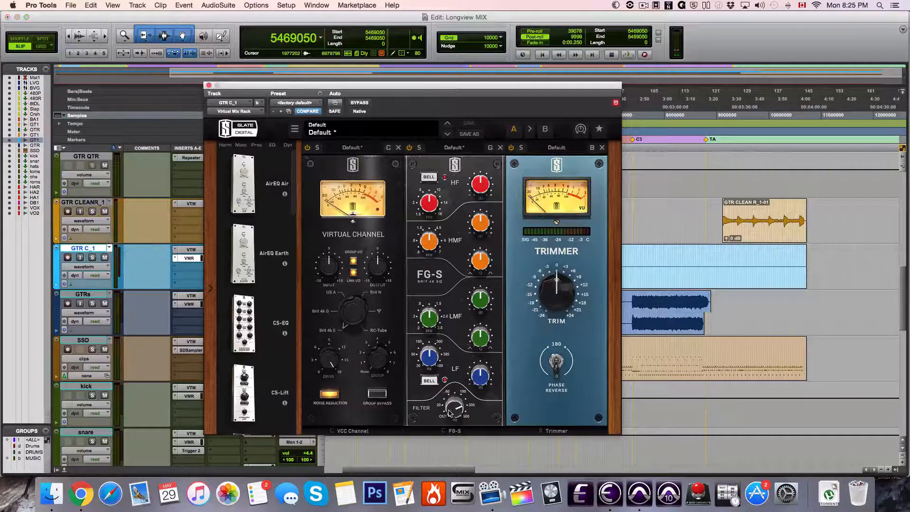
click(92, 258)
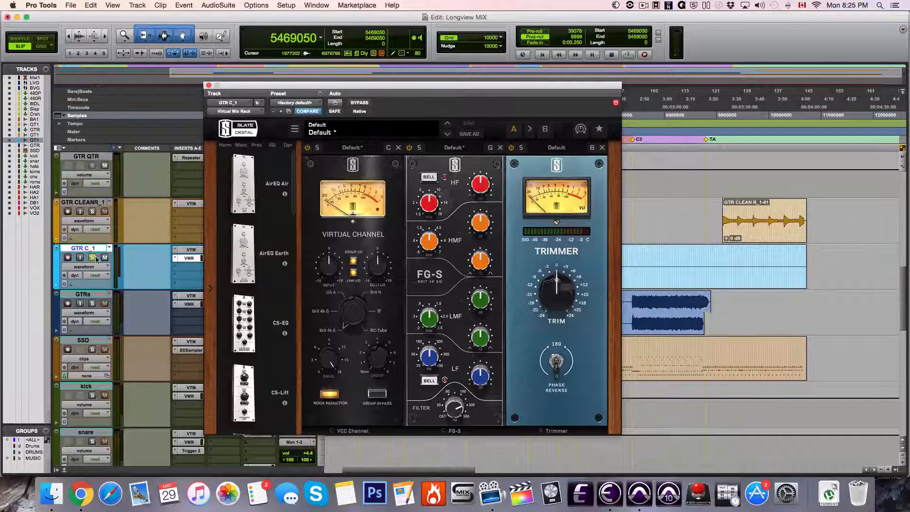
click(209, 85)
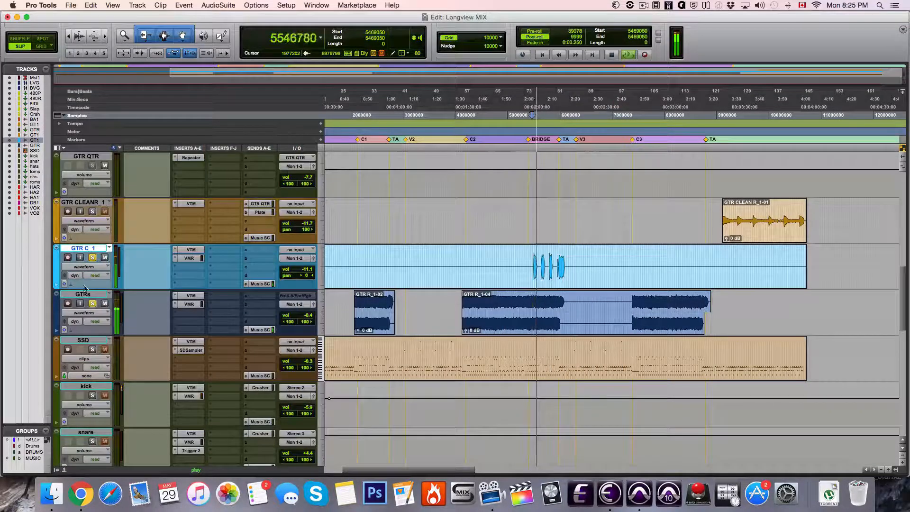
Clear the GTRs solo and then the GTR C_1 solo during playback, and replay the full mix from the bridge
click(94, 305)
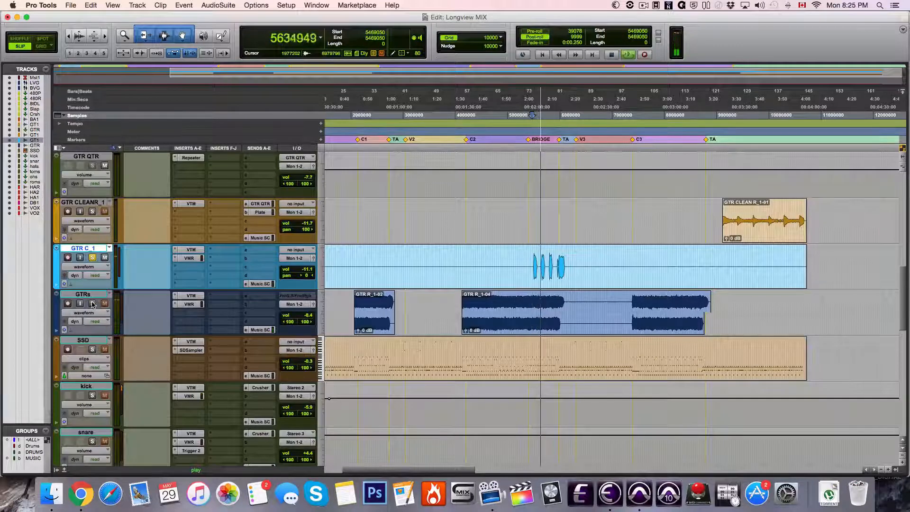
click(91, 260)
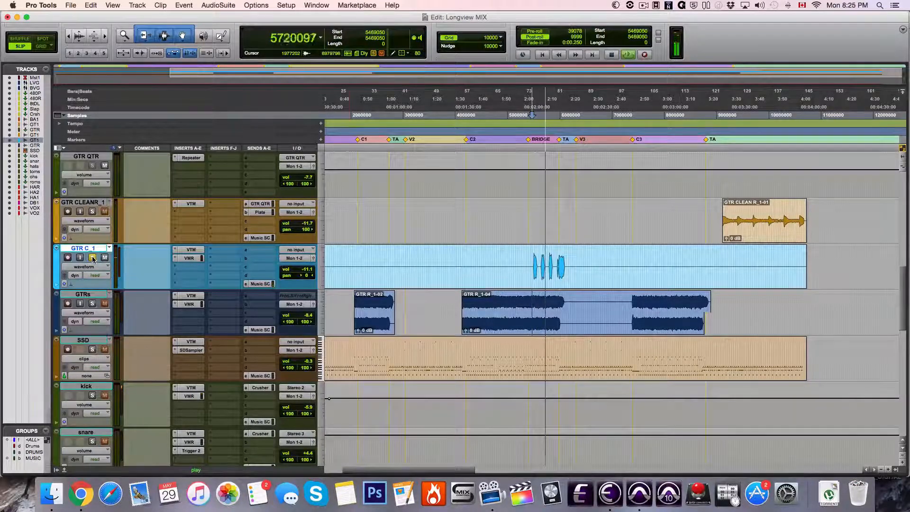
key(space)
key(space)
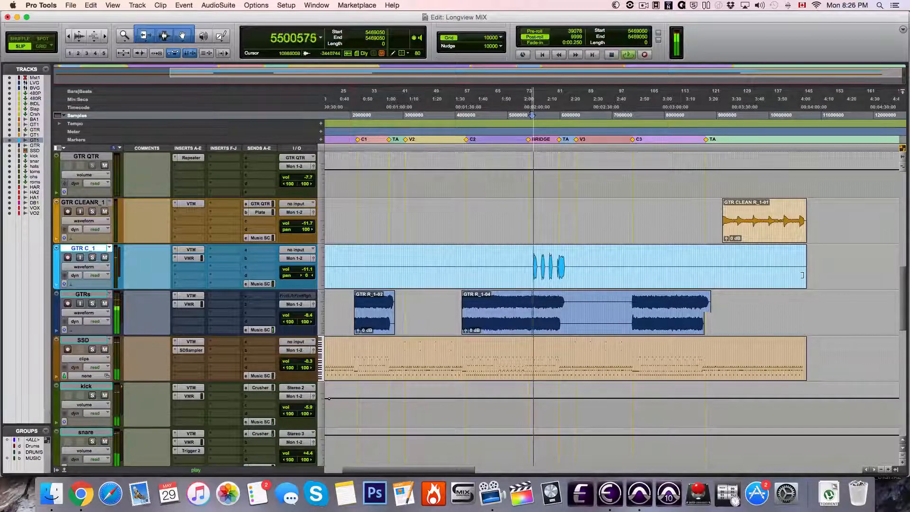
Set the playback start just before the GTR CLEAN L_1-01 clip, at sample 8874736
scroll(666, 242, up, 3)
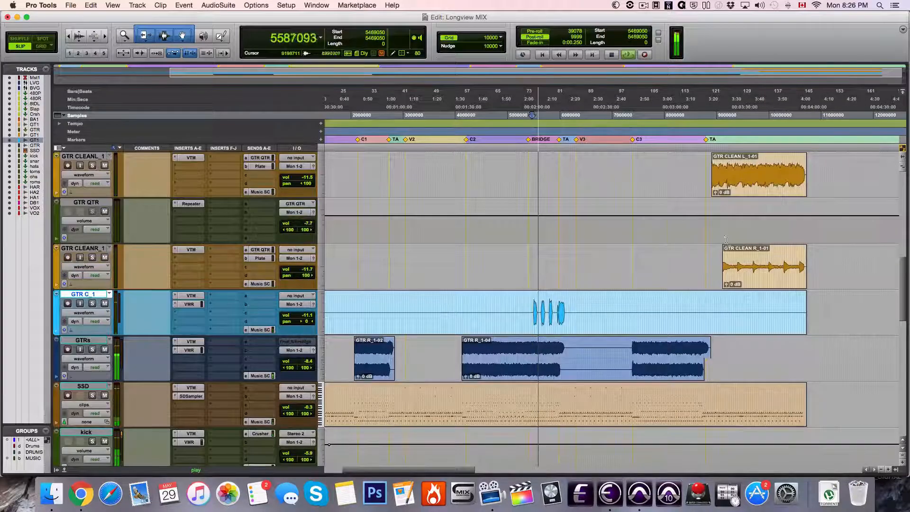
scroll(666, 244, up, 2)
click(734, 276)
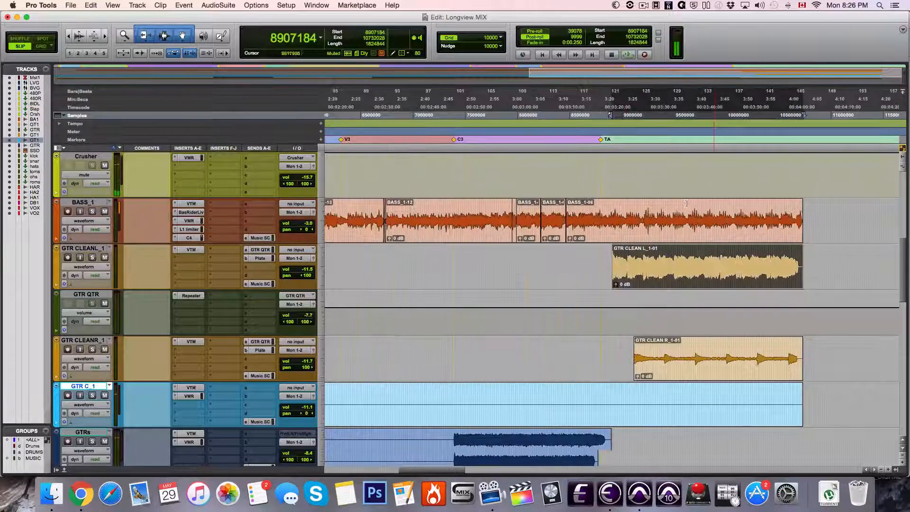
click(608, 139)
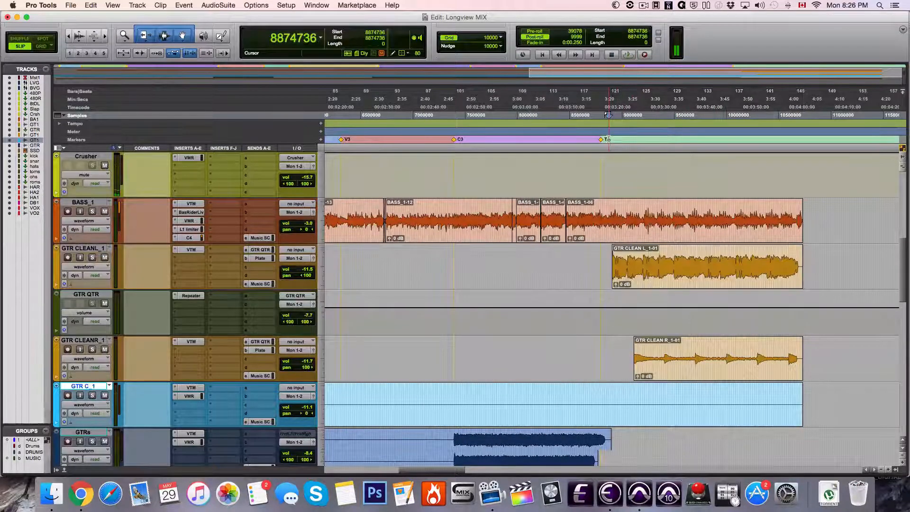
Inspect Virtual Tape Machines on GTR CLEANL_1, close its window, and play the track soloed
click(97, 247)
click(186, 250)
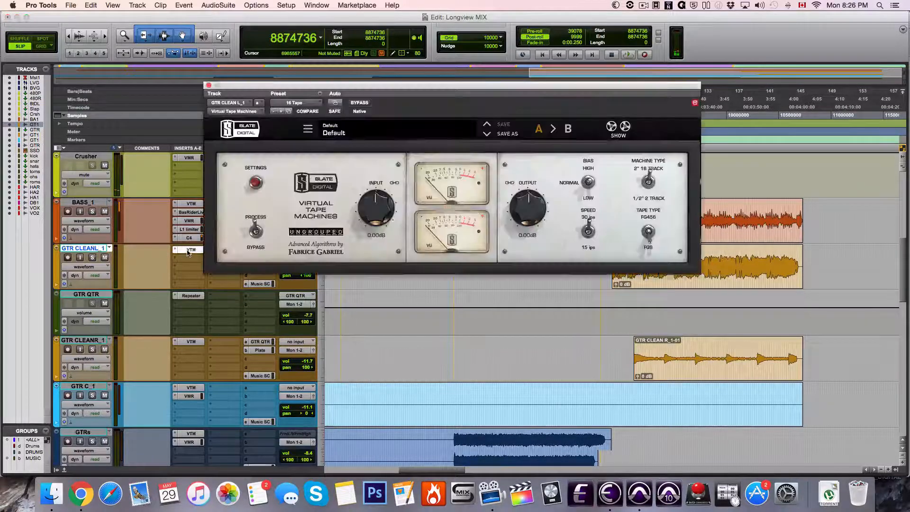
click(189, 250)
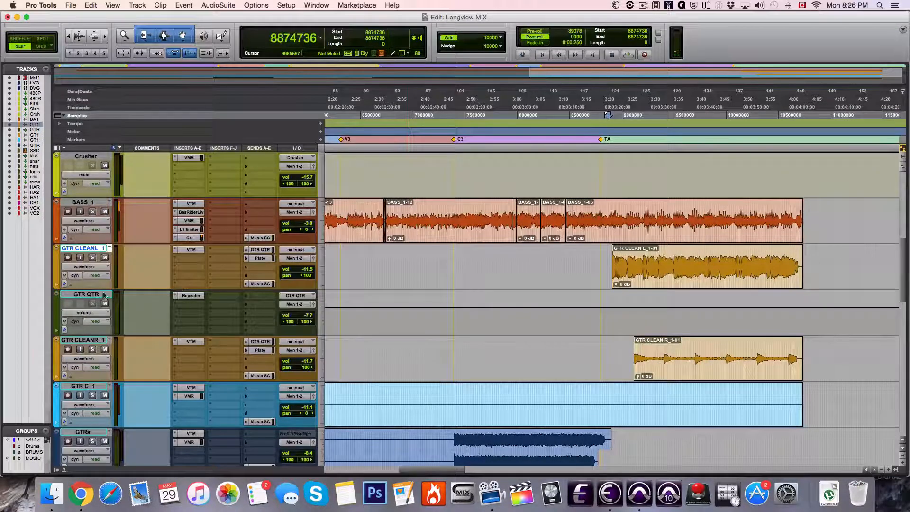
click(92, 258)
key(space)
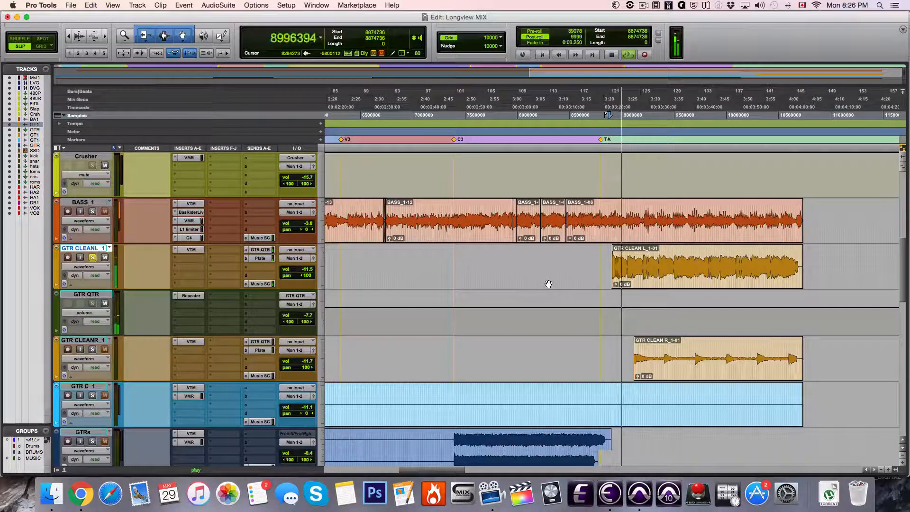
Inspect the Repeater delay on GTR QTR, stop playback, and close the plug-in window
click(186, 295)
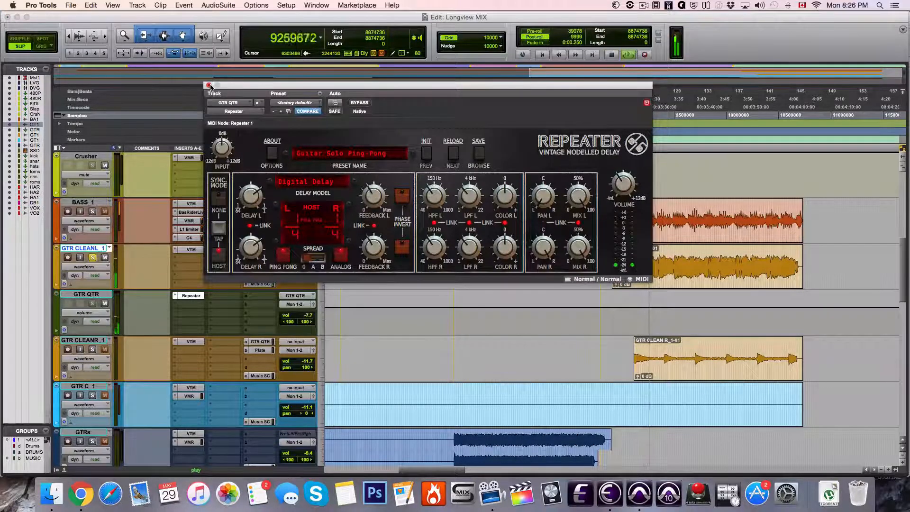
key(space)
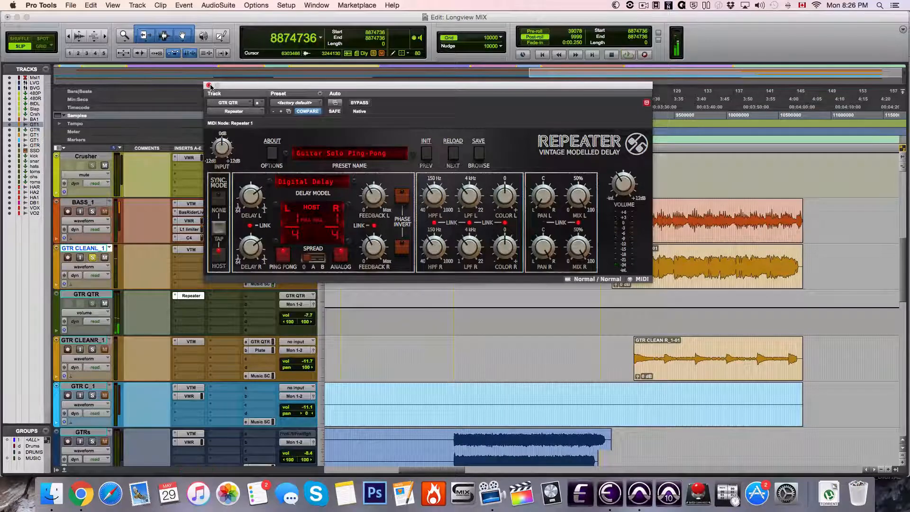
click(209, 86)
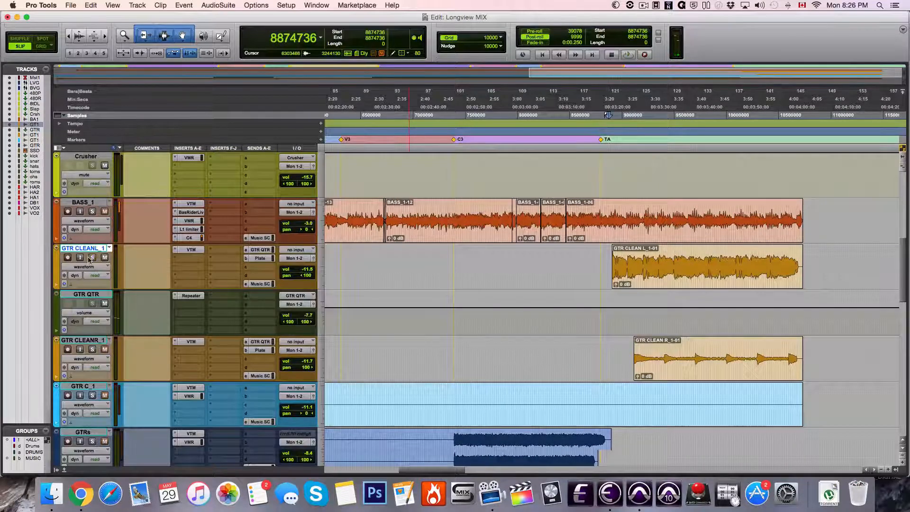
Clear the GTR CLEANL_1 solo, play the full mix from sample 8874736 while looking over the tracks, and stop playback
key(space)
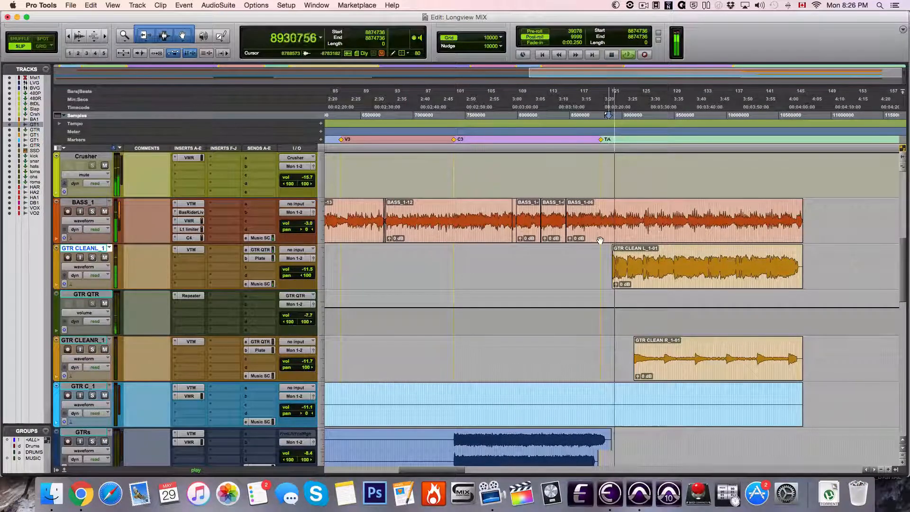
scroll(599, 240, up, 7)
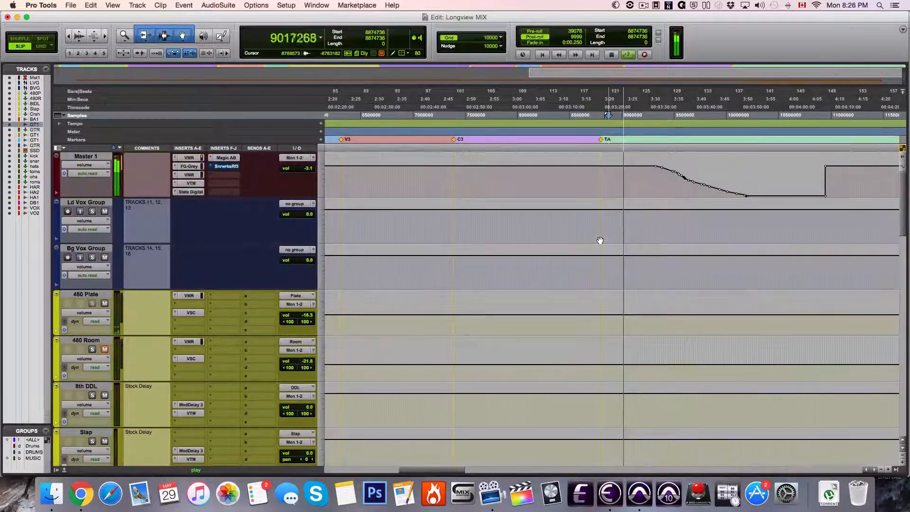
scroll(600, 241, down, 20)
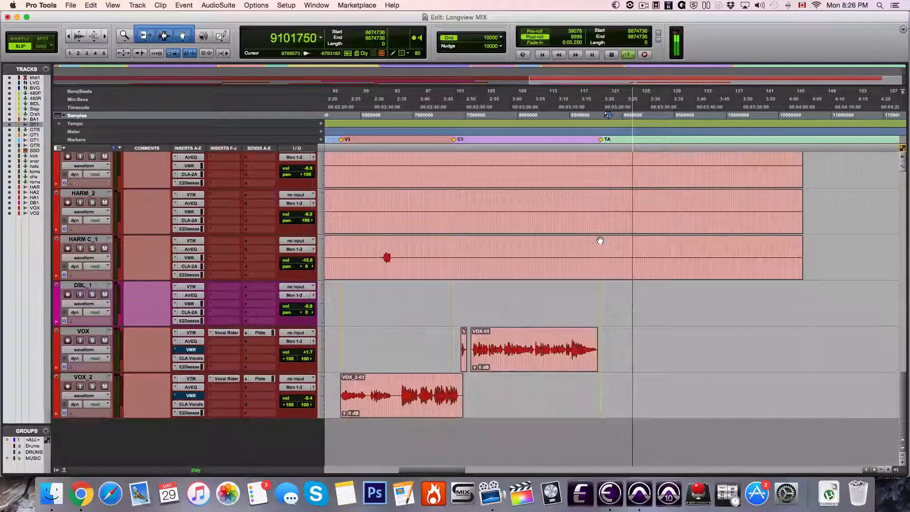
scroll(600, 240, up, 15)
scroll(600, 241, up, 1)
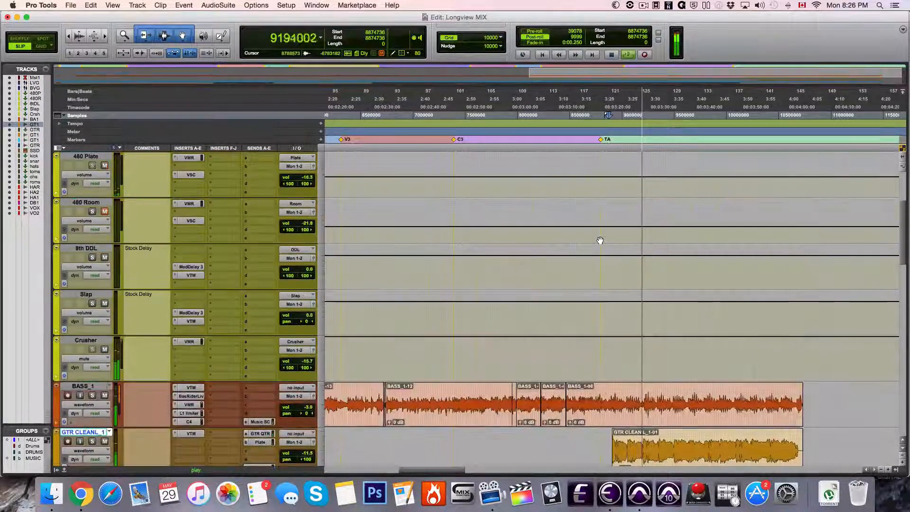
key(r)
key(r)
key(t)
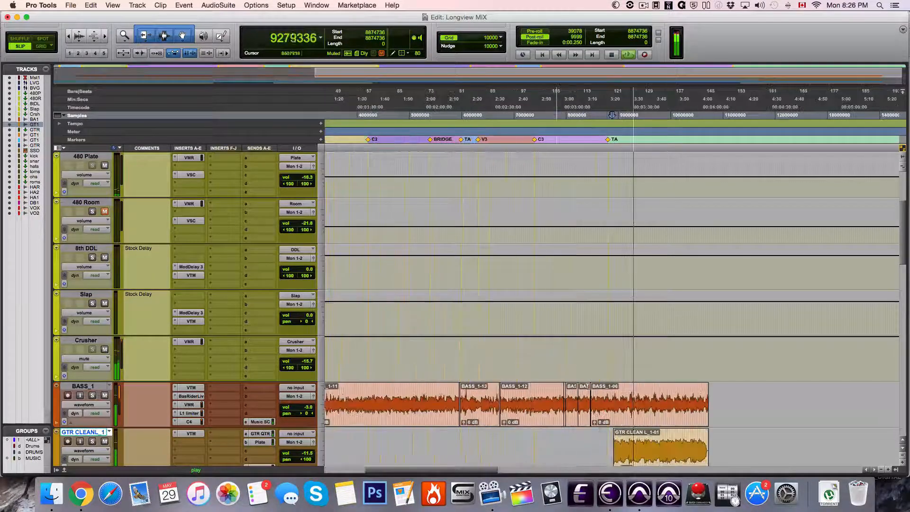
key(space)
Select all BASS_1 clips from sample 9070 to 10732273, including the silence before them, and consolidate them into one clip
scroll(611, 365, down, 1)
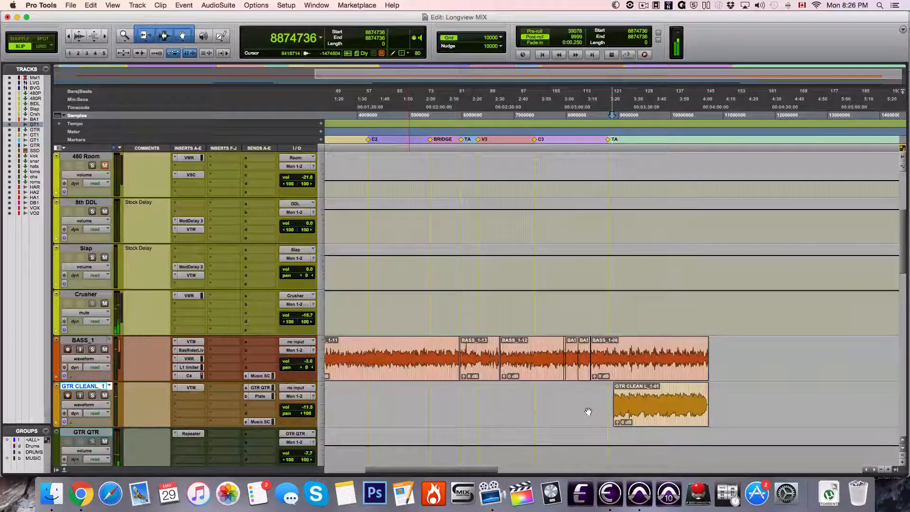
click(585, 373)
click(608, 374)
scroll(607, 374, left, 5)
scroll(608, 374, down, 1)
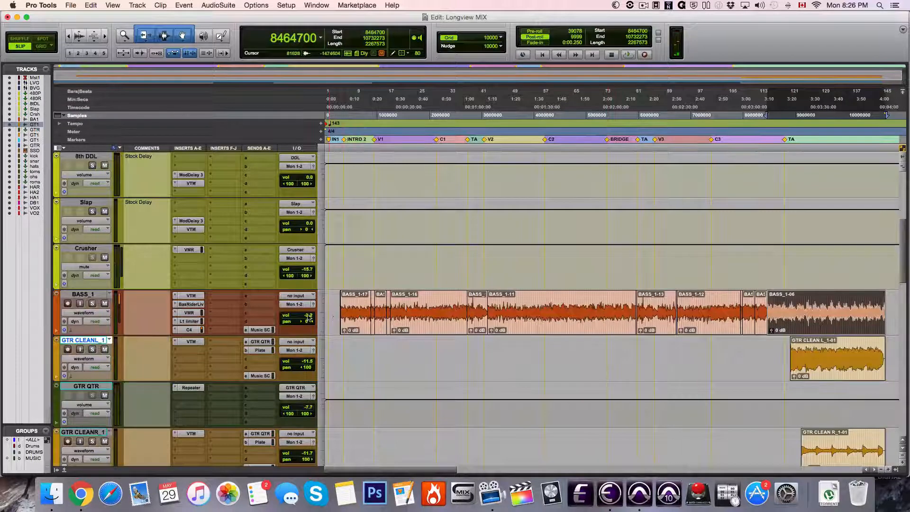
shift+click(326, 312)
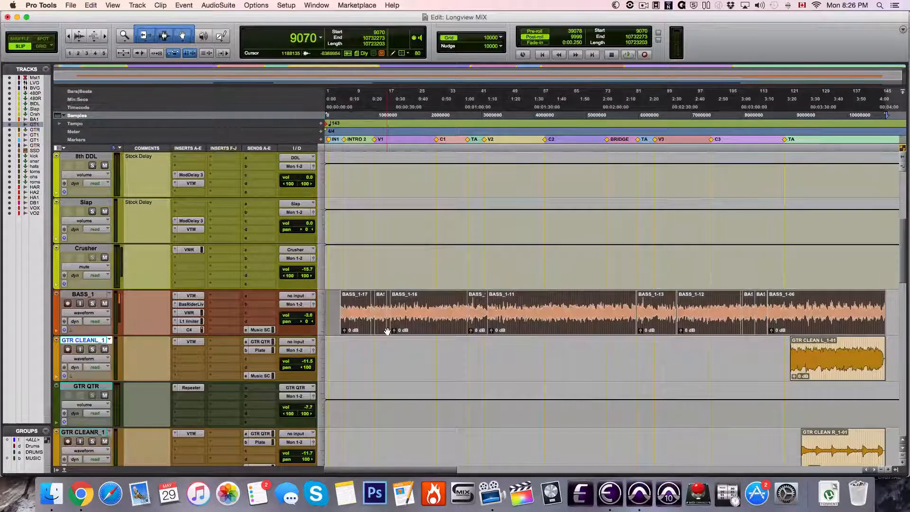
key(alt+shift+3)
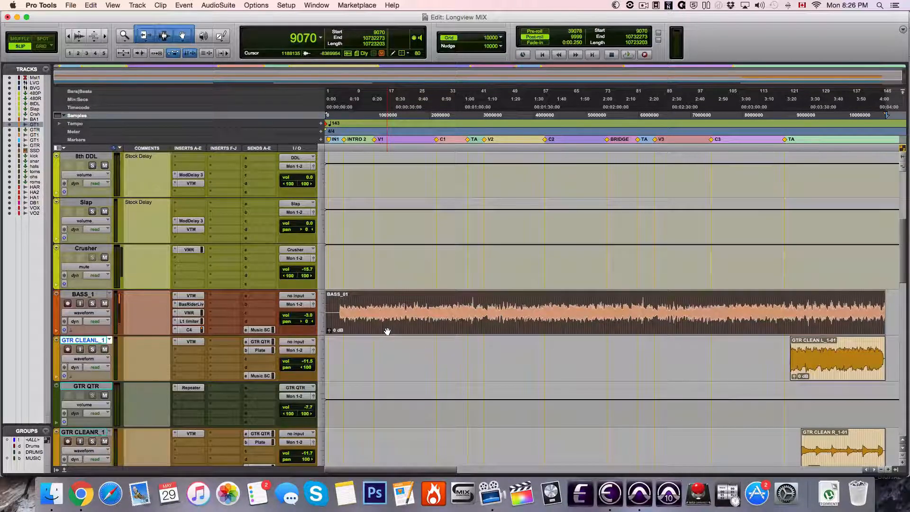
Look over the session's tracks from Master 1 down to the vocals, placing the edit cursor on GTR C_1 at sample 9106014
scroll(387, 331, up, 5)
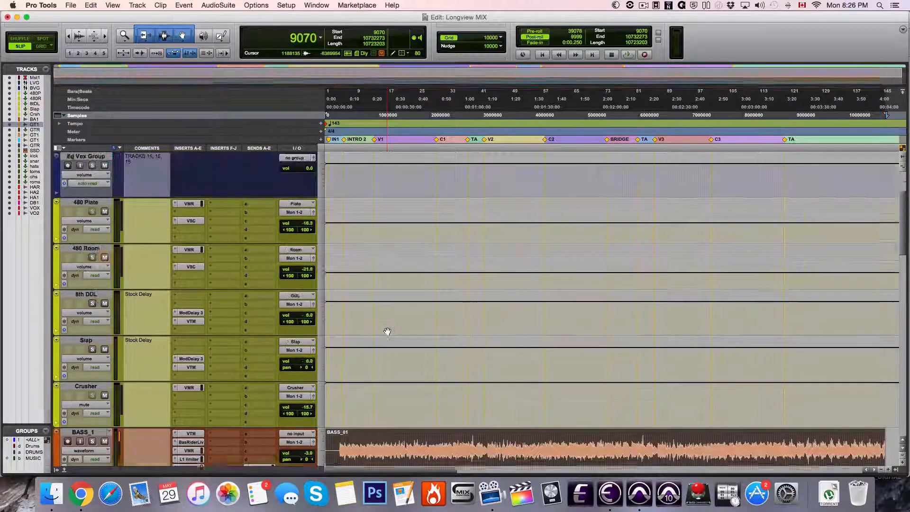
scroll(388, 331, down, 10)
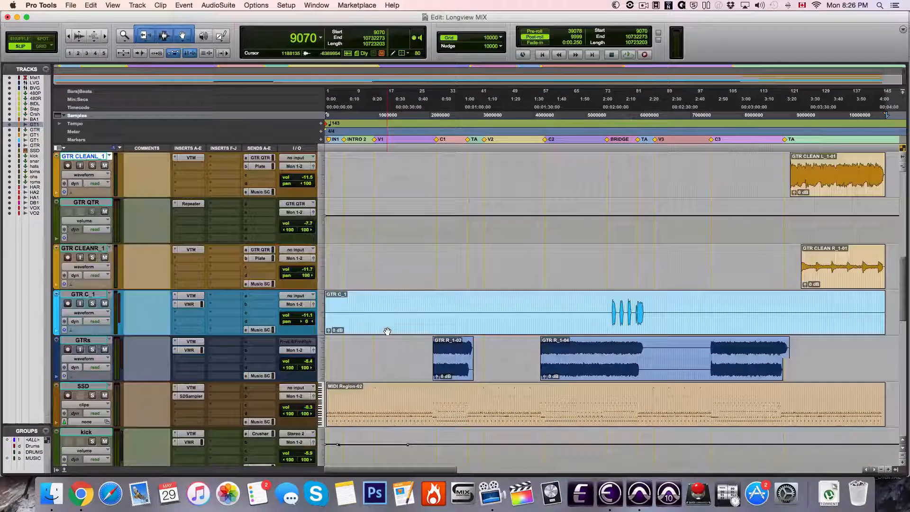
scroll(474, 327, up, 4)
scroll(474, 327, up, 5)
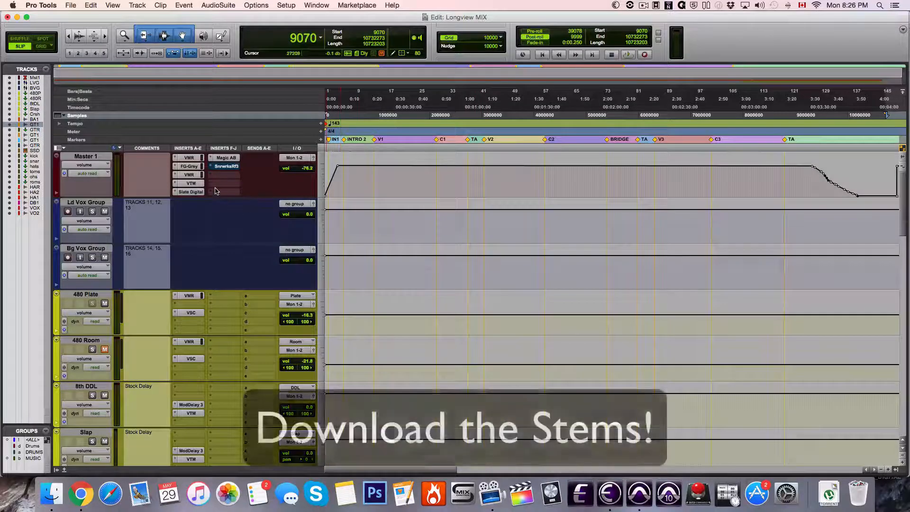
scroll(535, 232, down, 20)
scroll(534, 233, up, 12)
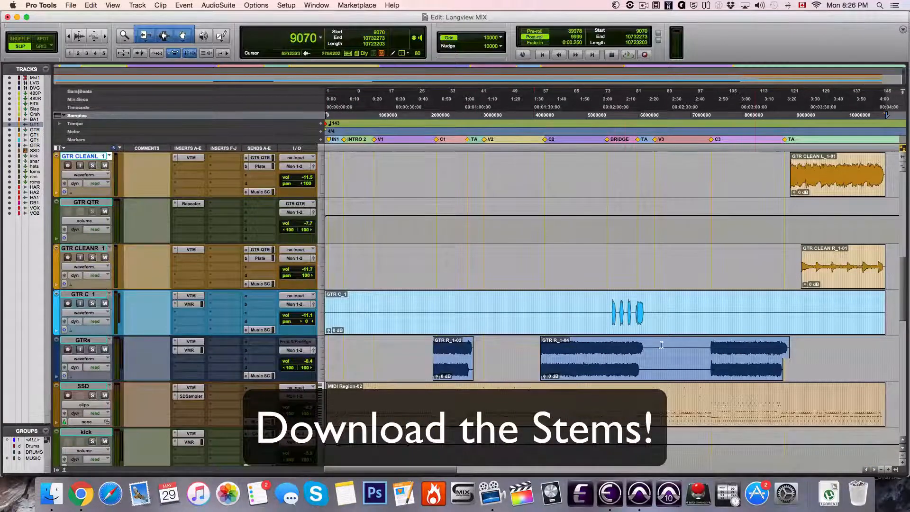
click(807, 303)
click(801, 303)
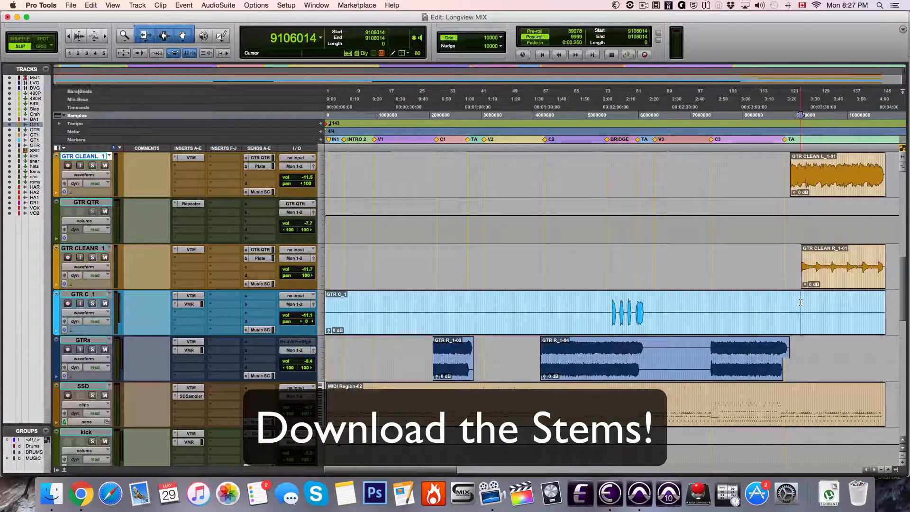
scroll(801, 303, down, 15)
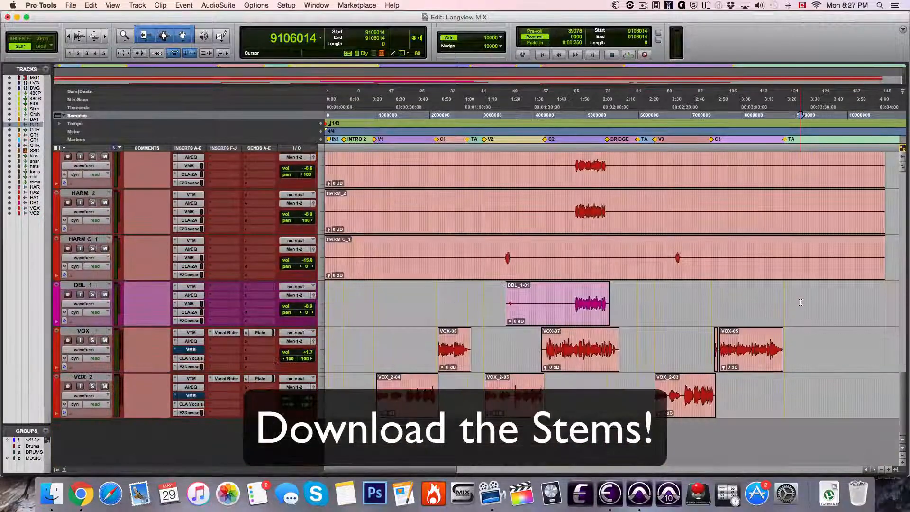
Select a timeline range around the harmony and DBL_1 vocal parts, starting at sample 3346732 with a length of 2539526
click(537, 259)
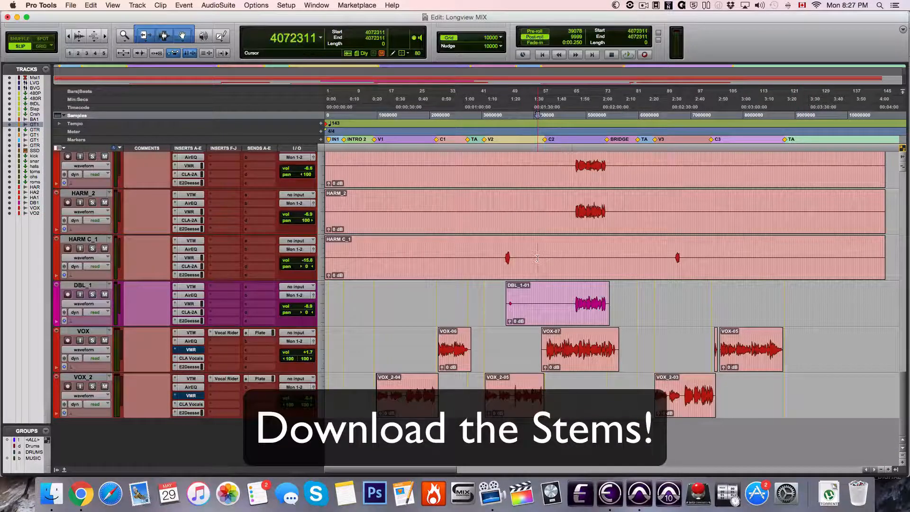
drag(537, 259, 502, 212)
click(633, 287)
scroll(501, 212, up, 10)
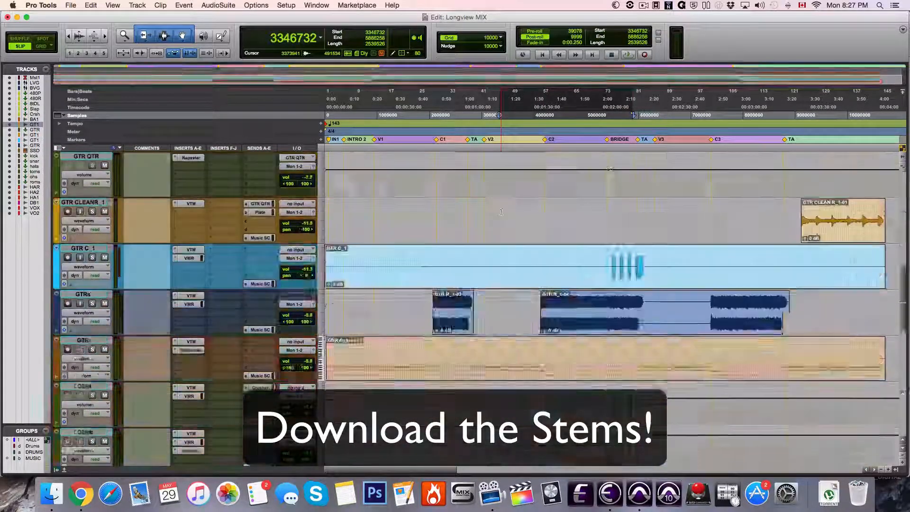
scroll(501, 212, down, 10)
click(483, 314)
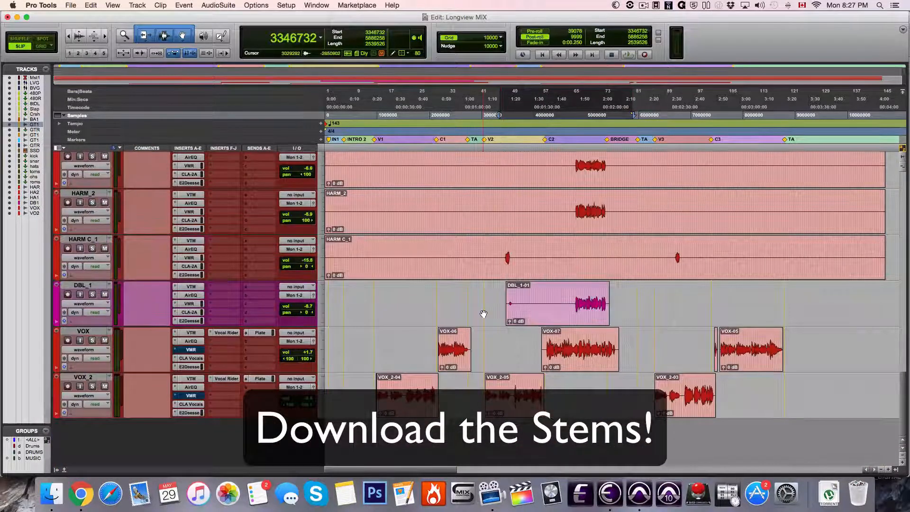
scroll(483, 314, up, 20)
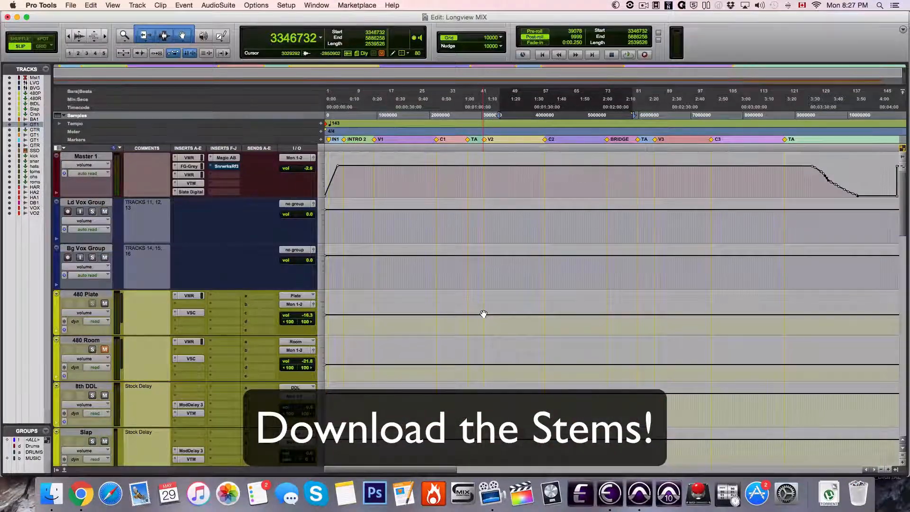